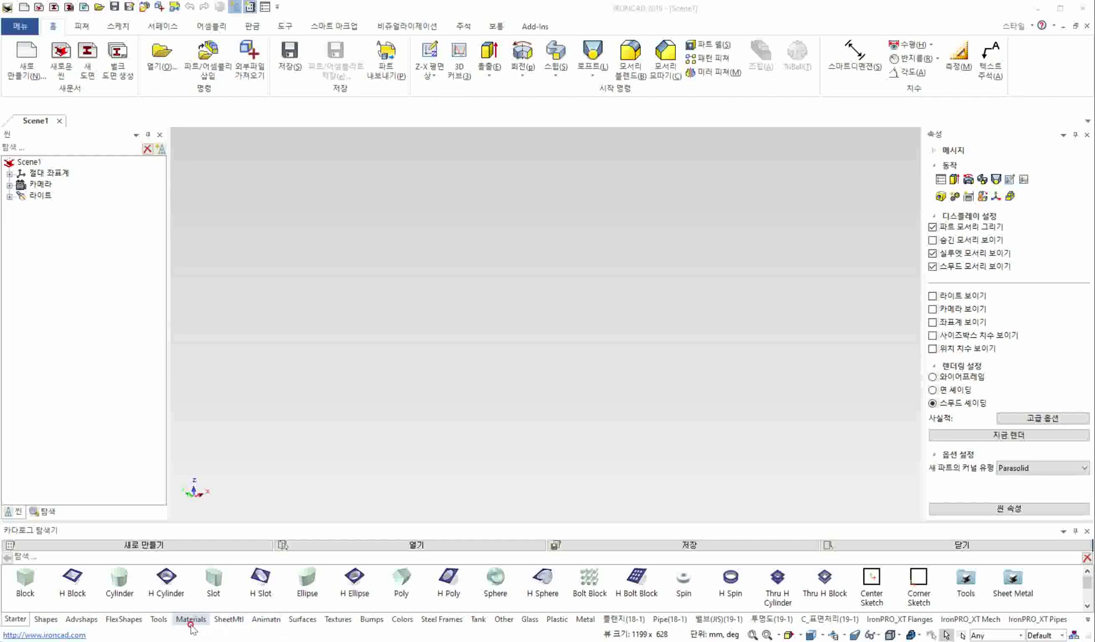
# Show the SheetMtl shape catalog and the sheet metal commands.
pyautogui.click(228, 619)
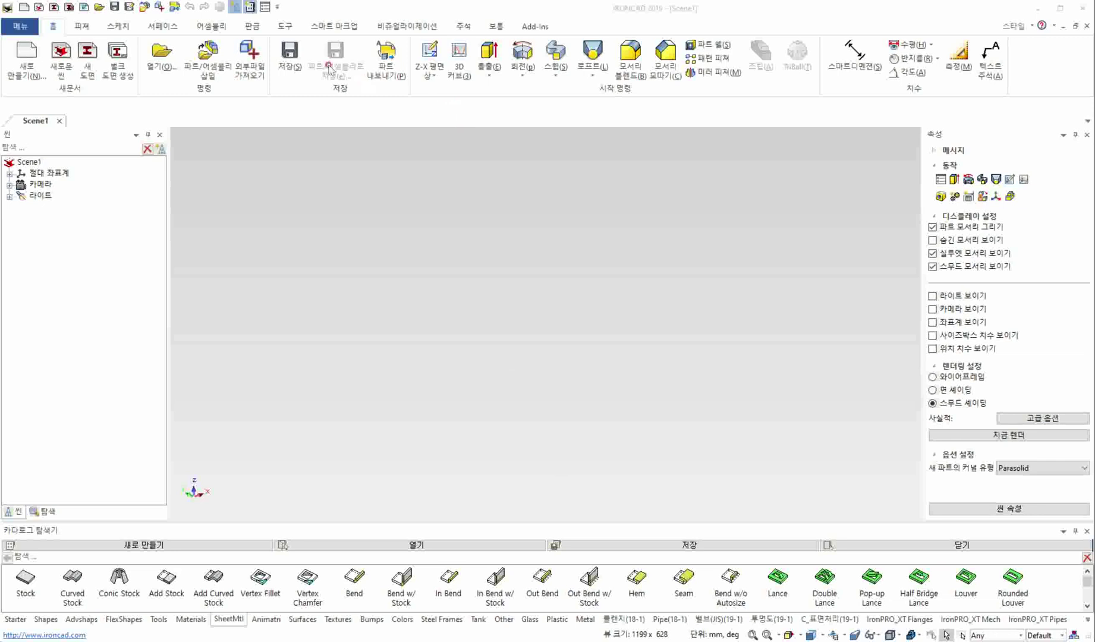
pyautogui.click(252, 26)
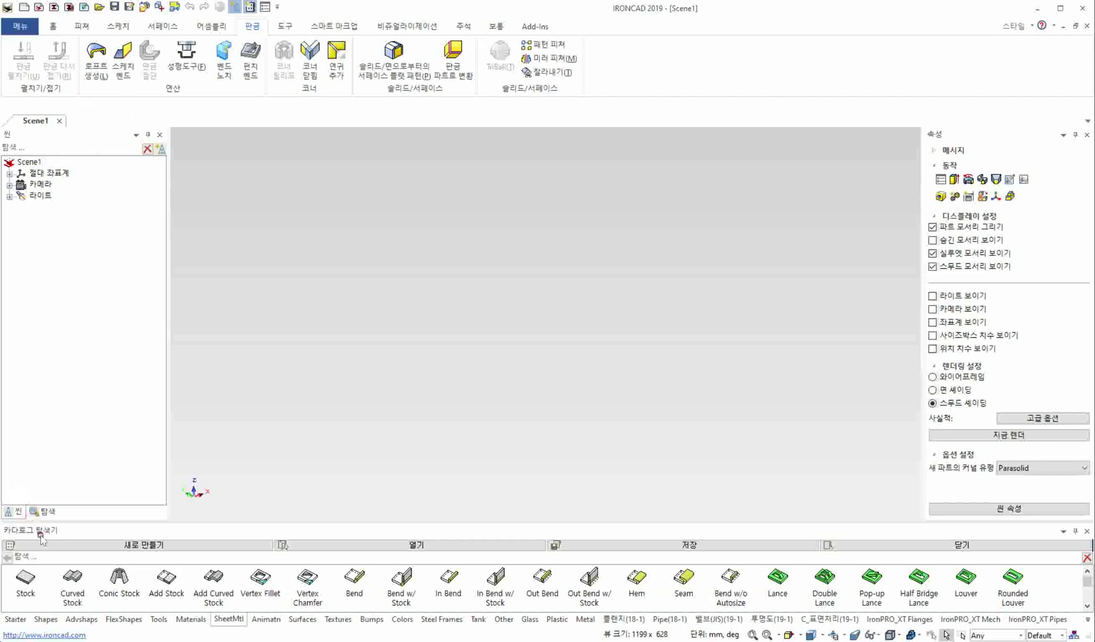
# Try a Stock sheet with a Bend on its rear edge in the scene and delete the whole part.
pyautogui.moveTo(26, 578); pyautogui.dragTo(569, 345)
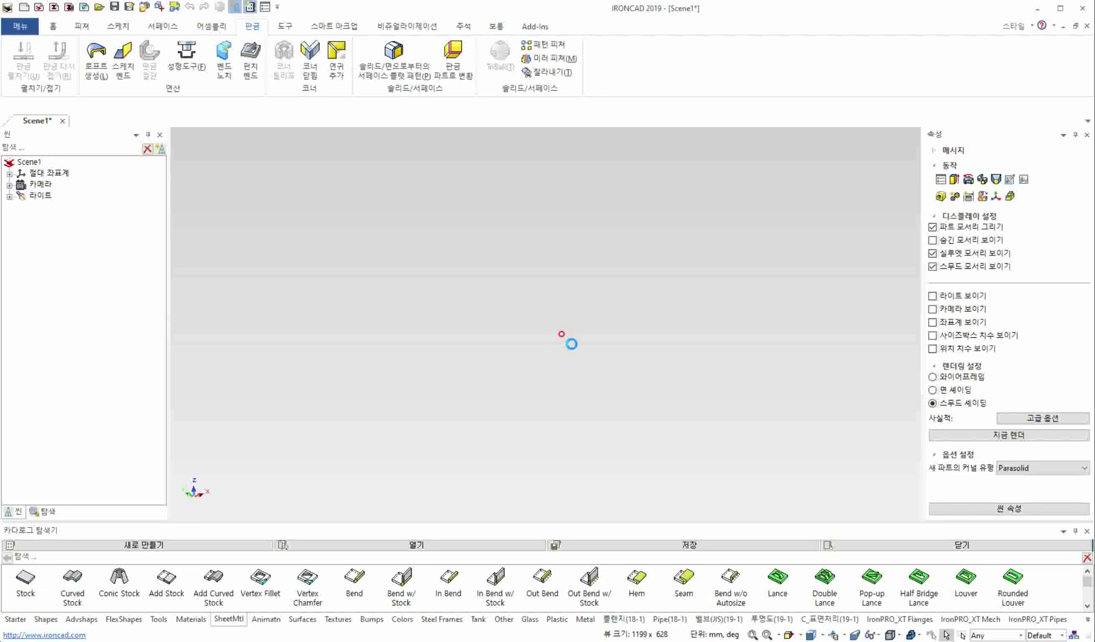
pyautogui.click(537, 390)
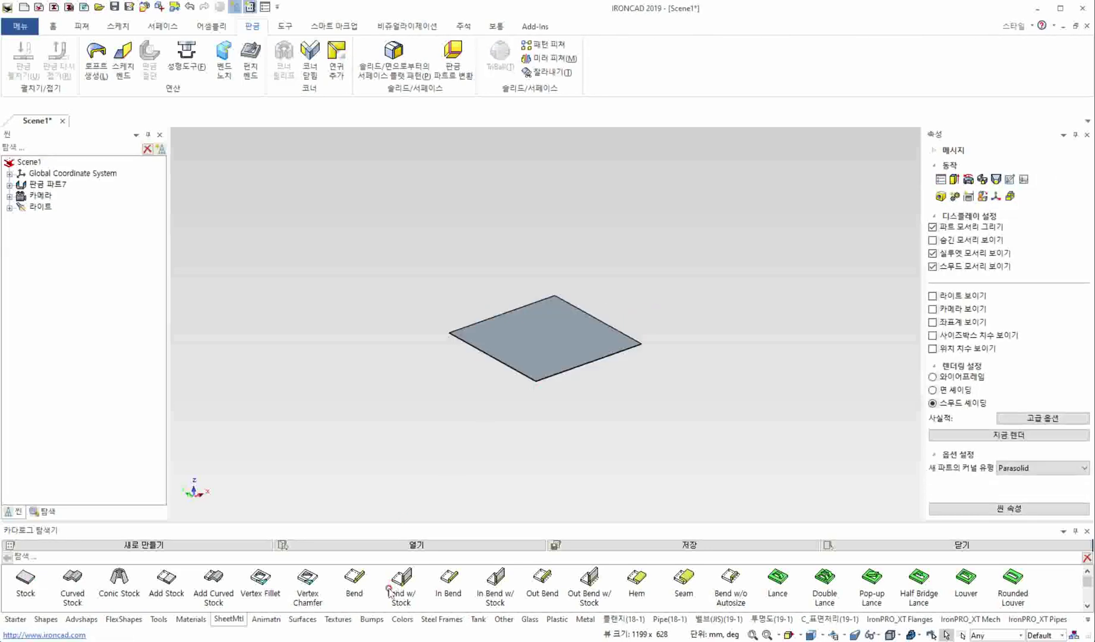
pyautogui.moveTo(355, 585); pyautogui.dragTo(598, 336)
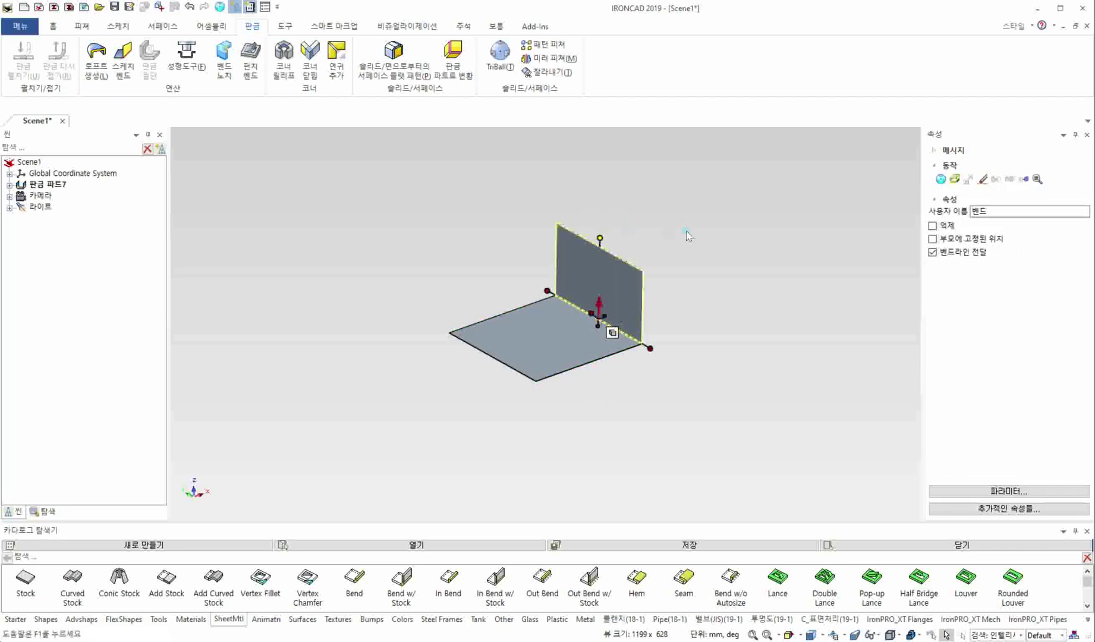
pyautogui.click(659, 307)
pyautogui.moveTo(567, 350); pyautogui.dragTo(439, 386)
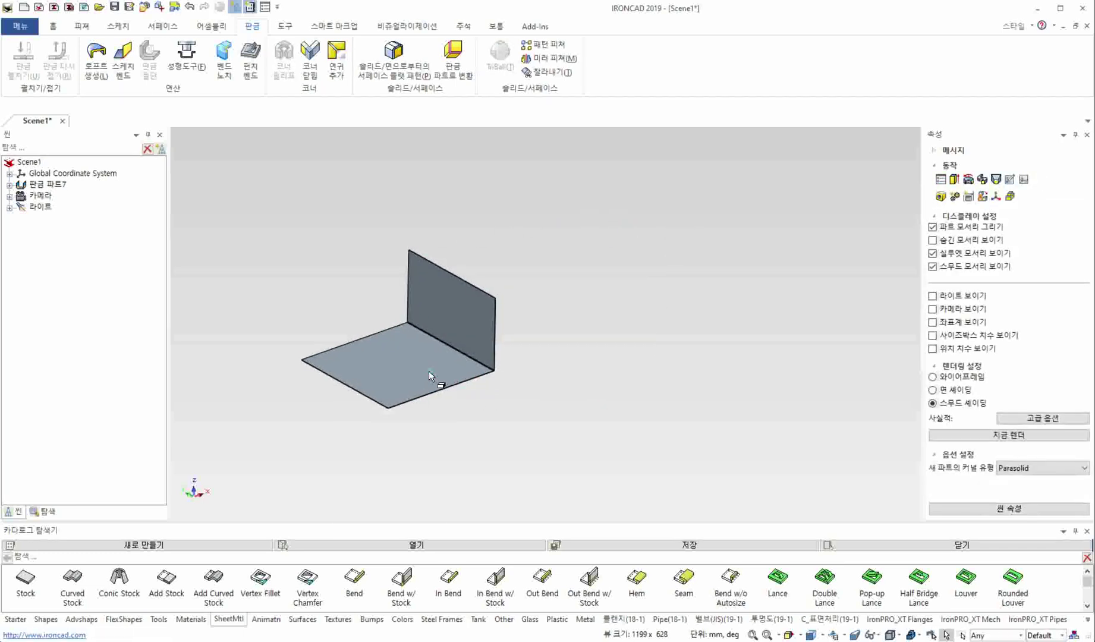
pyautogui.click(430, 375)
pyautogui.press('Delete')
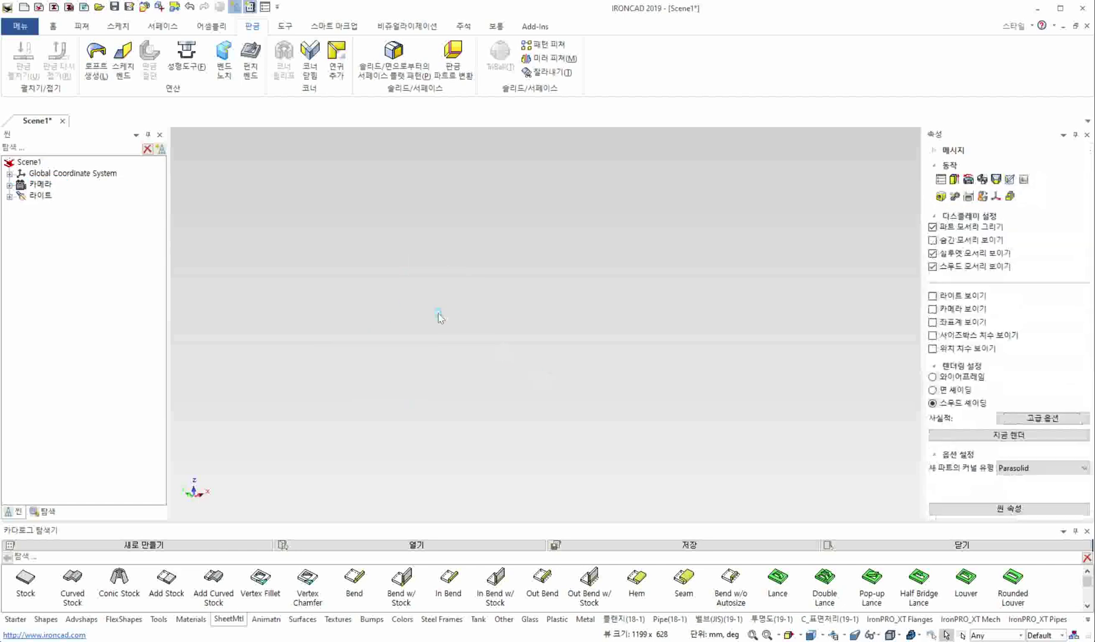
# Place a new Stock sheet in the scene and open its cross-section for editing.
pyautogui.moveTo(59, 585); pyautogui.dragTo(463, 337)
pyautogui.rightClick(469, 306)
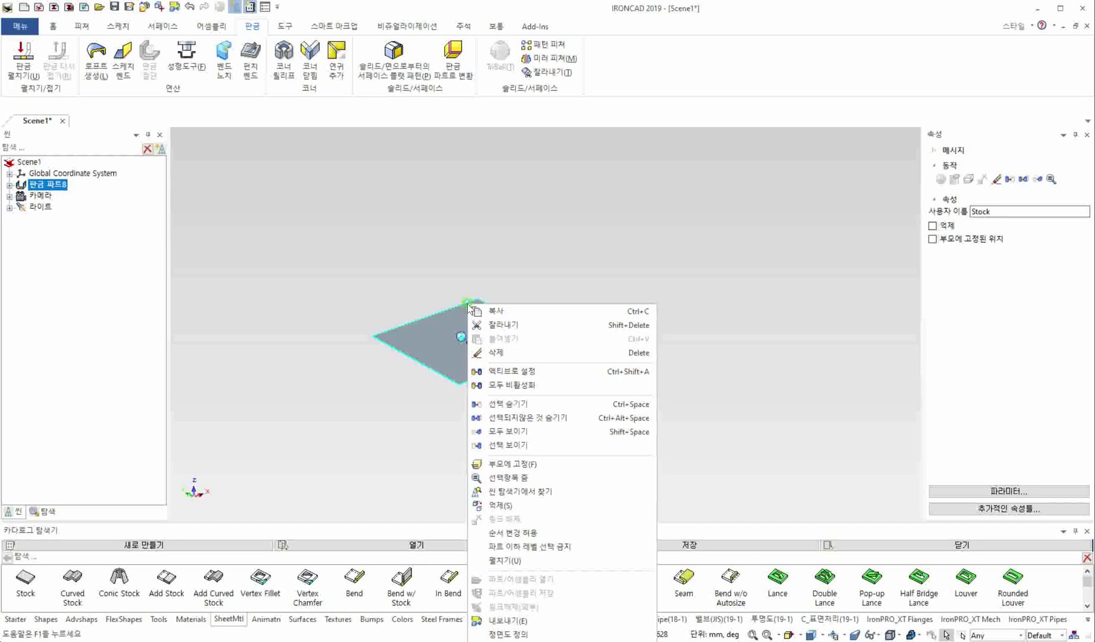
pyautogui.click(443, 363)
pyautogui.click(447, 365)
pyautogui.rightClick(453, 368)
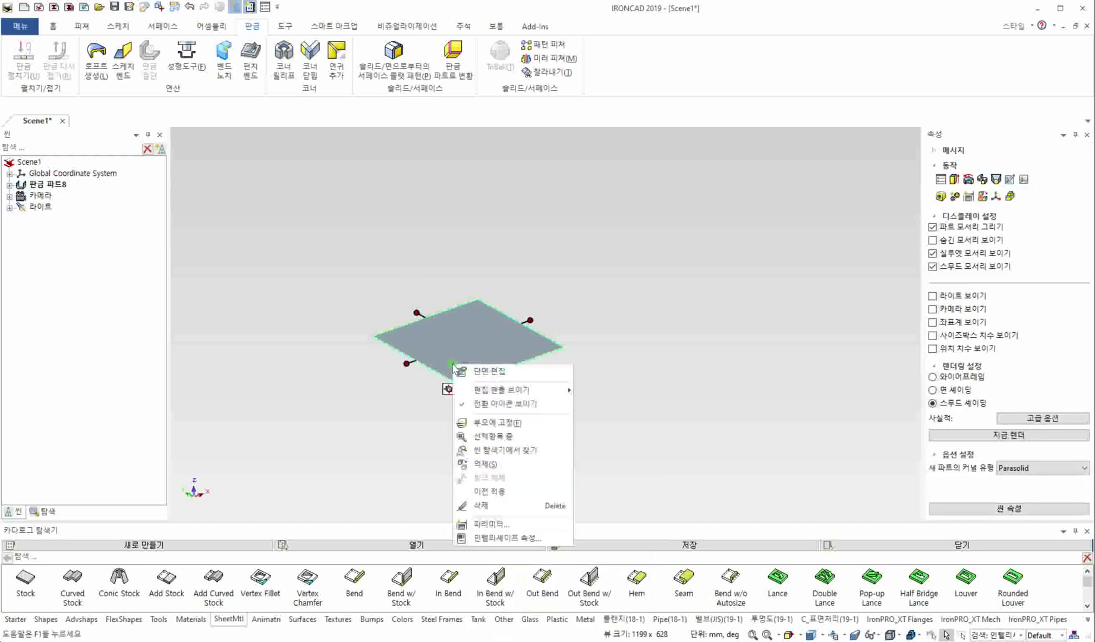
pyautogui.click(464, 371)
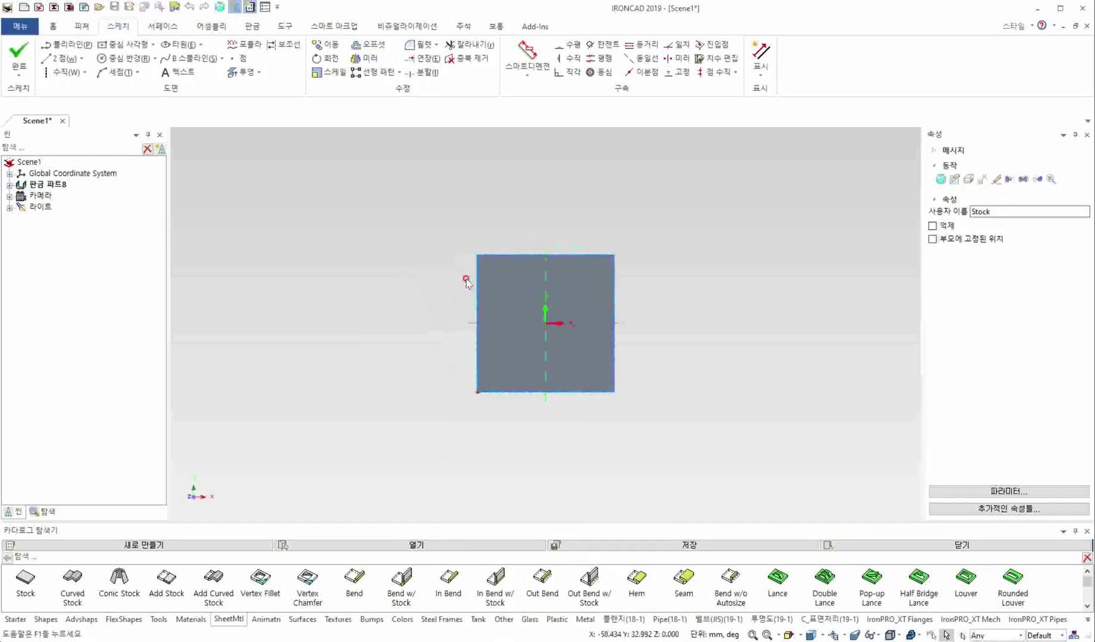
# Sketch two crossing centre rectangles on the origin: one about 222 by 140 mm and a taller one about 108 mm wide.
pyautogui.click(153, 44)
pyautogui.click(137, 61)
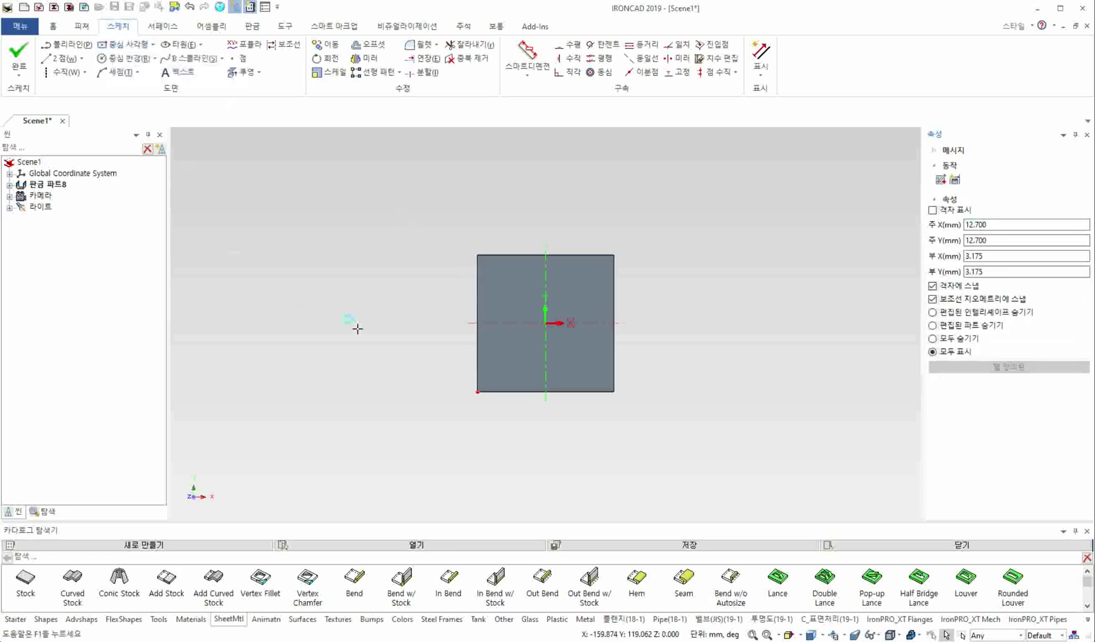
pyautogui.click(547, 320)
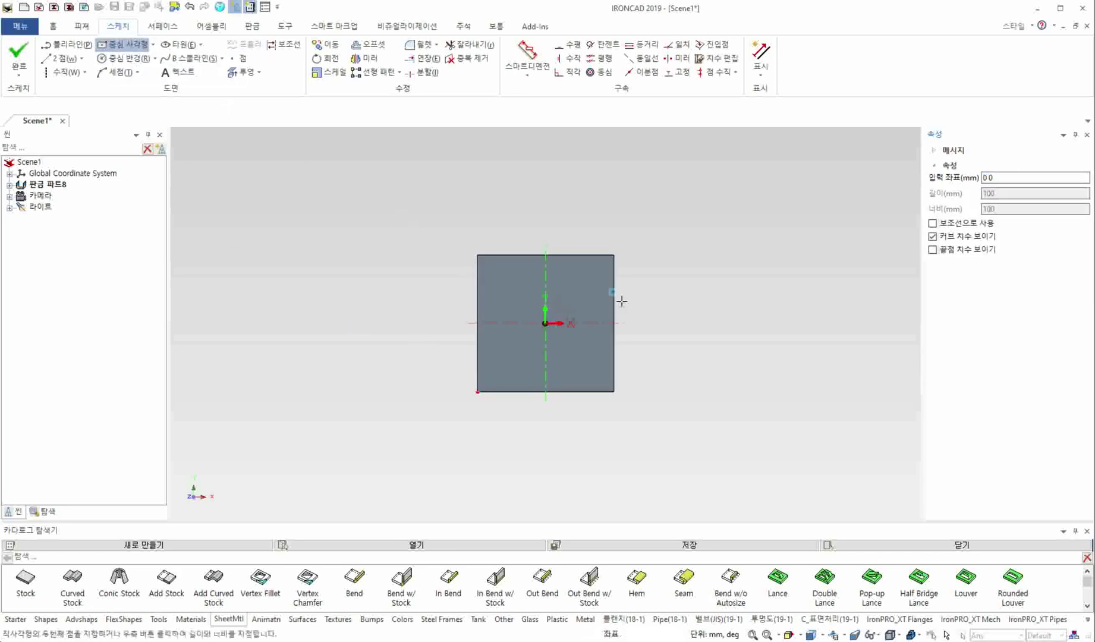
pyautogui.click(694, 229)
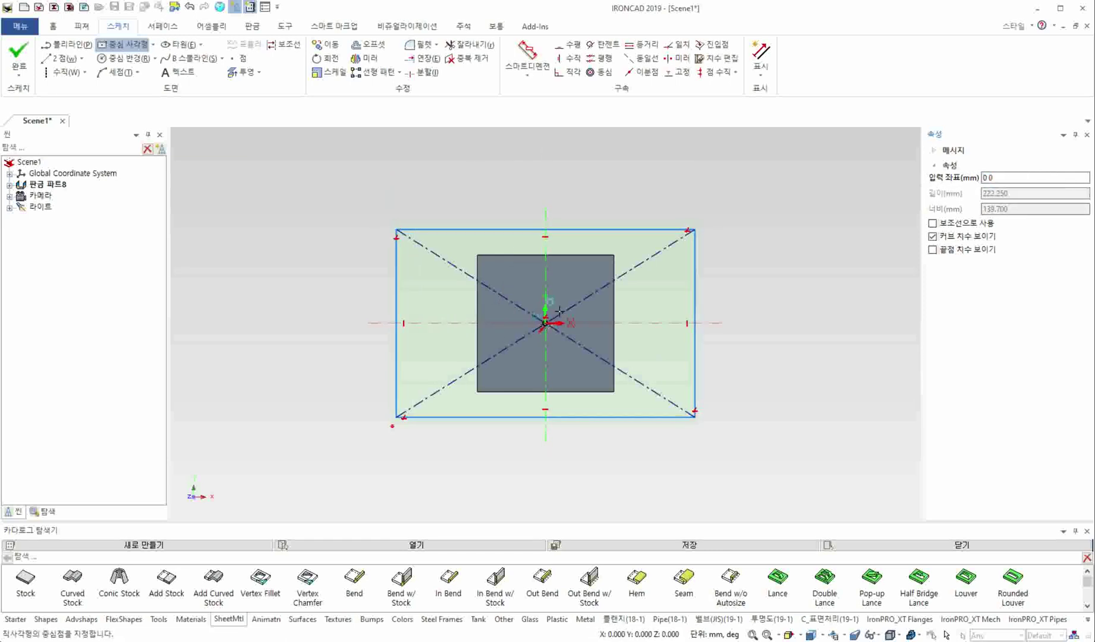
pyautogui.click(544, 324)
pyautogui.click(617, 144)
pyautogui.press('Escape')
# Trim the overlapping inner segments of the two rectangles to form a cross-shaped outline.
pyautogui.click(470, 45)
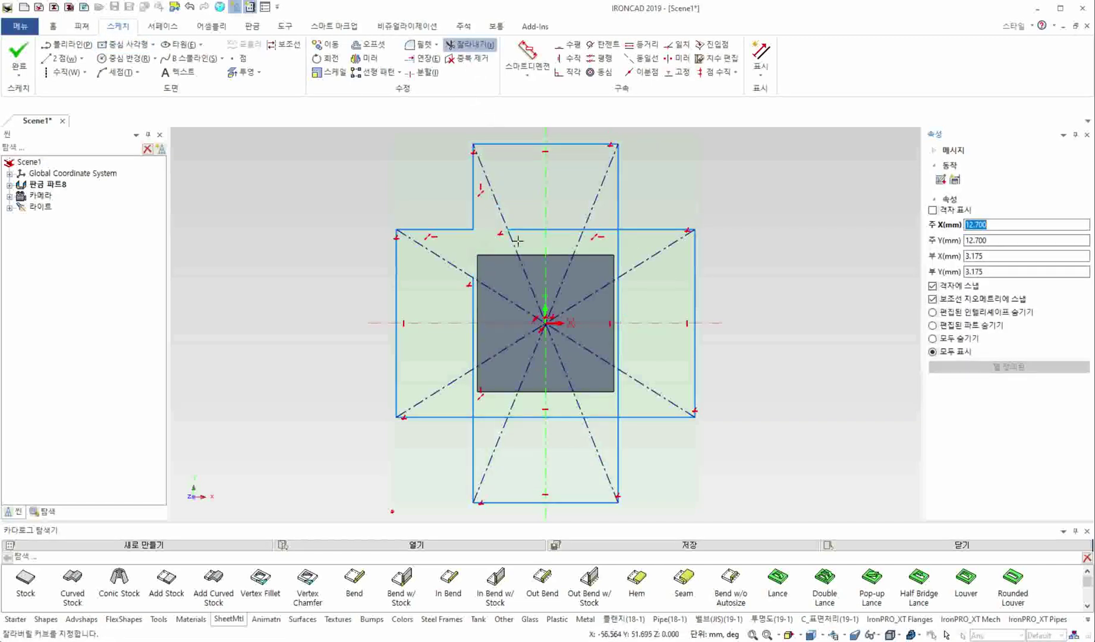
pyautogui.click(618, 300)
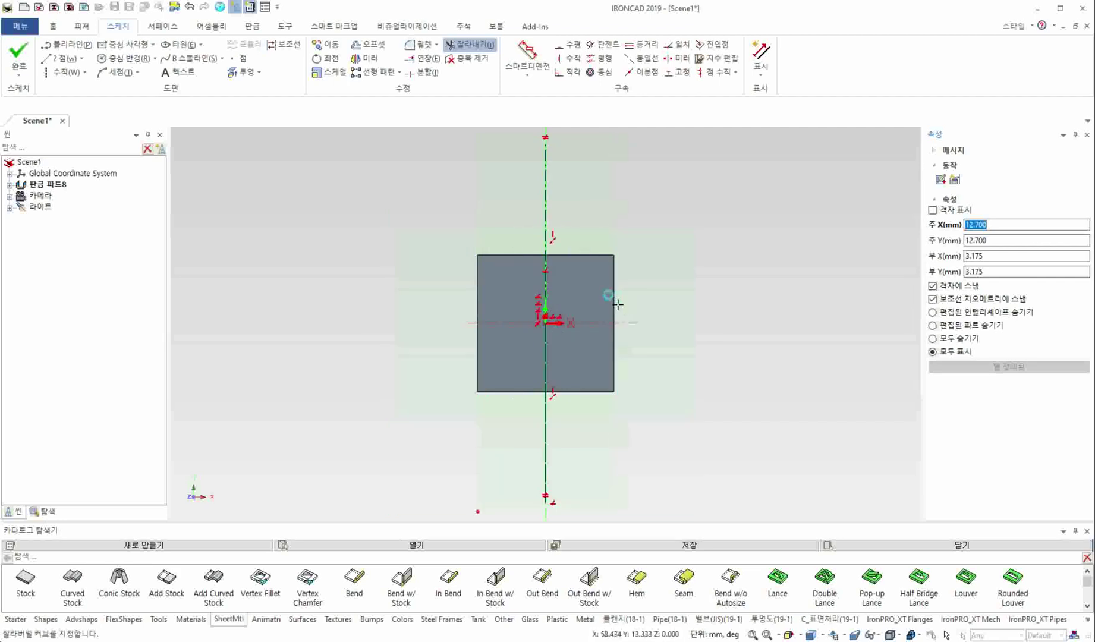
pyautogui.hotkey('ctrl', 'z')
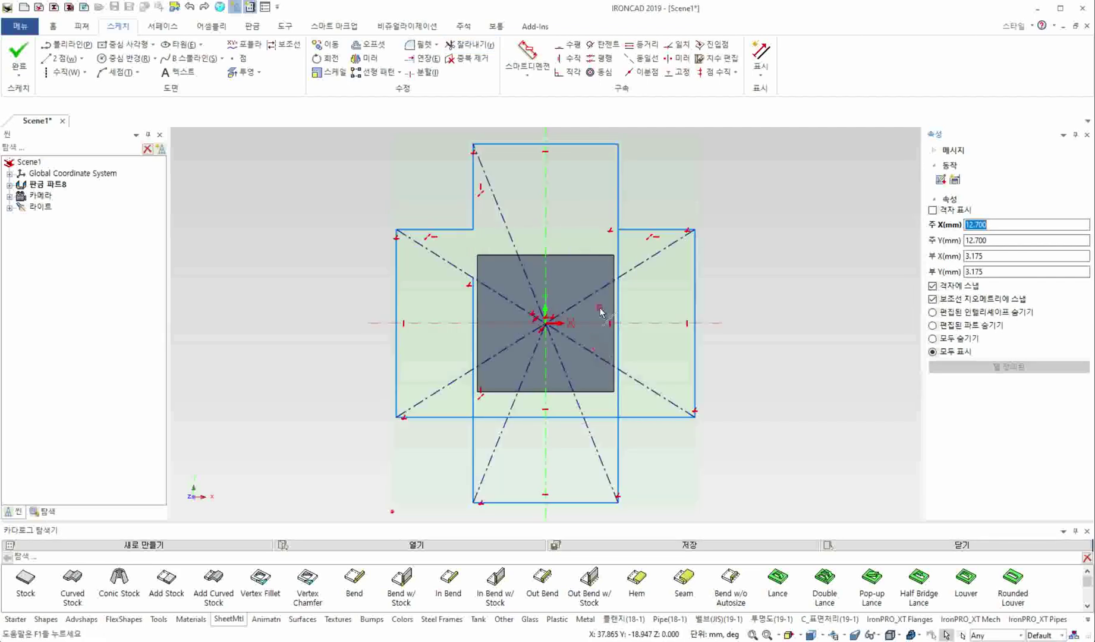
pyautogui.click(470, 44)
pyautogui.click(612, 372)
pyautogui.click(619, 396)
pyautogui.click(576, 400)
pyautogui.click(541, 417)
pyautogui.click(474, 392)
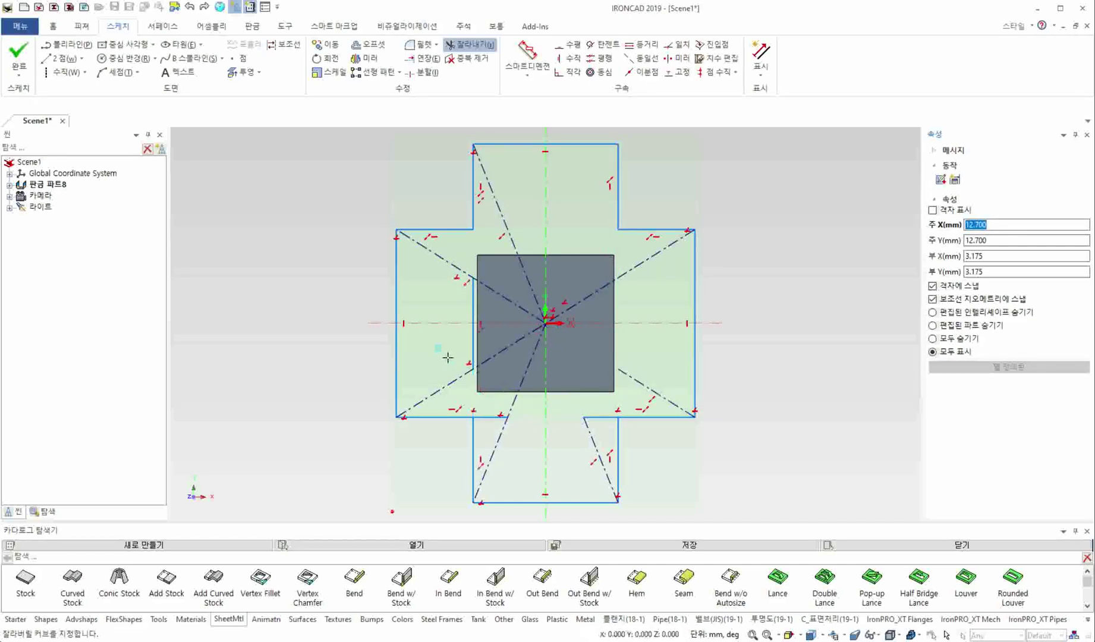
pyautogui.click(487, 416)
pyautogui.click(598, 416)
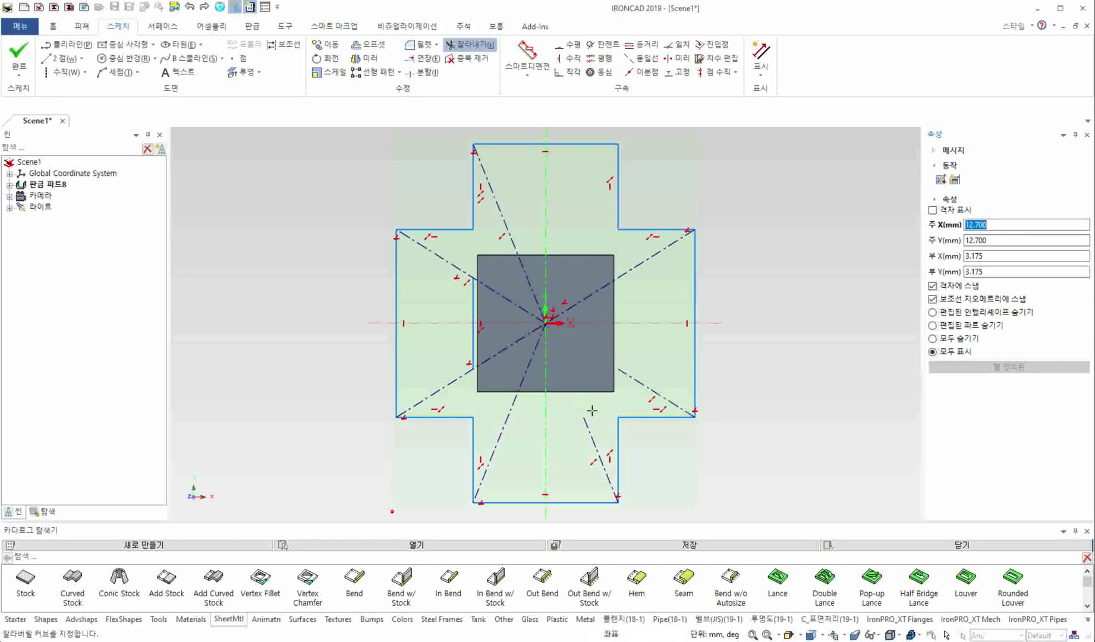
# Delete the leftover inner line segment beside the sheet's left edge and finish editing the cross-shaped section.
pyautogui.click(19, 55)
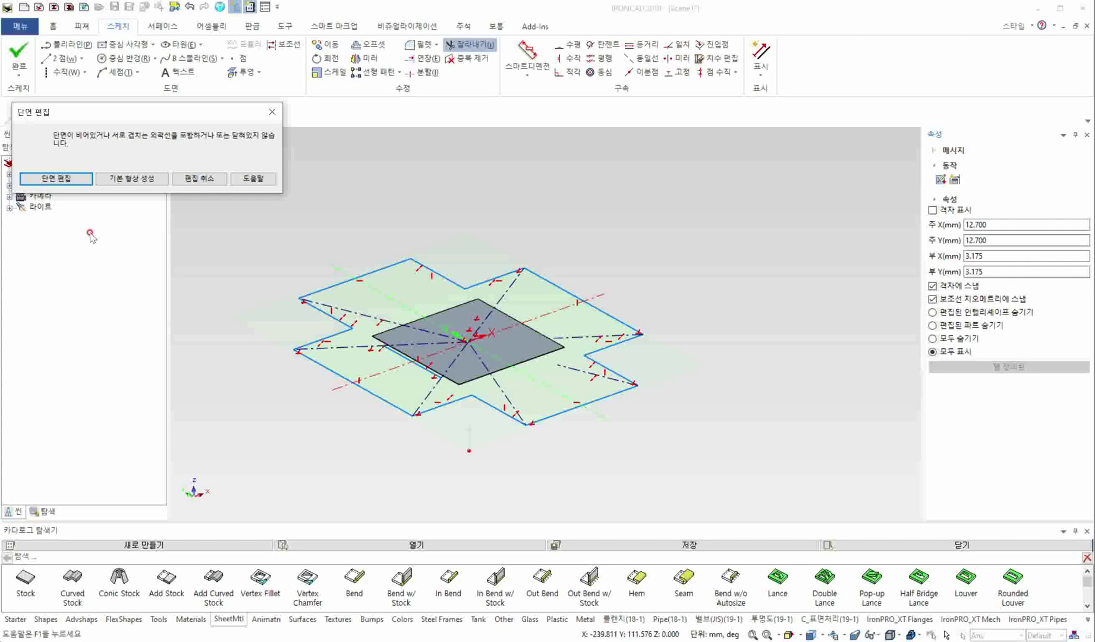
pyautogui.click(57, 178)
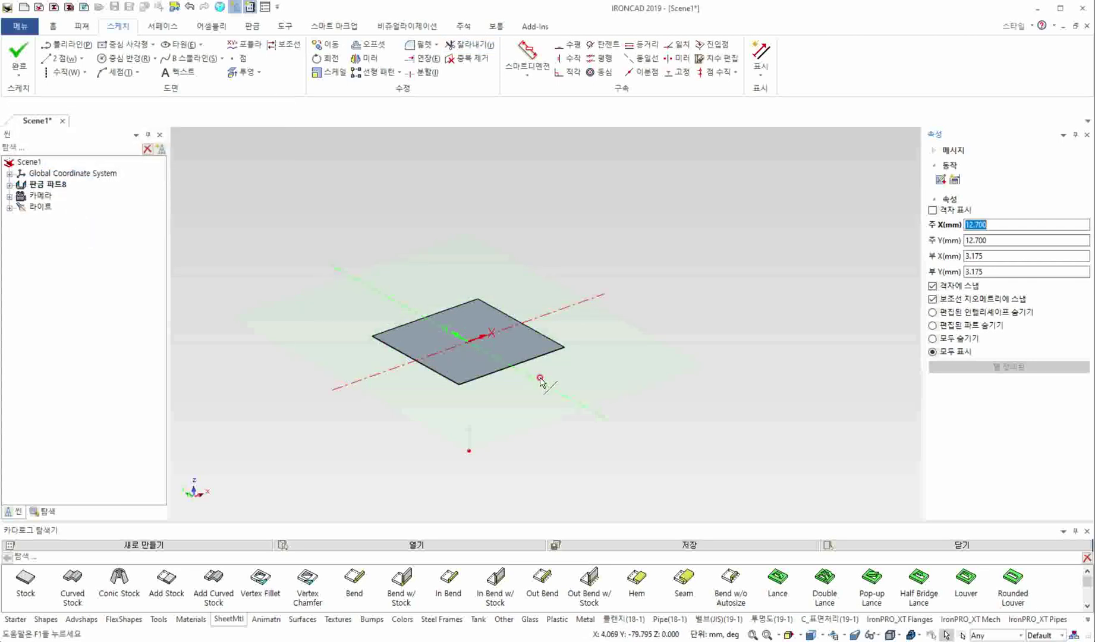
pyautogui.scroll(3, 477, 365)
pyautogui.click(400, 370)
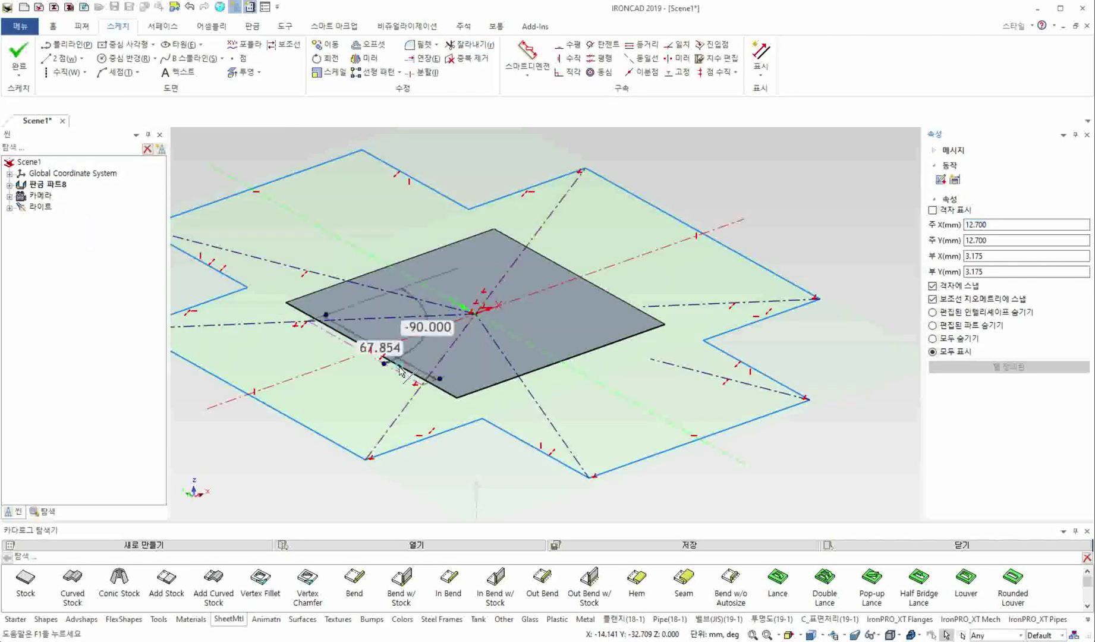
pyautogui.press('Escape')
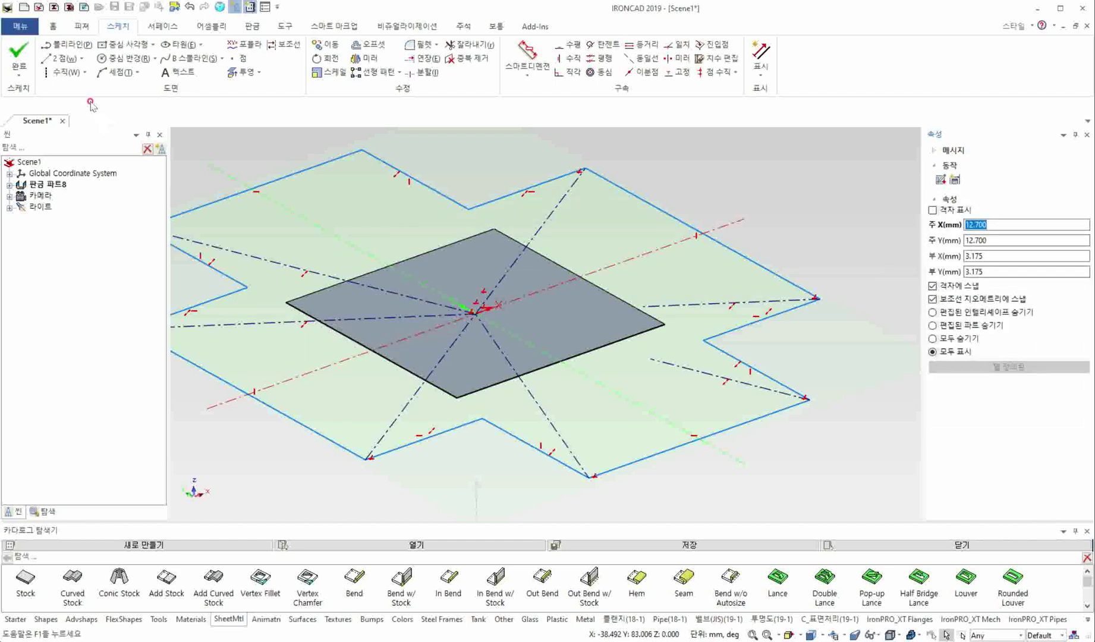
pyautogui.click(17, 44)
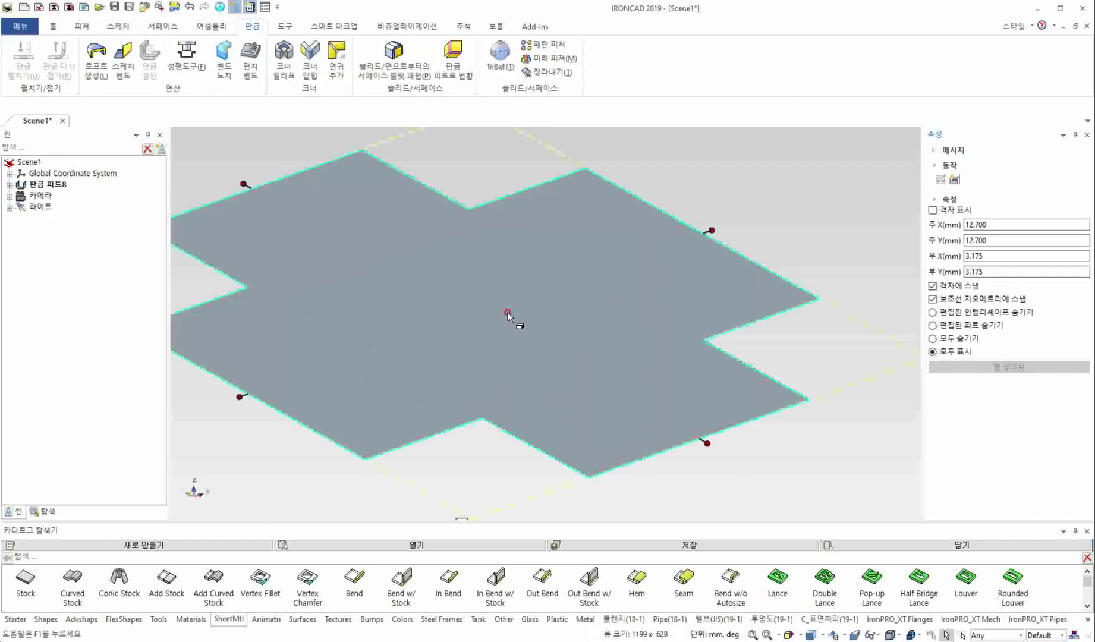
pyautogui.click(767, 227)
# Start a sketch bend on the sheet's face and draw two vertical bend lines about 139.7 mm long across the side flaps.
pyautogui.moveTo(611, 367); pyautogui.dragTo(616, 444, button='middle')
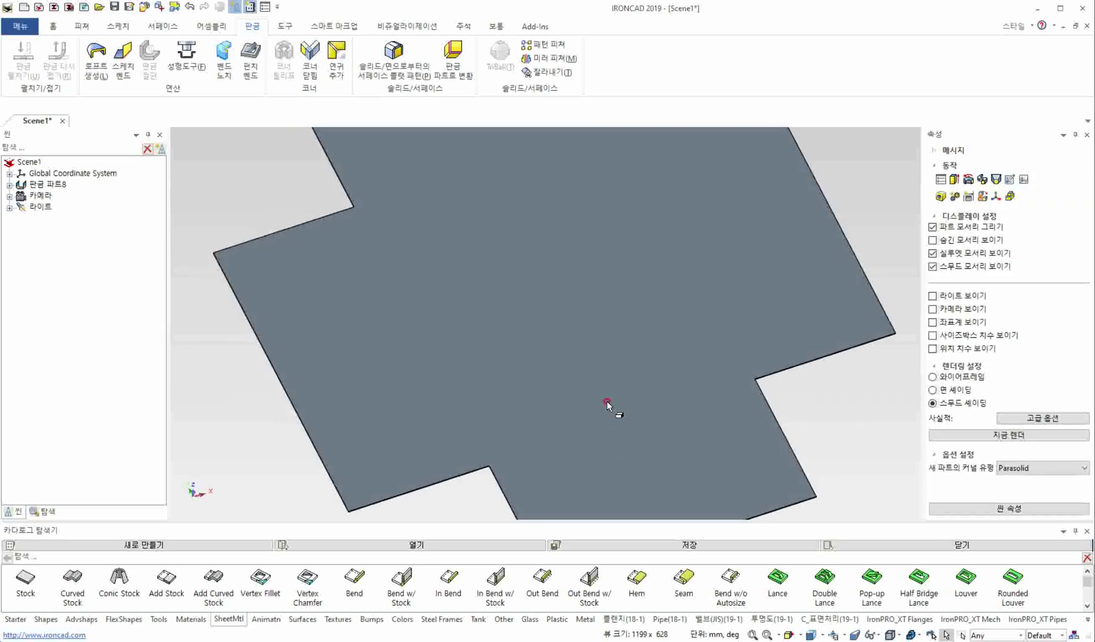
pyautogui.click(125, 60)
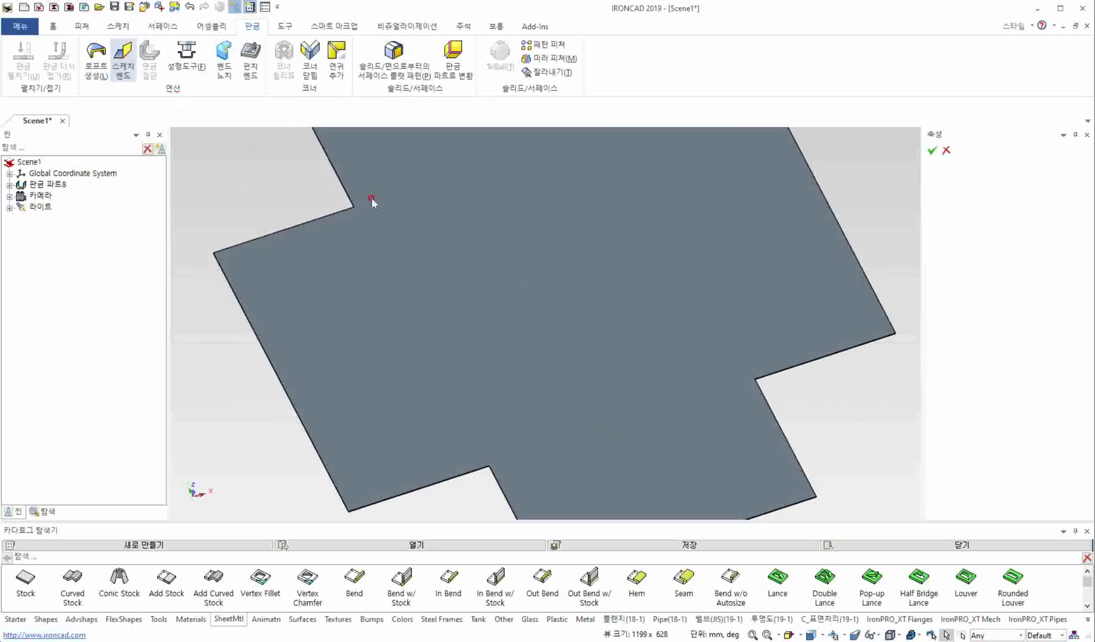
pyautogui.click(553, 294)
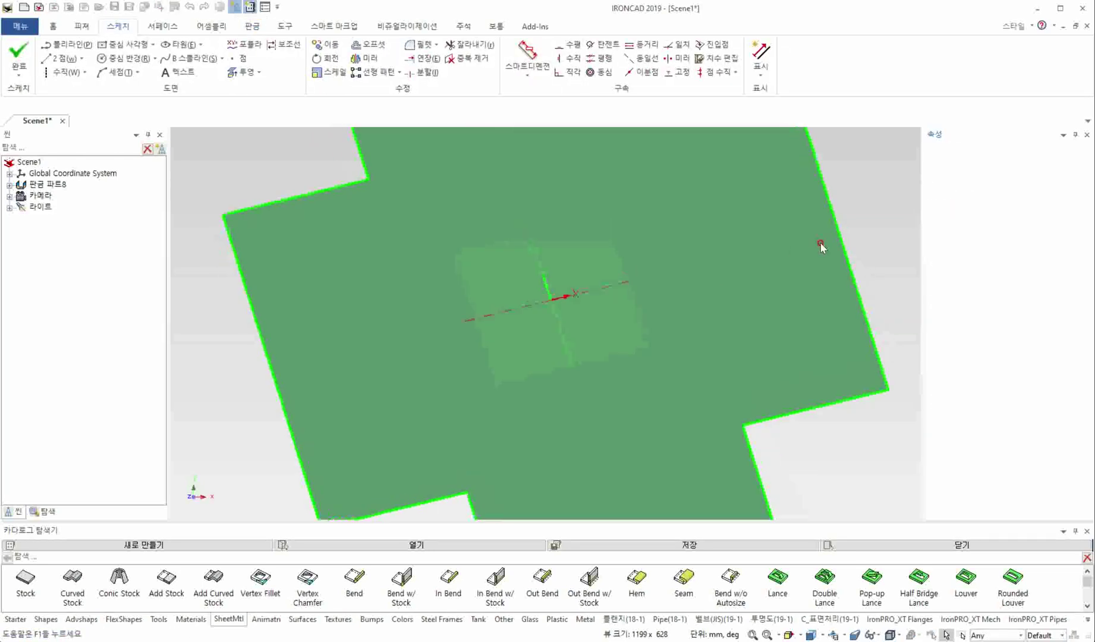
pyautogui.click(46, 60)
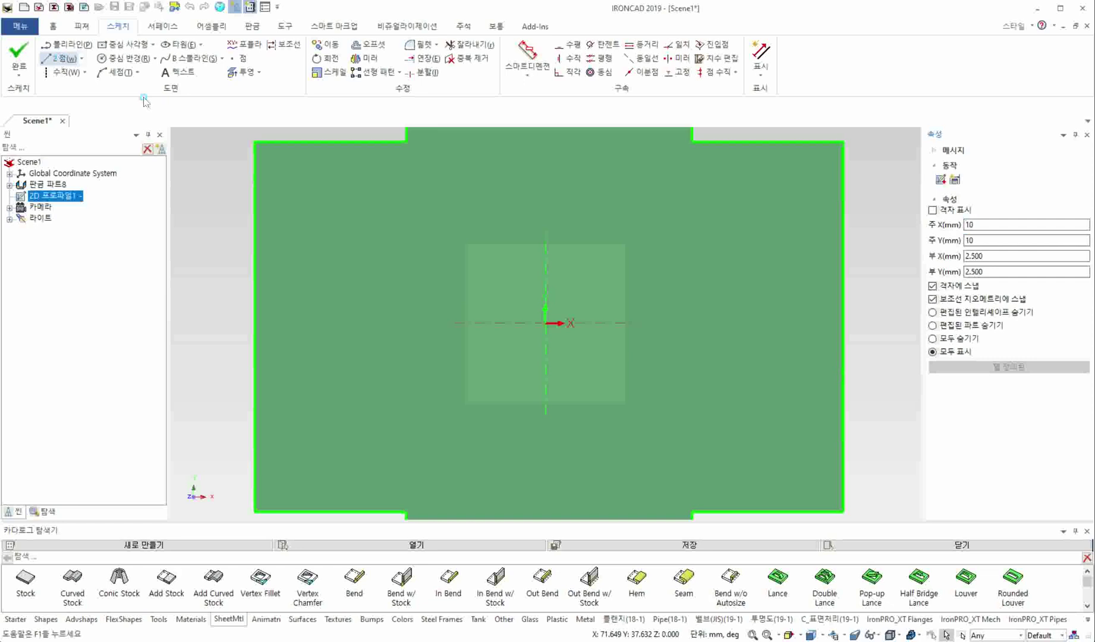
pyautogui.click(395, 142)
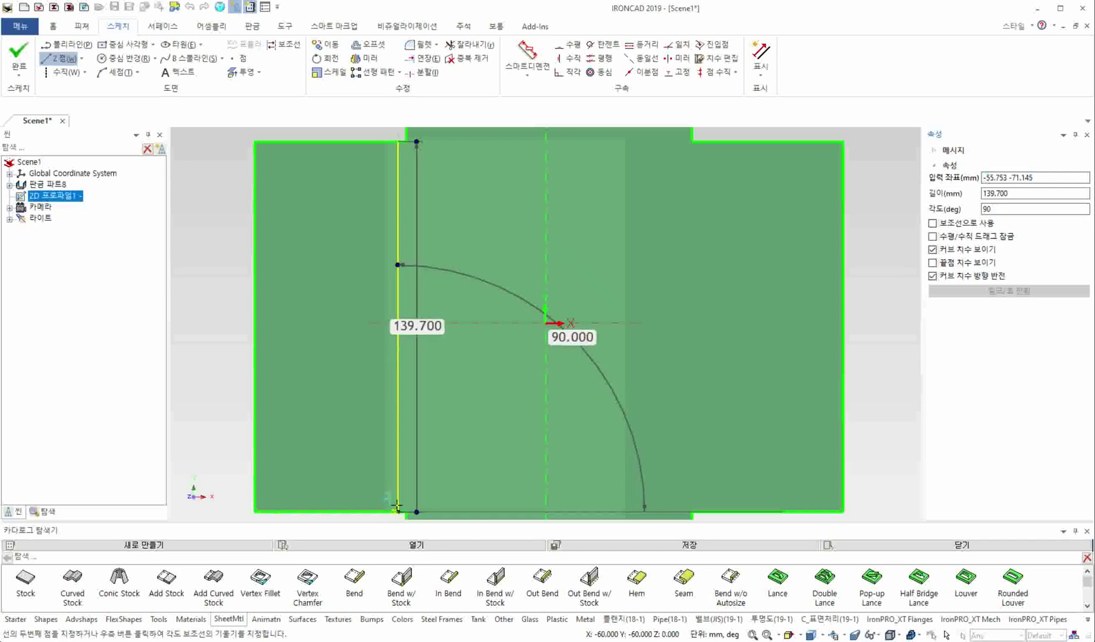
pyautogui.click(394, 512)
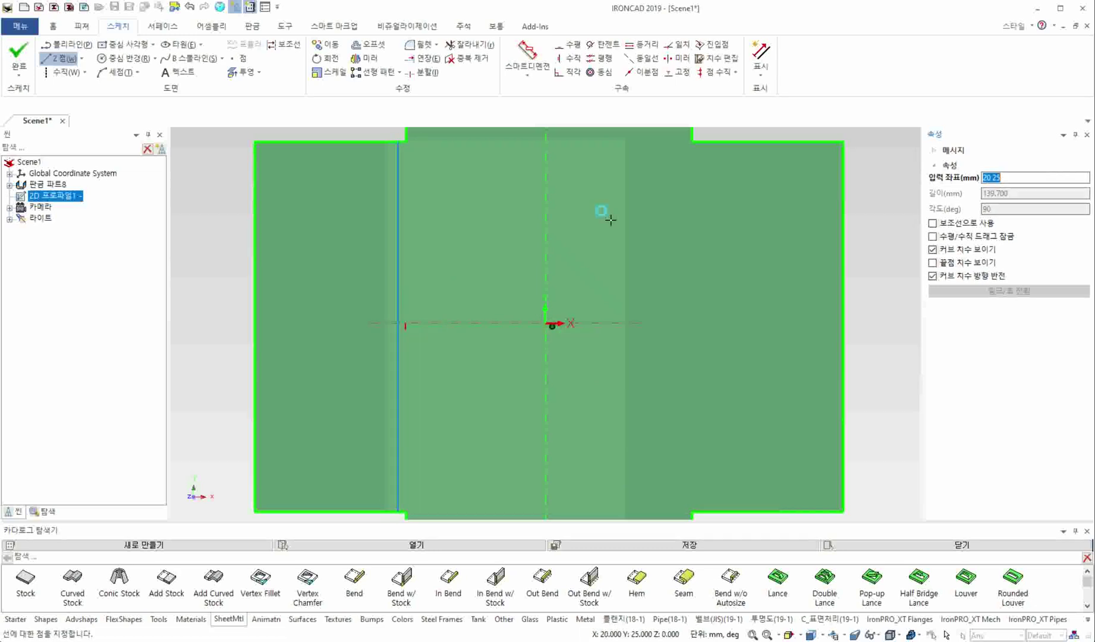
pyautogui.click(703, 142)
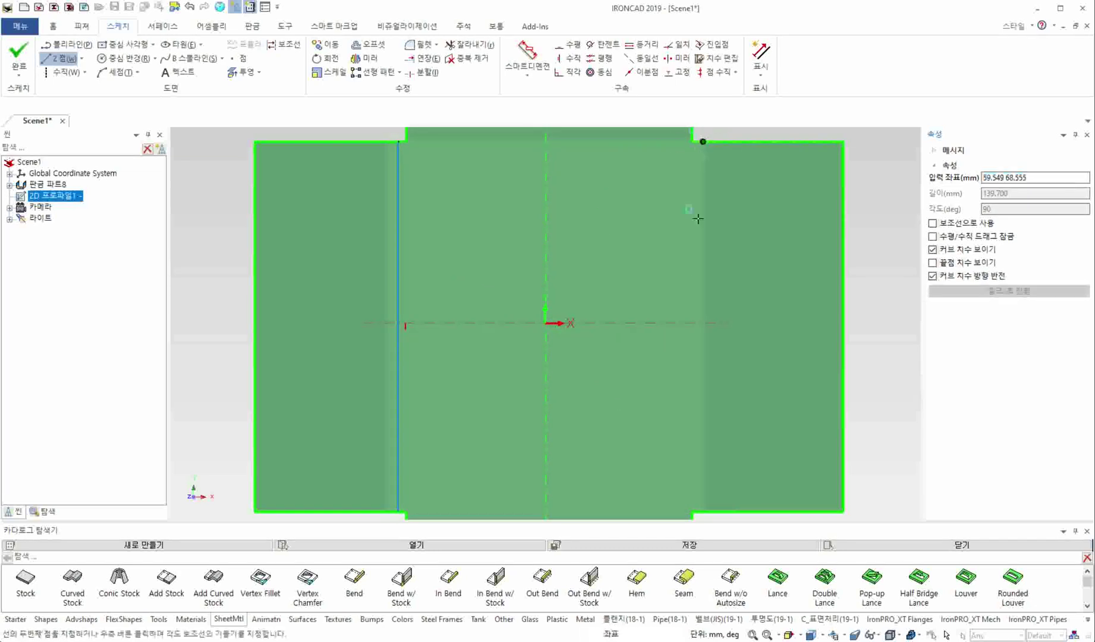
pyautogui.click(702, 511)
# Draw a horizontal bend line about 107.7 mm long across the base of the upper flap and finish the bend sketch.
pyautogui.moveTo(465, 189); pyautogui.dragTo(474, 320, button='middle')
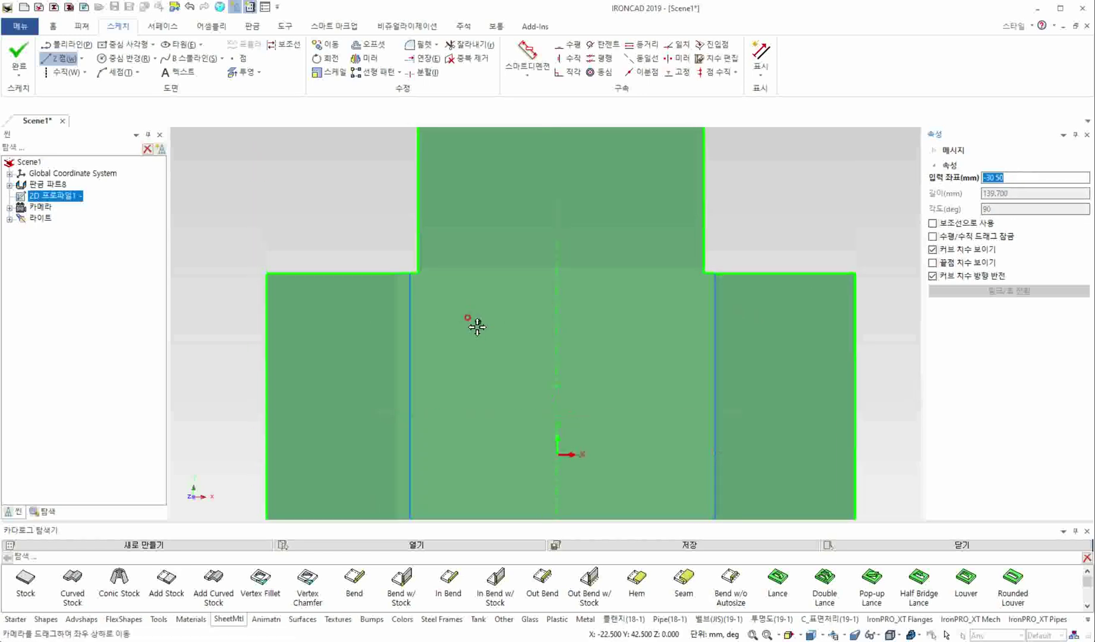
pyautogui.click(420, 261)
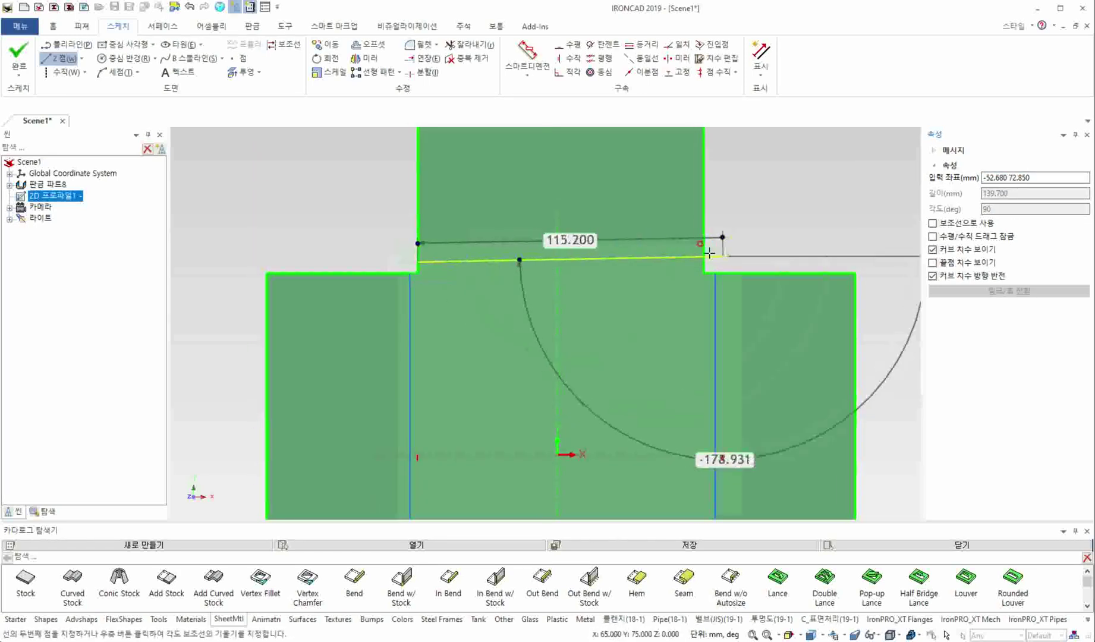
pyautogui.click(703, 261)
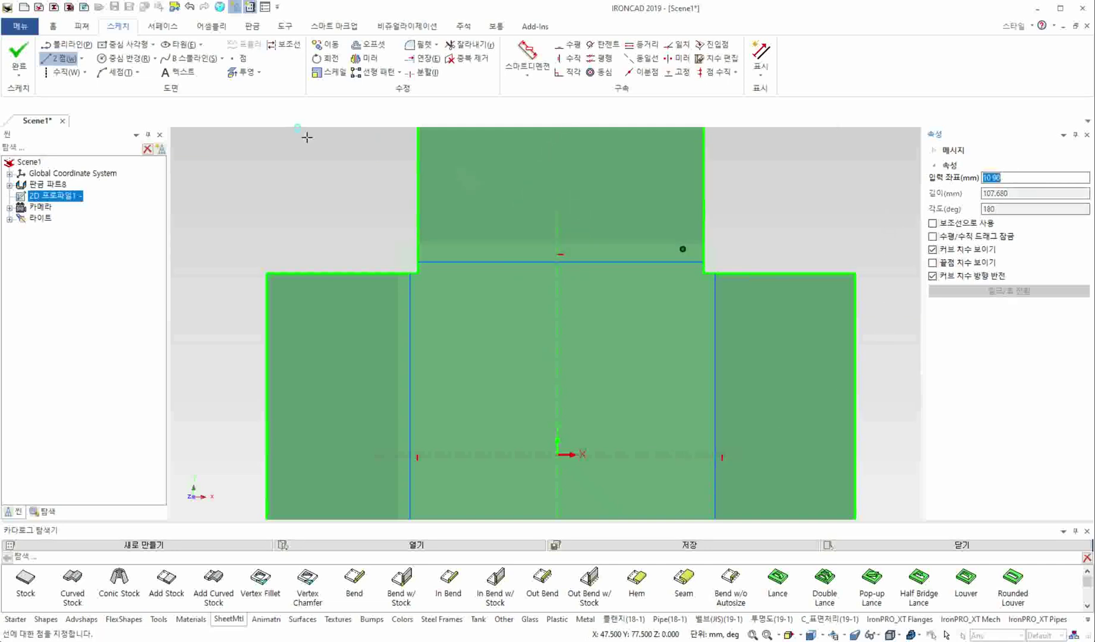
pyautogui.click(19, 52)
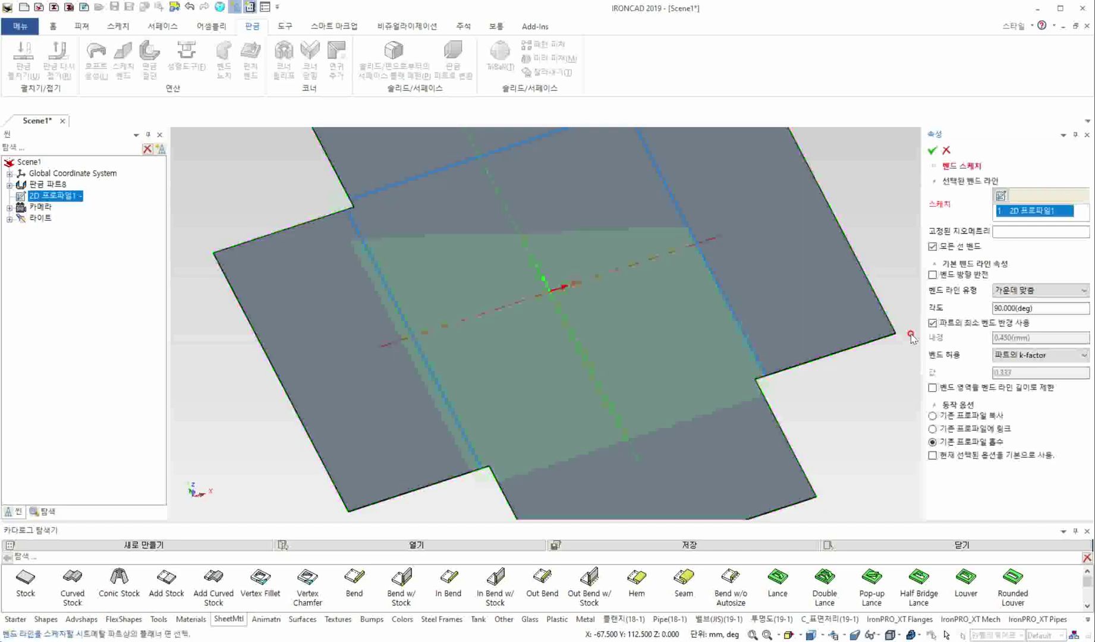
# Choose the sheet's face as the fixed geometry and apply the 90° sketch bend to all drawn bend lines.
pyautogui.click(1013, 229)
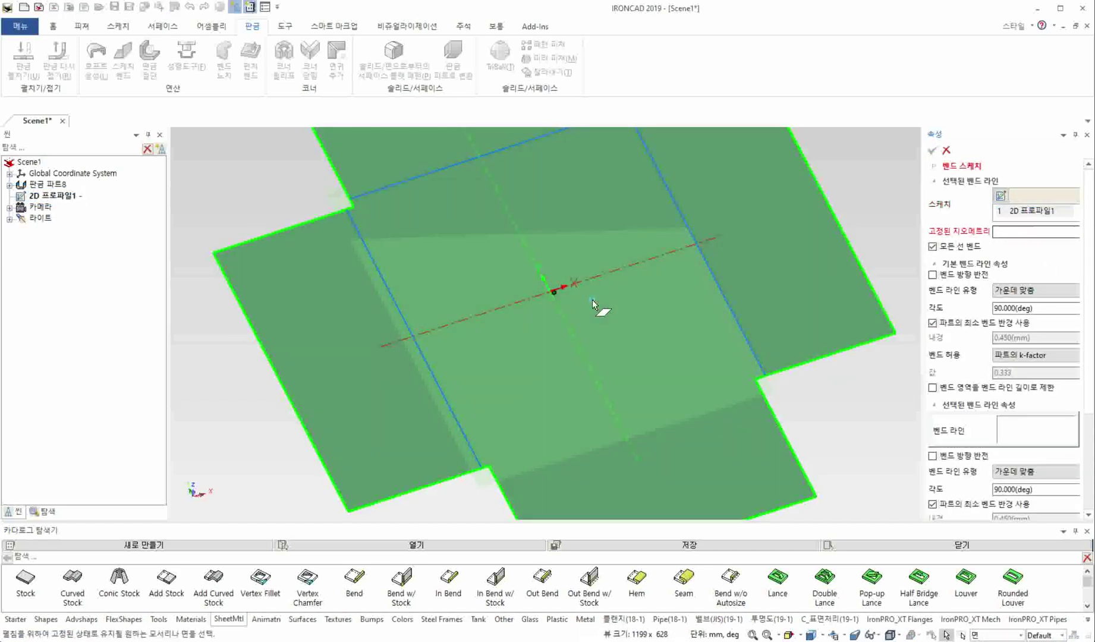
pyautogui.click(596, 300)
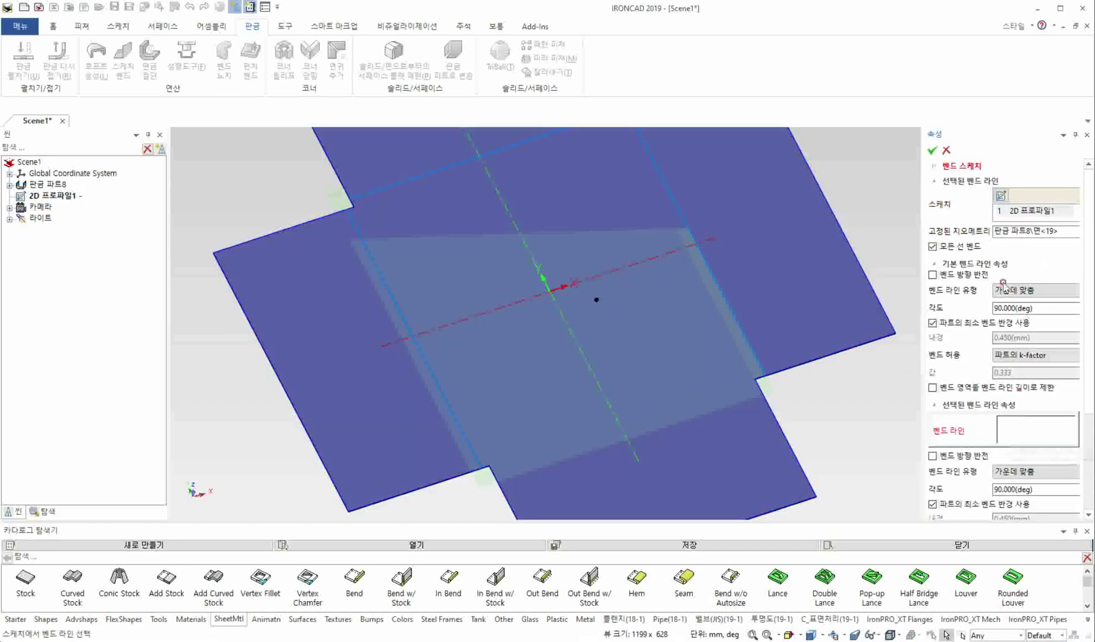
pyautogui.click(964, 248)
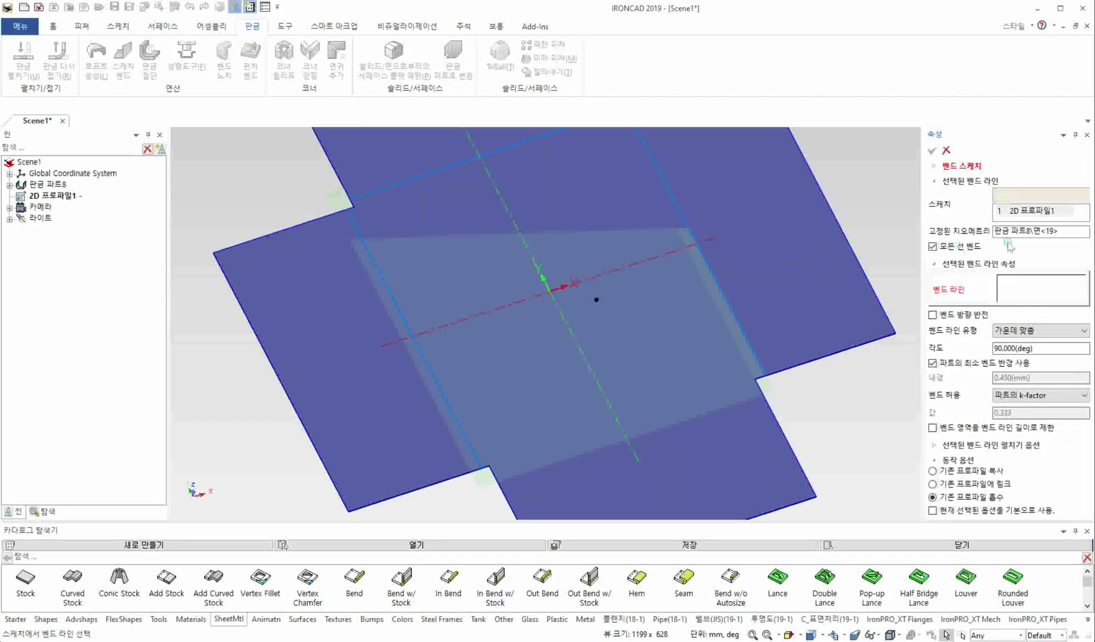
pyautogui.scroll(-3, 1024, 476)
pyautogui.scroll(-2, 1024, 476)
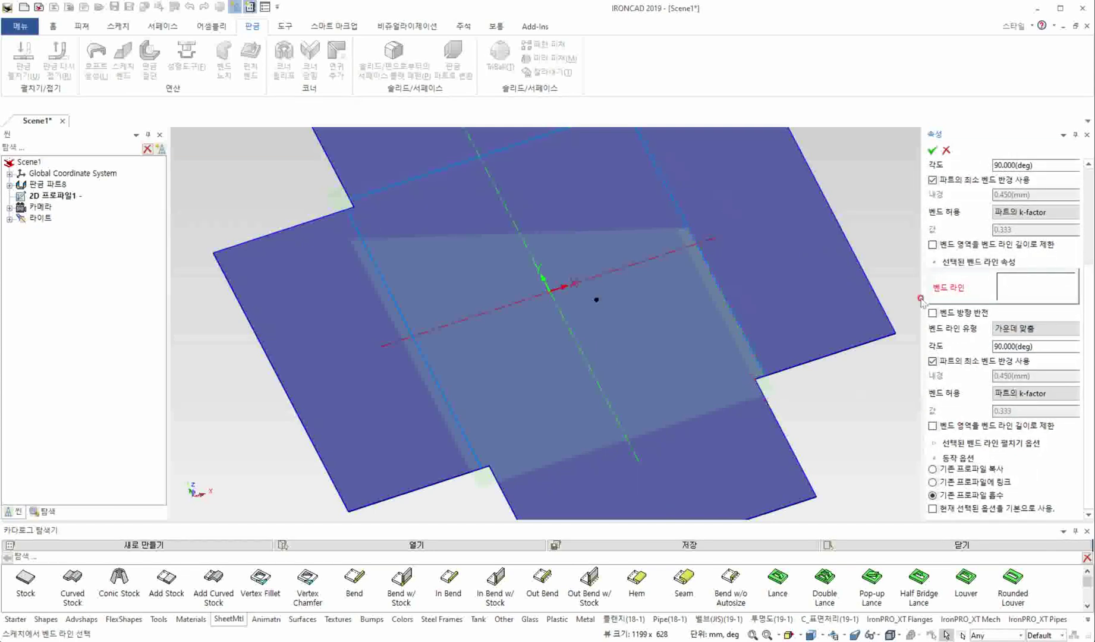
pyautogui.click(932, 149)
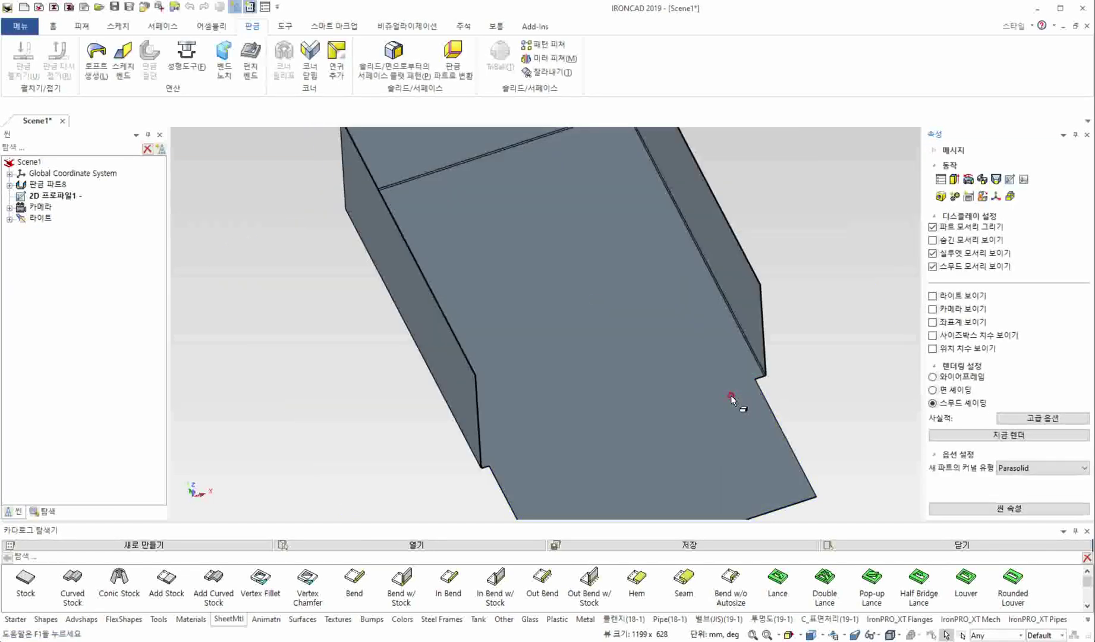
pyautogui.moveTo(636, 435); pyautogui.dragTo(589, 378, button='middle')
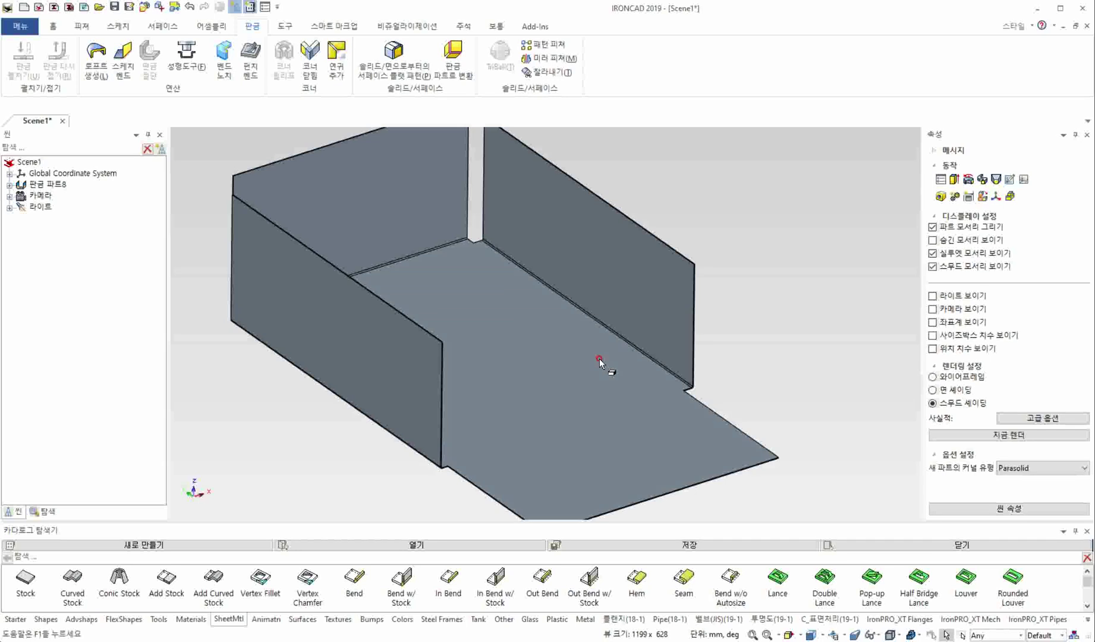
pyautogui.moveTo(535, 400); pyautogui.dragTo(550, 379, button='middle')
# Delete the folded sheet metal part from the scene.
pyautogui.click(494, 362)
pyautogui.press('Delete')
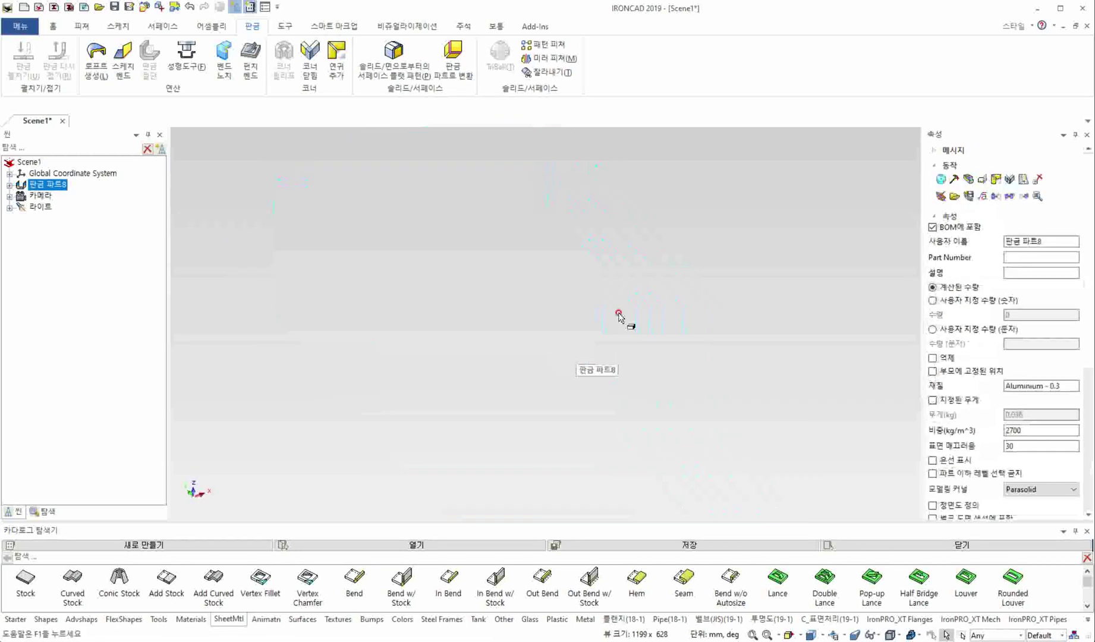
pyautogui.click(664, 287)
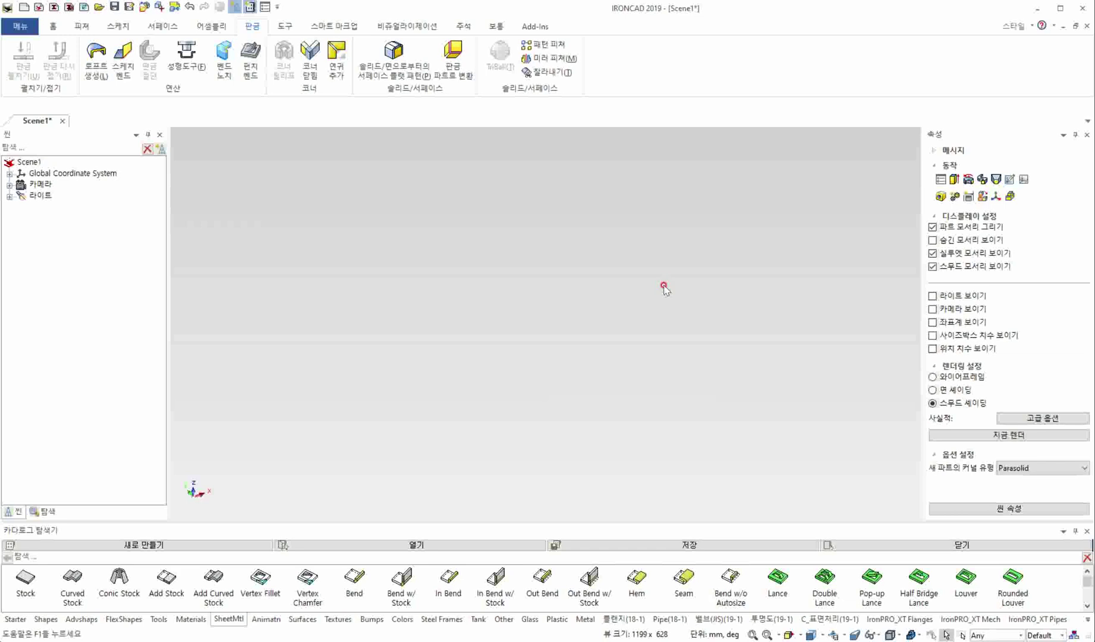
# Place a new flat Stock sheet from the sheet metal catalog in the empty scene.
pyautogui.click(27, 579)
pyautogui.moveTo(26, 580); pyautogui.dragTo(501, 357)
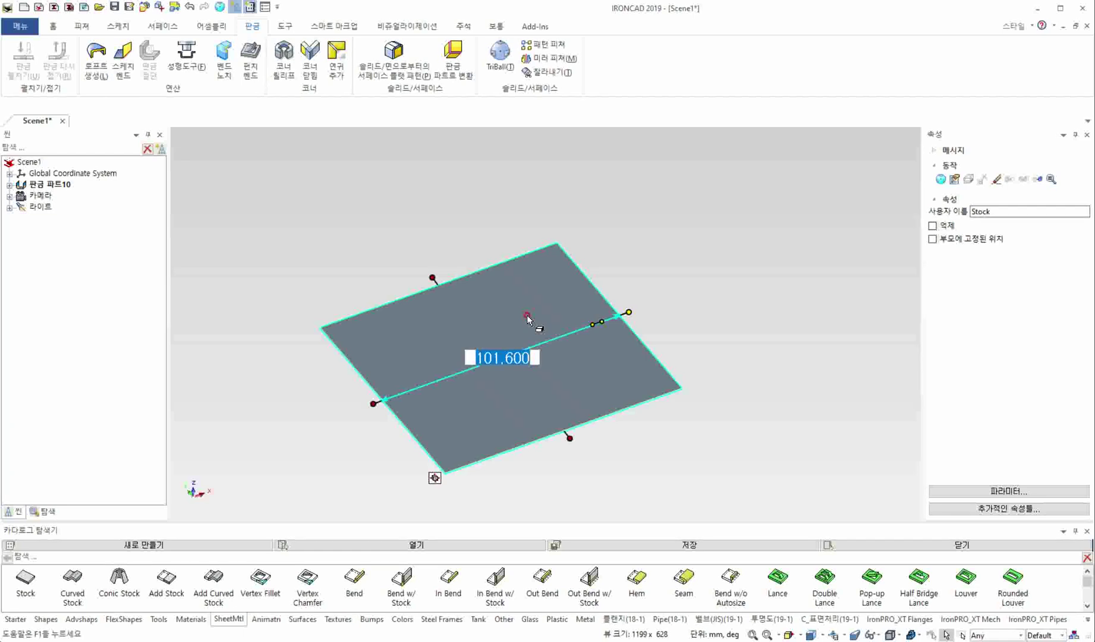
# Open the new sheet's part properties and review the thickness and minimum bend radius in its sheet metal settings.
pyautogui.rightClick(528, 320)
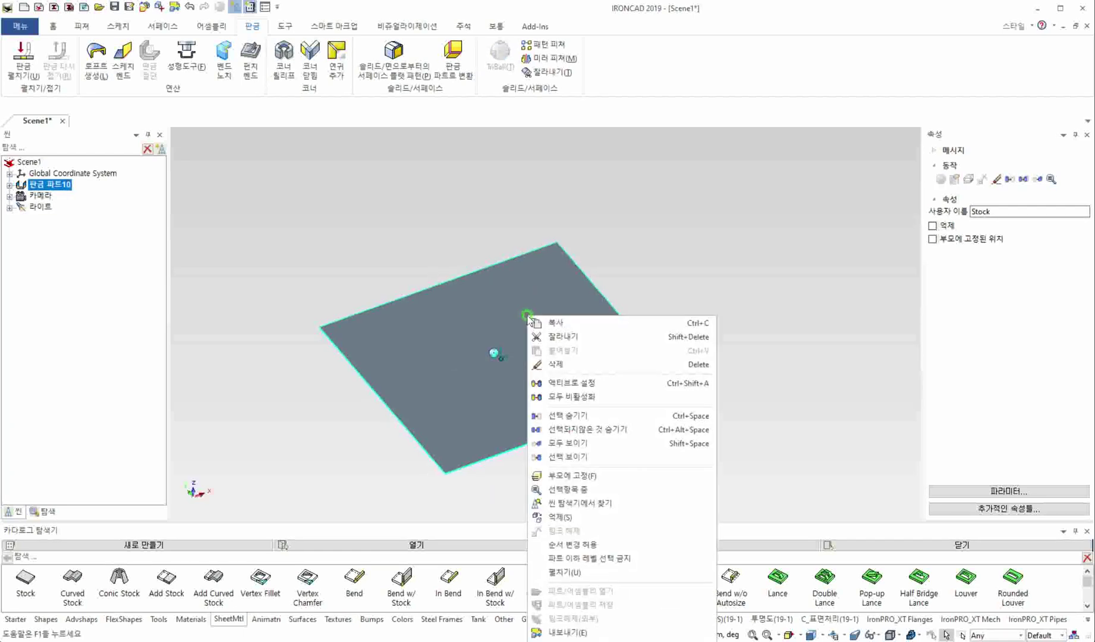
pyautogui.click(634, 269)
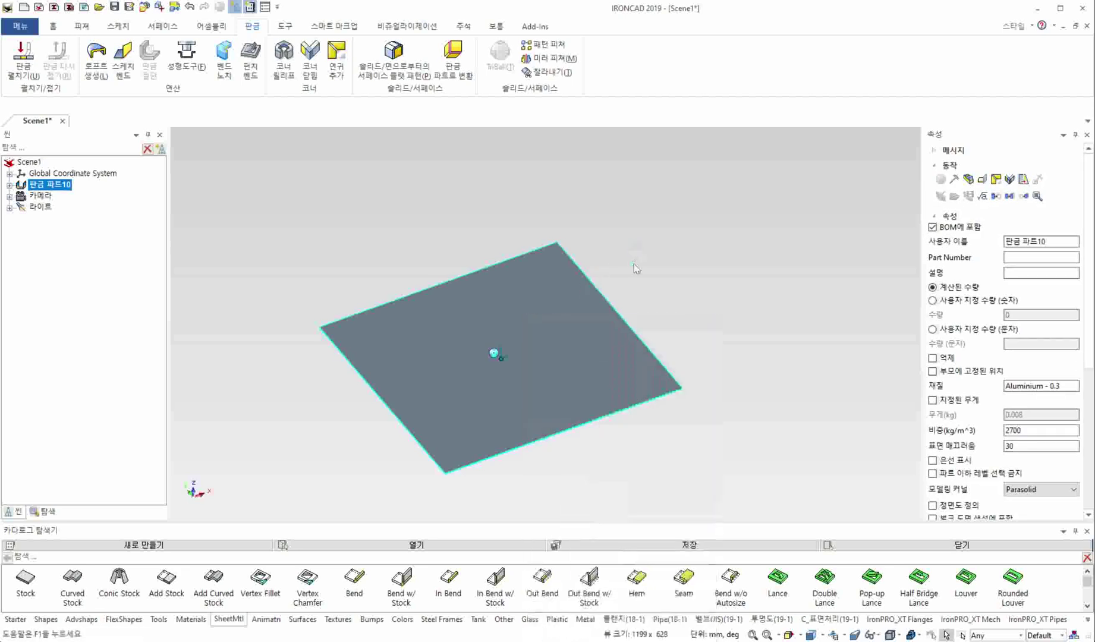
pyautogui.moveTo(521, 440); pyautogui.dragTo(511, 220, button='middle')
pyautogui.rightClick(512, 220)
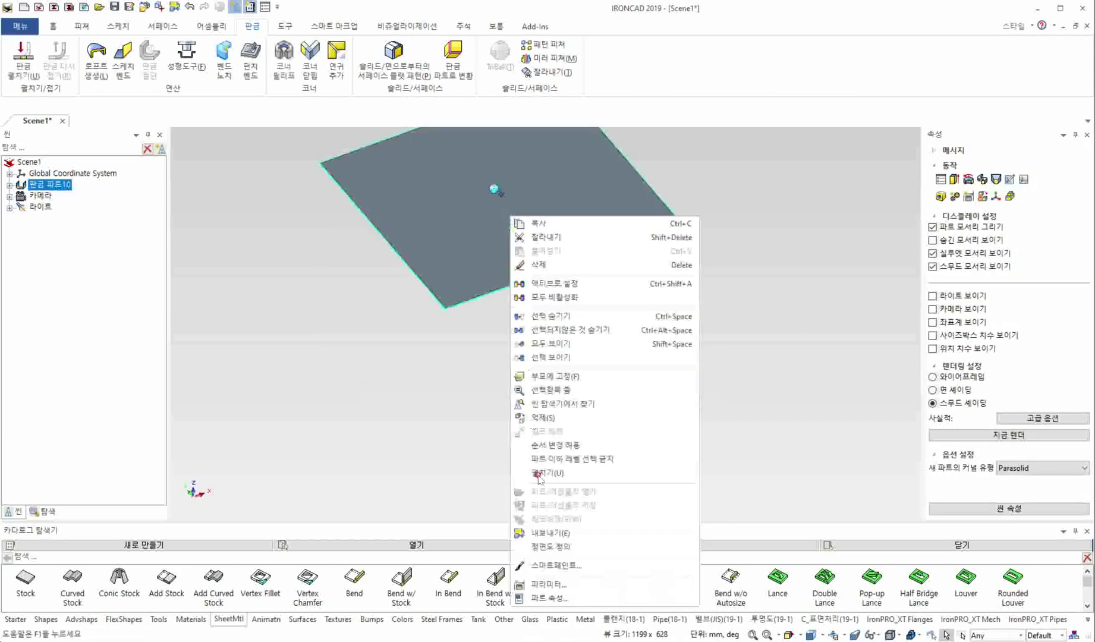
pyautogui.click(583, 603)
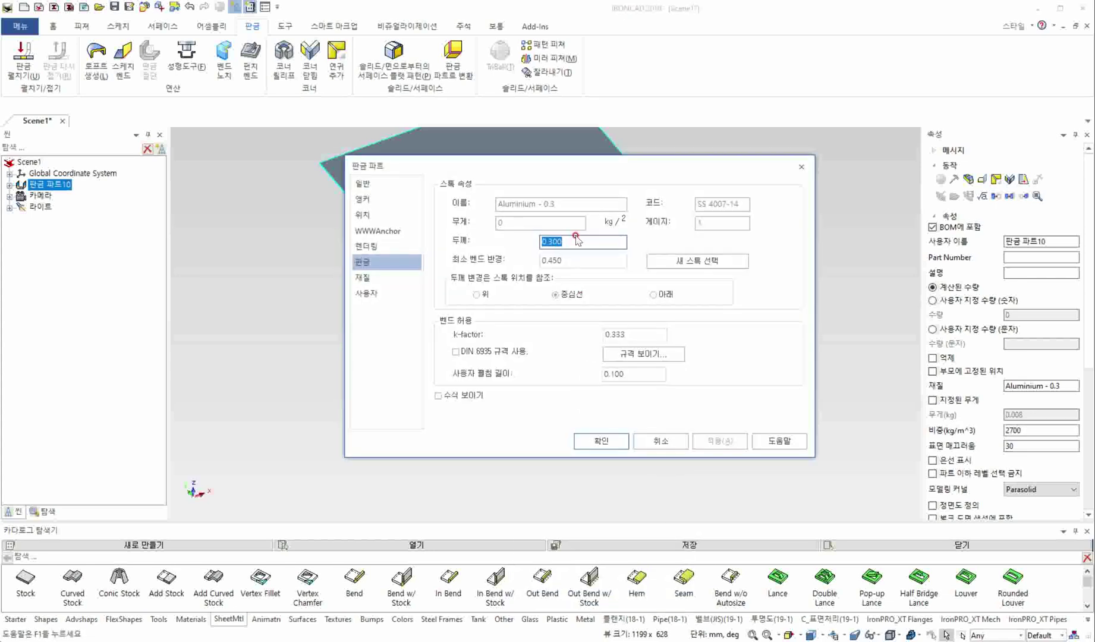
pyautogui.press('Tab')
pyautogui.click(510, 385)
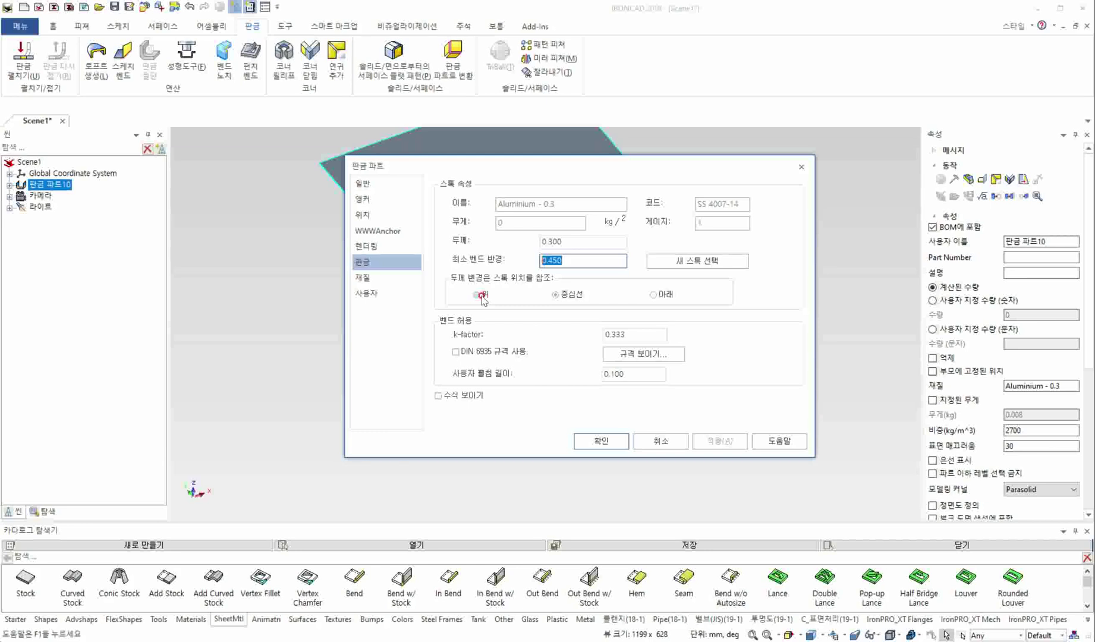
# Replace the part's stock with Hot Rolled Steel - 01, 1 mm thick with a 1.5 mm minimum bend radius, and accept the properties.
pyautogui.click(712, 262)
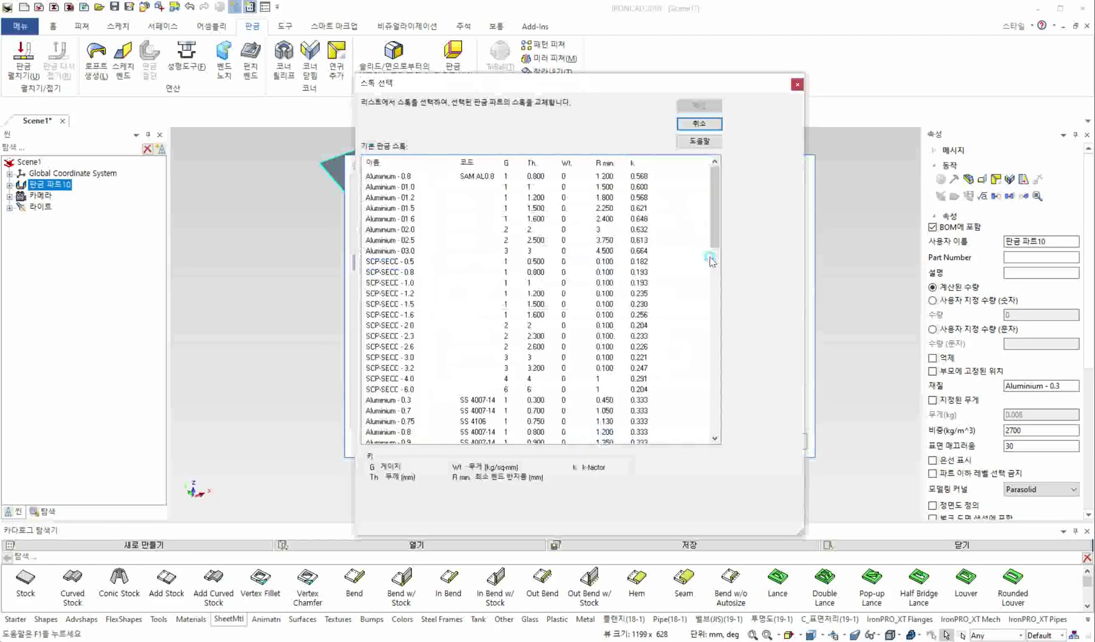
pyautogui.moveTo(714, 207); pyautogui.dragTo(723, 381)
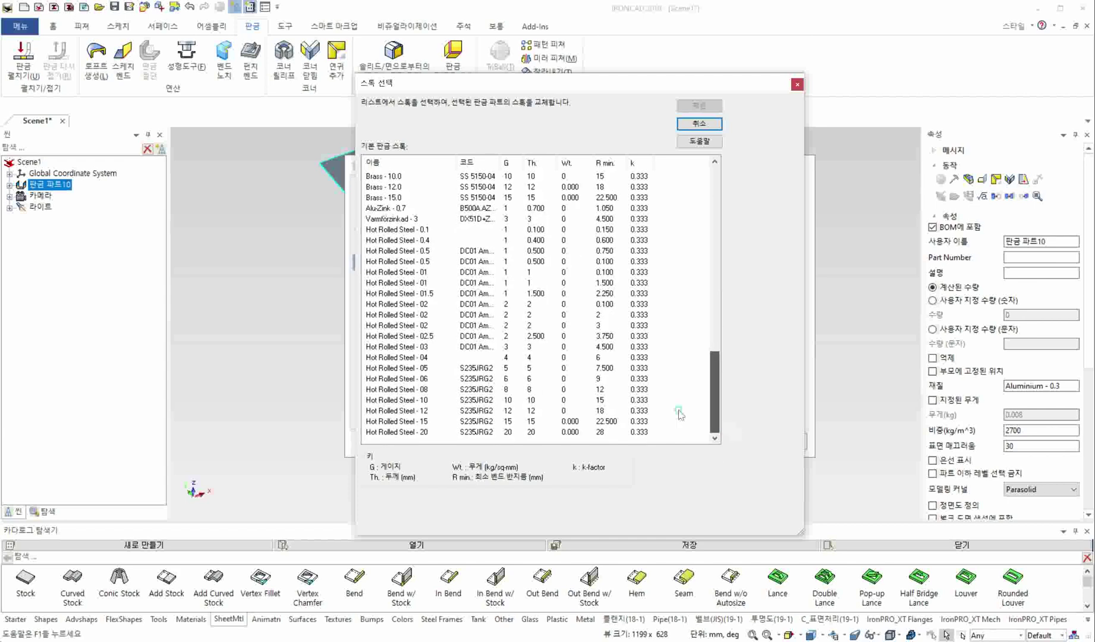
pyautogui.click(400, 283)
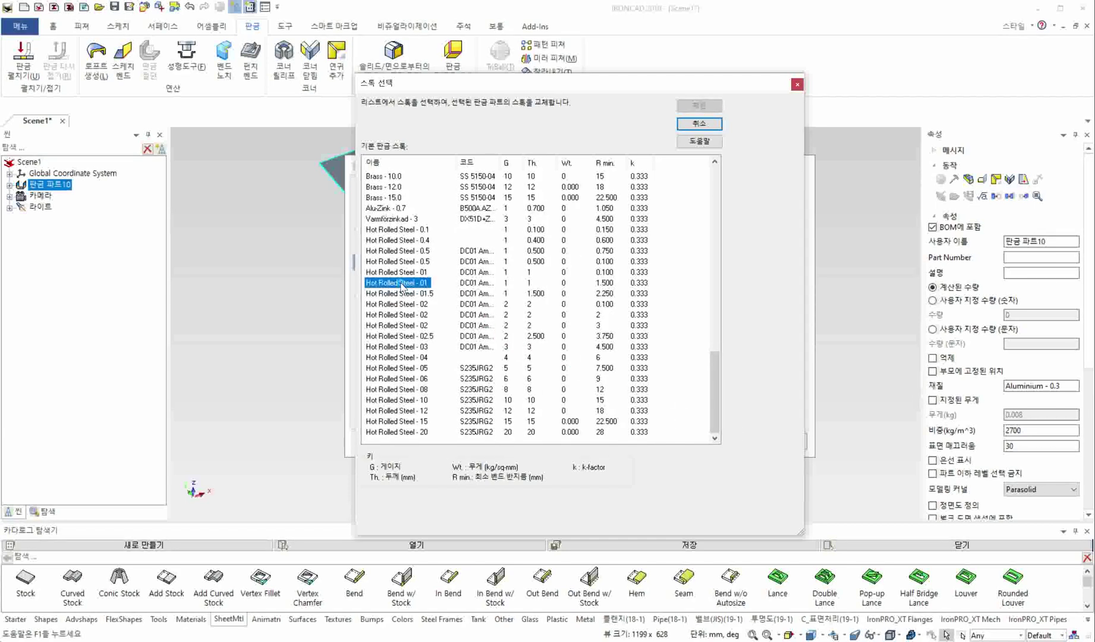
pyautogui.click(693, 106)
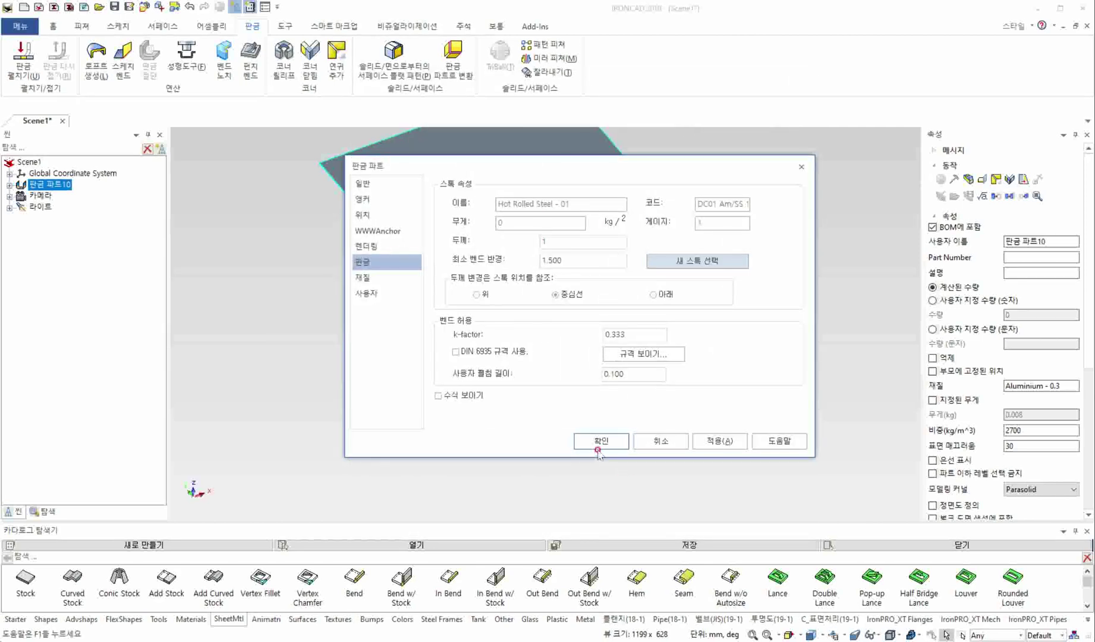
pyautogui.doubleClick(640, 334)
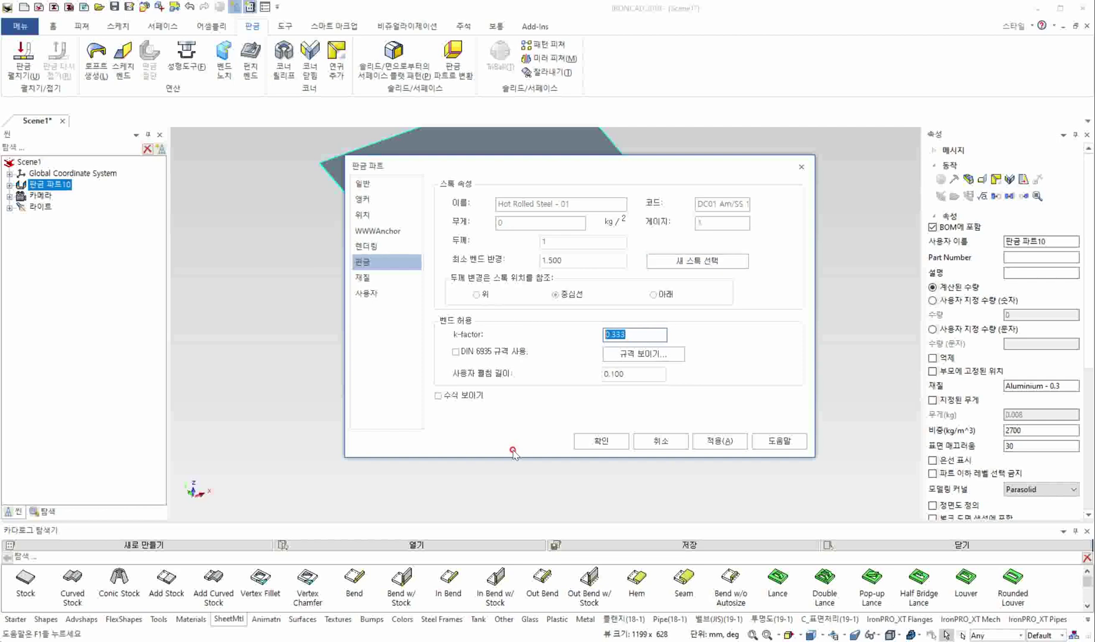
pyautogui.doubleClick(636, 374)
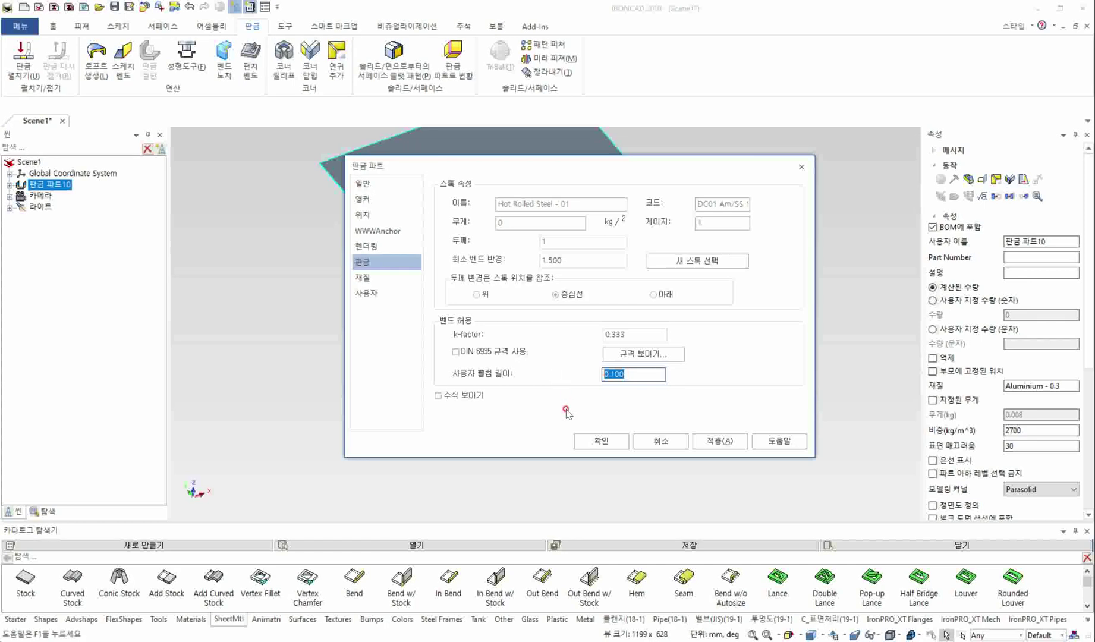
pyautogui.click(594, 440)
# Set the stock sheet's length to 300 mm.
pyautogui.moveTo(575, 220); pyautogui.dragTo(518, 359)
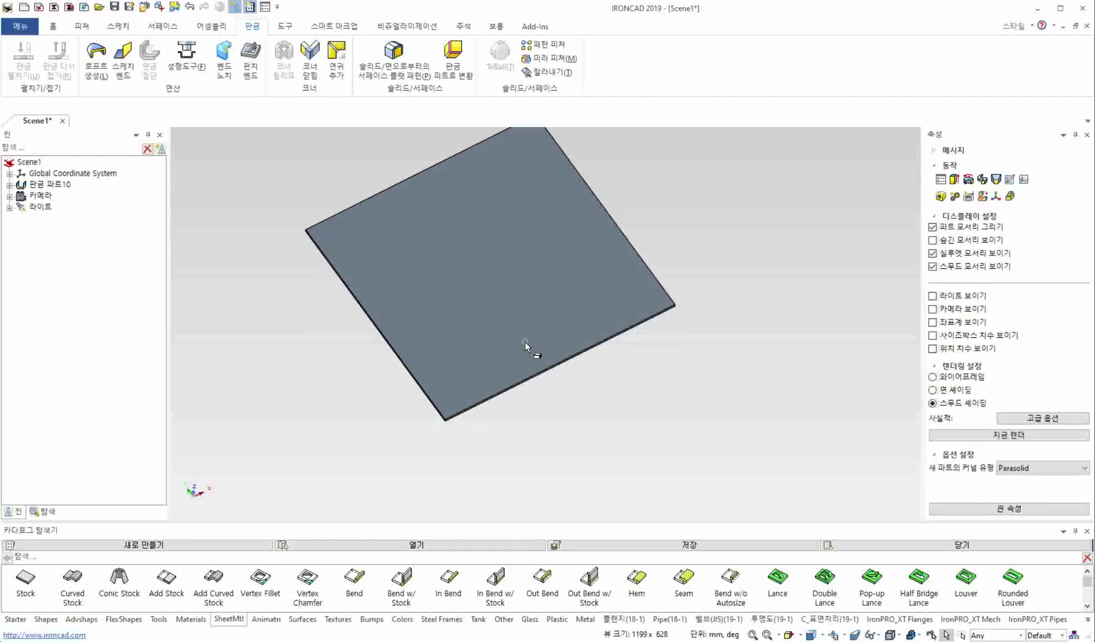
pyautogui.click(525, 342)
pyautogui.click(372, 324)
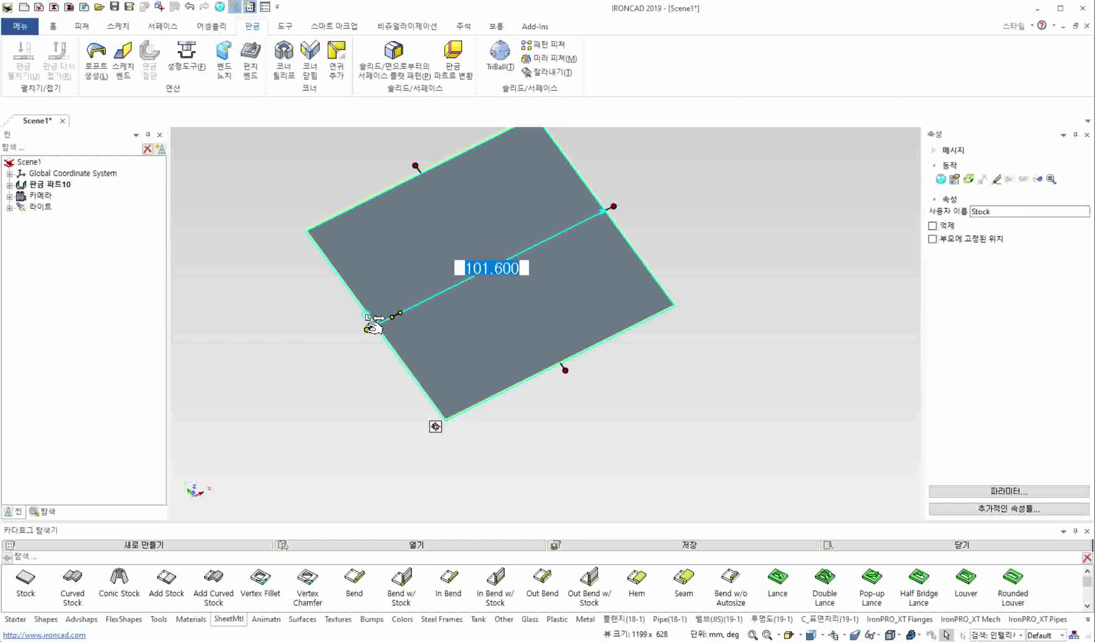
pyautogui.write('300')
pyautogui.press('Return')
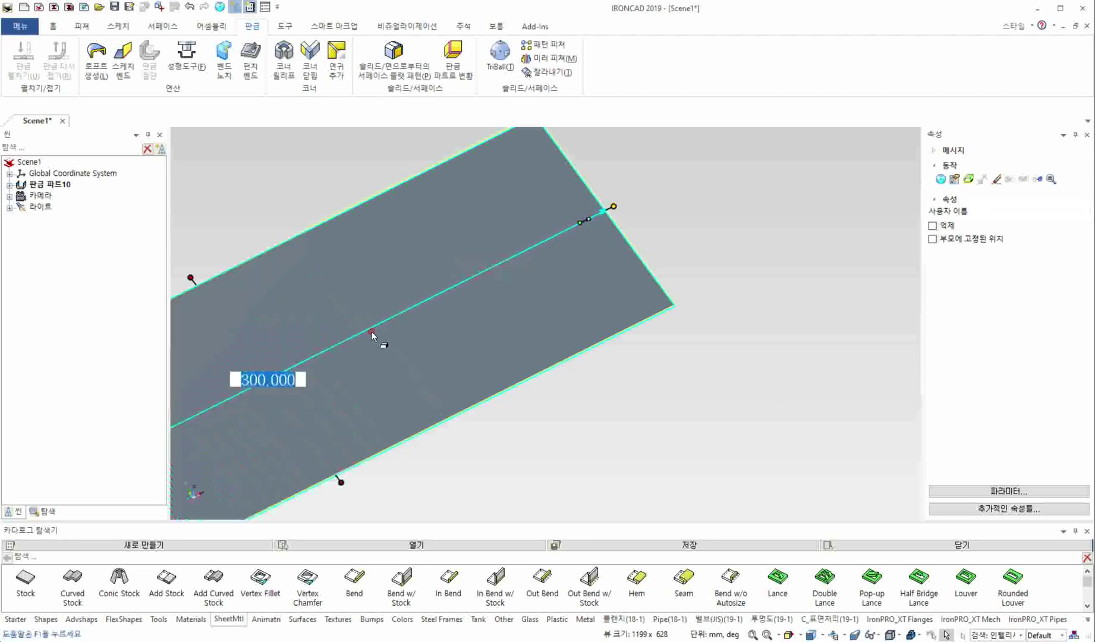
# Set the stock sheet's width to 150 mm by its front long edge.
pyautogui.moveTo(352, 405); pyautogui.dragTo(607, 312)
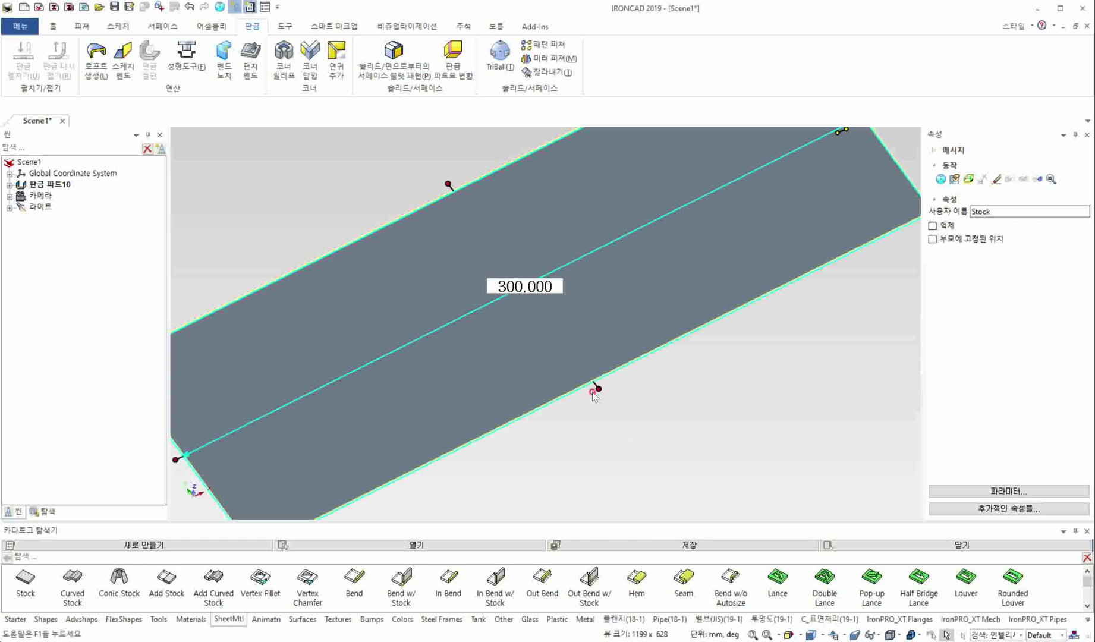
pyautogui.click(599, 387)
pyautogui.write('150')
pyautogui.press('Tab')
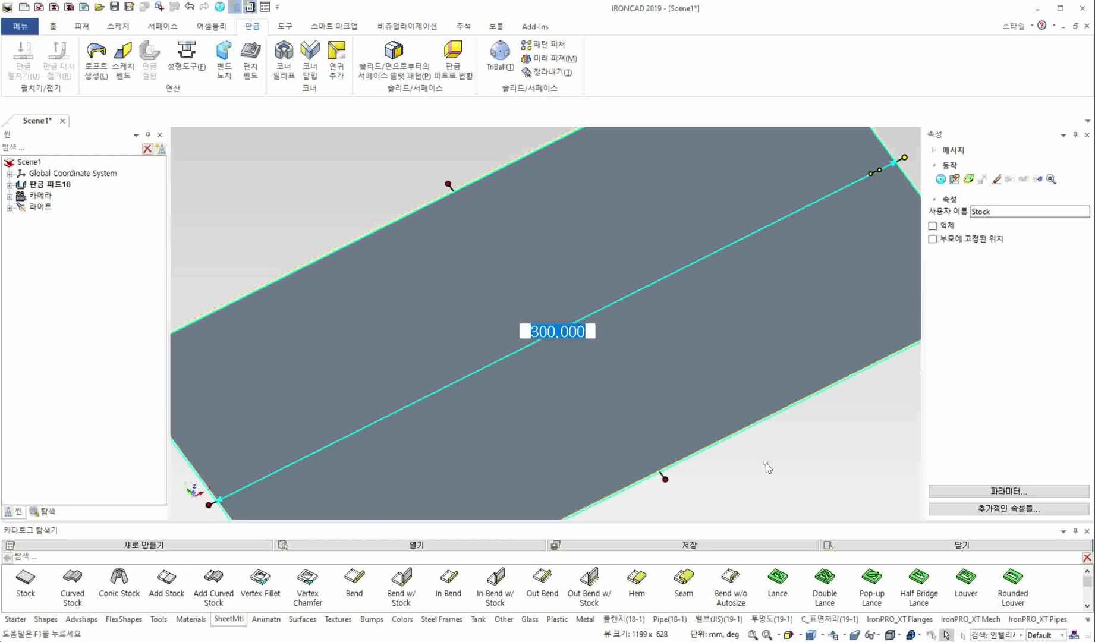
pyautogui.press('Return')
pyautogui.scroll(-5, 559, 393)
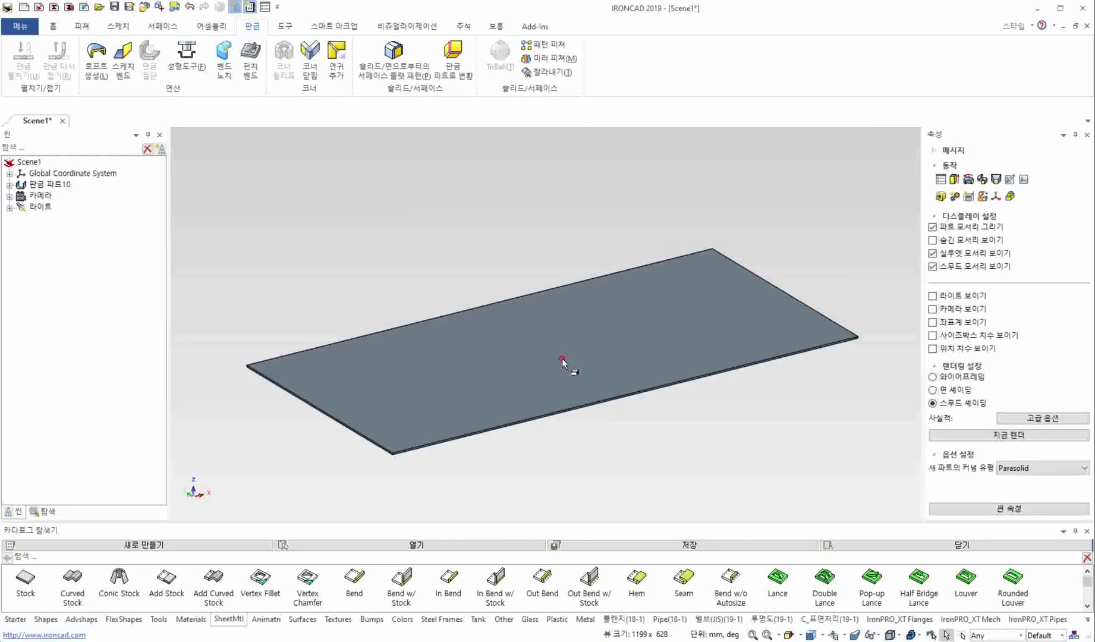
pyautogui.moveTo(563, 361); pyautogui.dragTo(563, 344, button='middle')
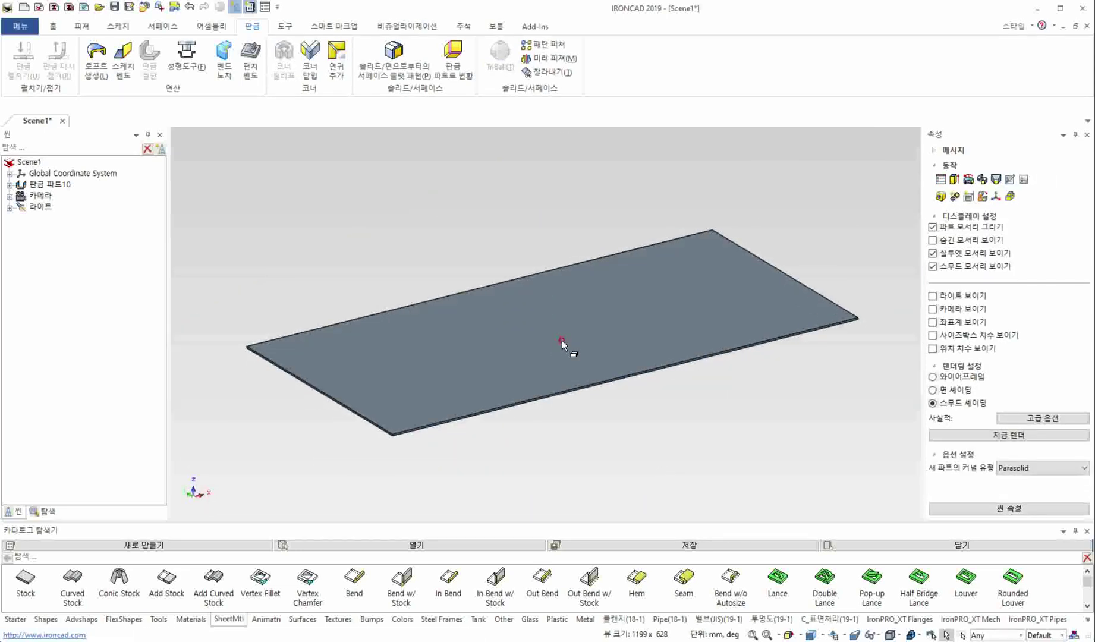
pyautogui.moveTo(557, 349); pyautogui.dragTo(548, 367, button='middle')
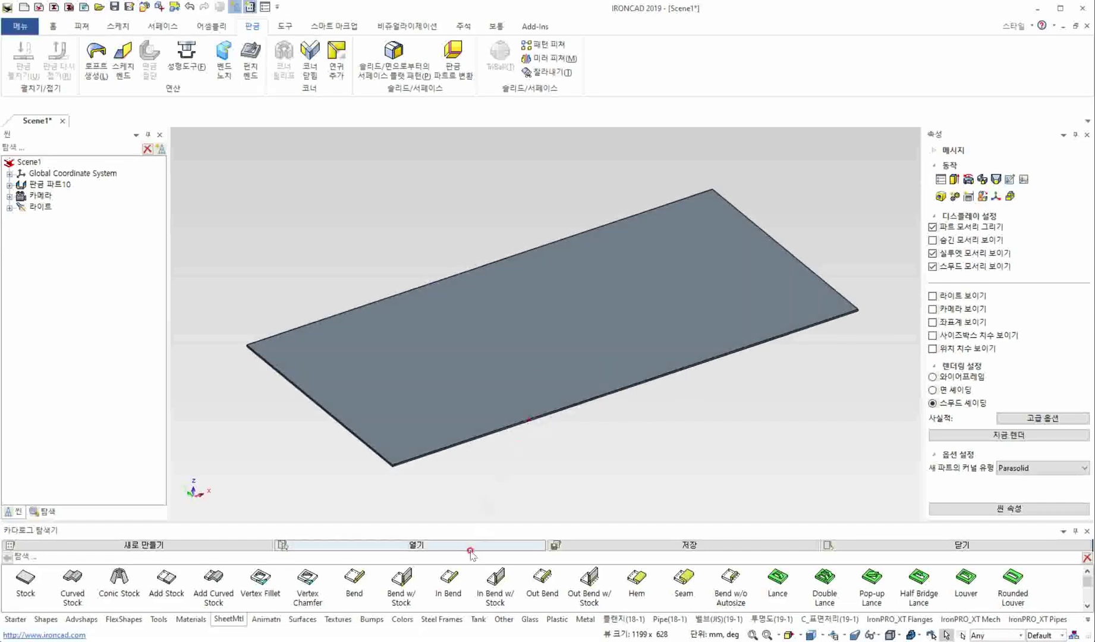
# Try the catalog's bend types on the sheet and add a bend along its rear long edge.
pyautogui.click(356, 585)
pyautogui.click(449, 579)
pyautogui.click(558, 578)
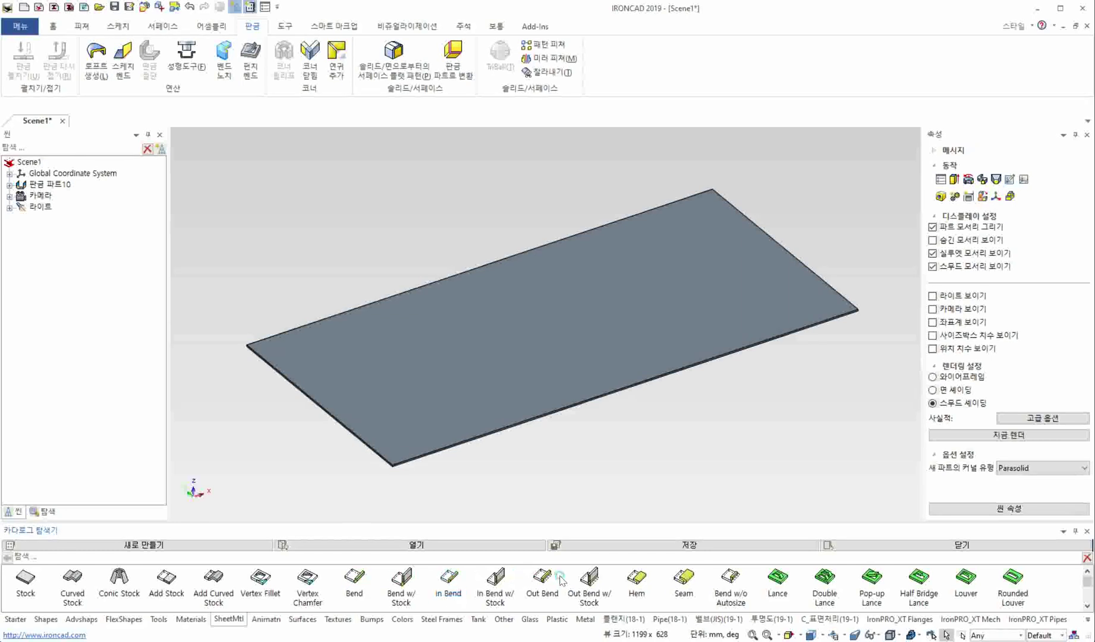
pyautogui.click(357, 582)
pyautogui.moveTo(404, 490); pyautogui.dragTo(501, 474)
pyautogui.moveTo(448, 581); pyautogui.dragTo(447, 458)
pyautogui.moveTo(499, 527); pyautogui.dragTo(542, 582)
pyautogui.moveTo(443, 465); pyautogui.dragTo(542, 364)
pyautogui.moveTo(543, 368); pyautogui.dragTo(455, 278)
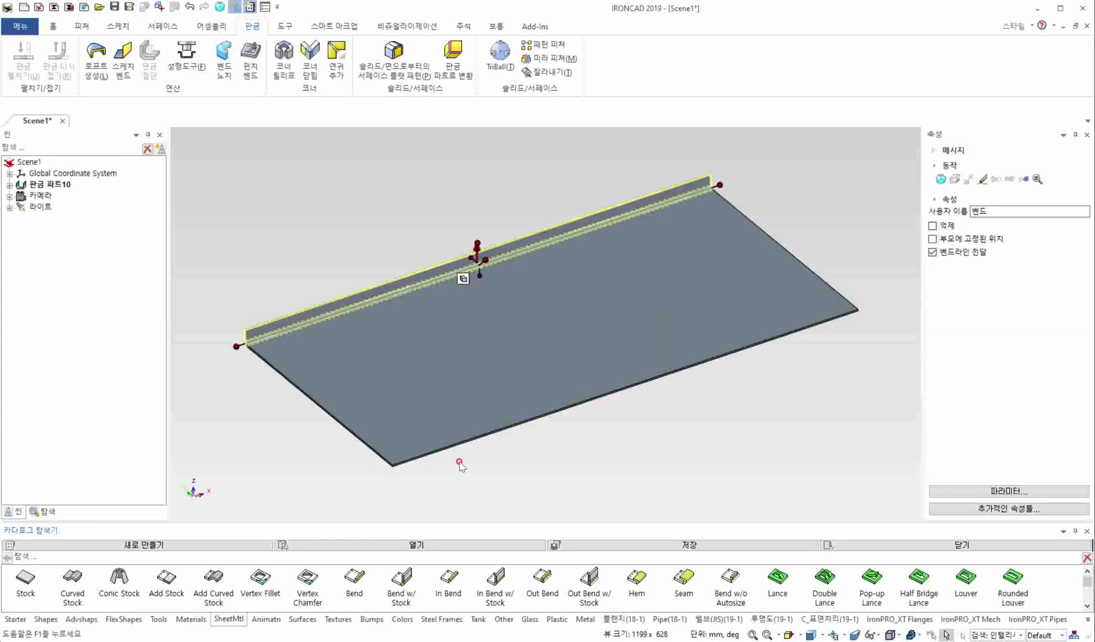
# Flip the rear edge's bend to fold downward and reverse it back upward.
pyautogui.scroll(3, 501, 271)
pyautogui.scroll(1, 501, 271)
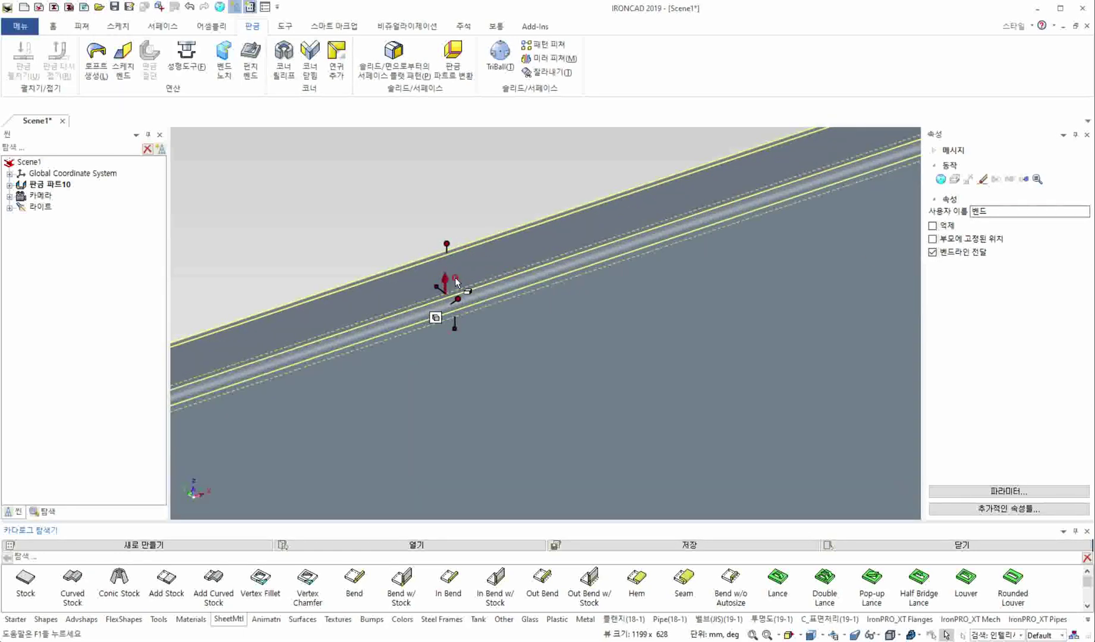
pyautogui.moveTo(446, 284); pyautogui.dragTo(448, 336)
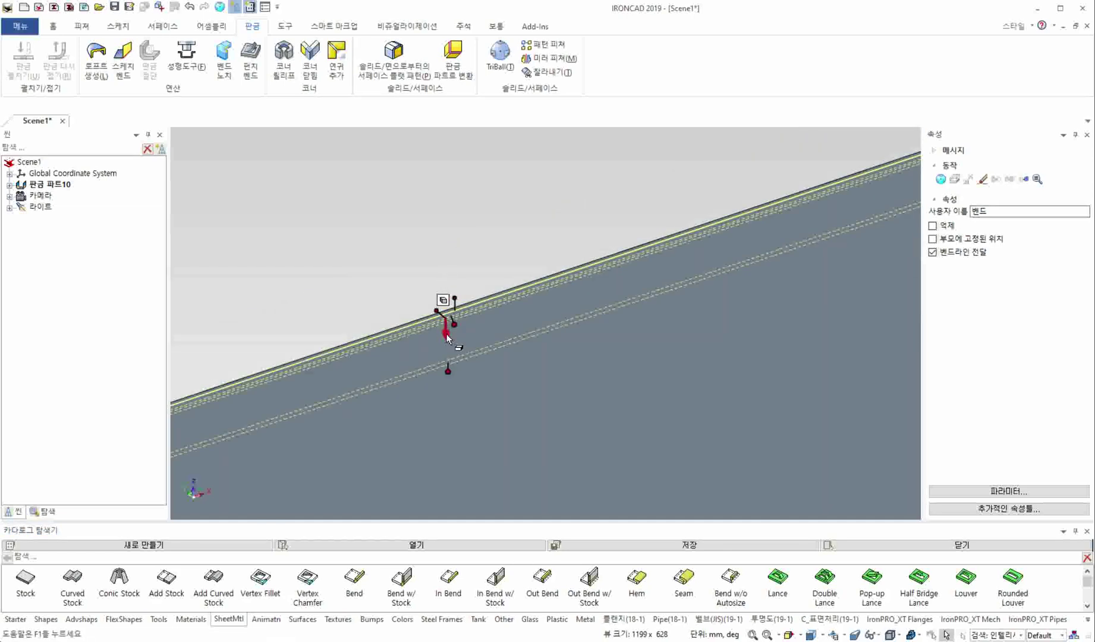
pyautogui.click(500, 394)
pyautogui.moveTo(499, 394); pyautogui.dragTo(450, 438, button='middle')
pyautogui.click(431, 449)
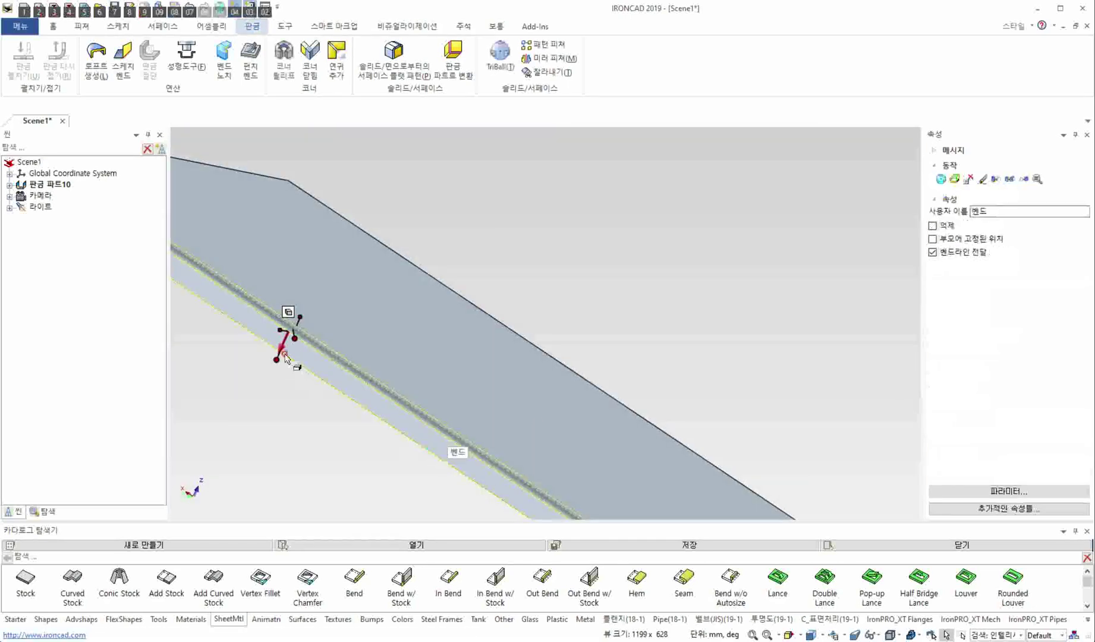
pyautogui.moveTo(286, 357); pyautogui.dragTo(392, 374, button='middle')
pyautogui.moveTo(536, 442); pyautogui.dragTo(362, 409, button='middle')
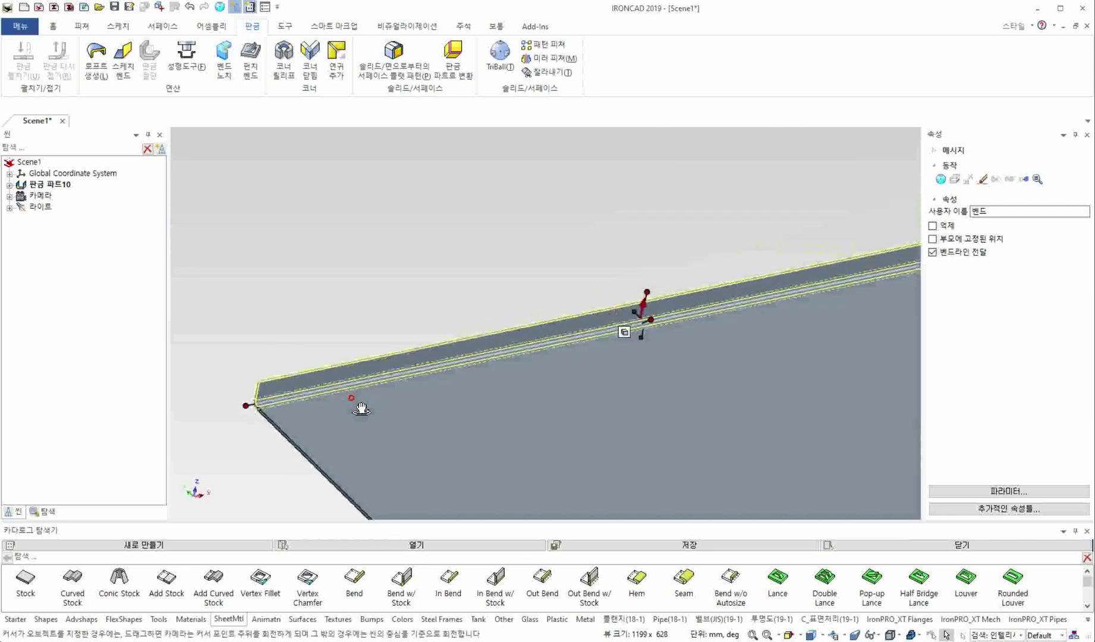
pyautogui.moveTo(453, 402); pyautogui.dragTo(495, 264, button='middle')
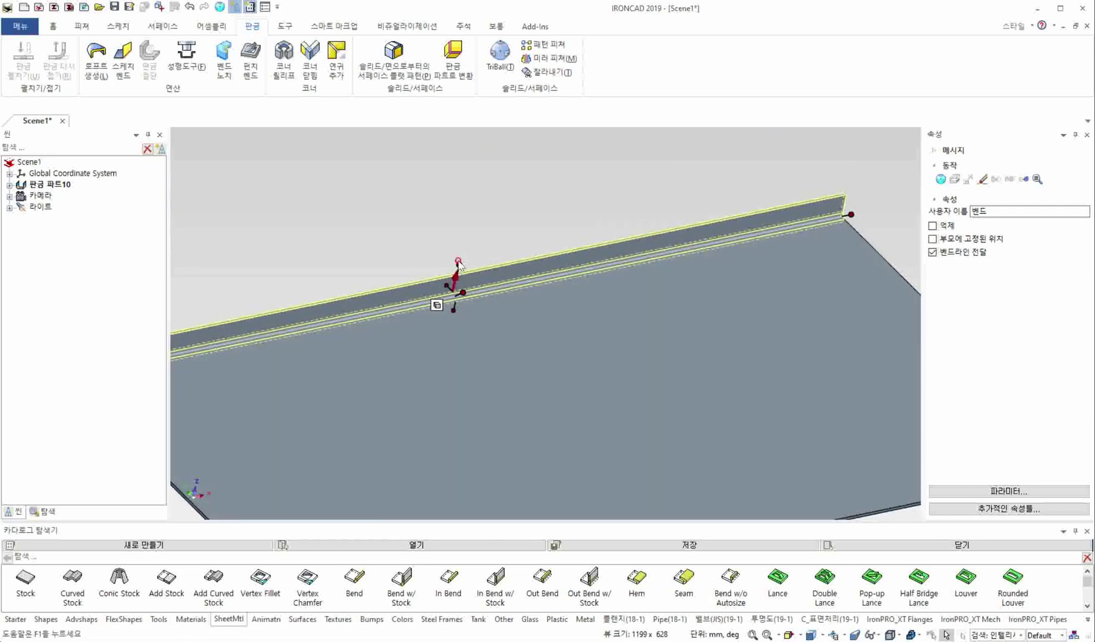
# Lengthen the upright flange on the sheet's rear long edge by editing its second bend stock length.
pyautogui.moveTo(732, 386); pyautogui.dragTo(664, 319, button='middle')
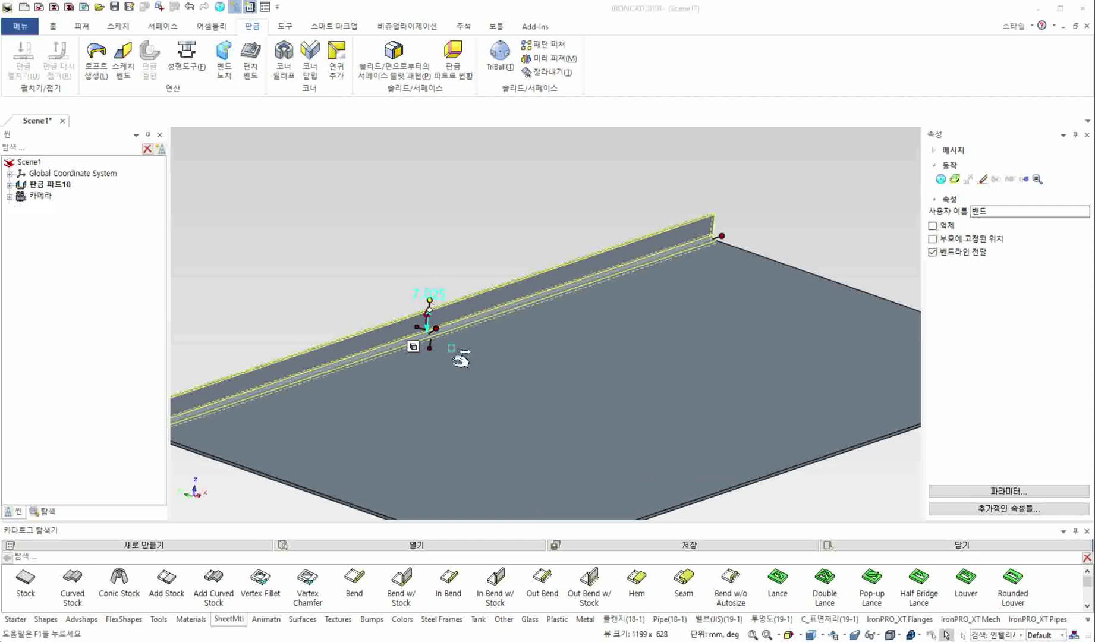
pyautogui.click(437, 299)
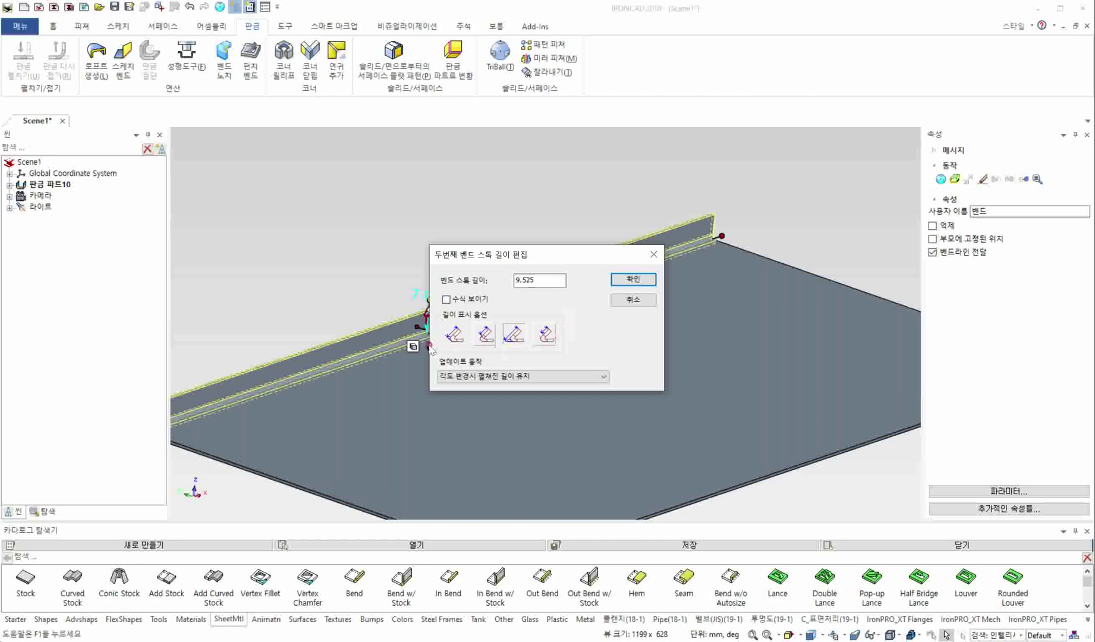
pyautogui.click(547, 337)
pyautogui.click(514, 337)
pyautogui.click(520, 345)
pyautogui.write('2')
pyautogui.press('Return')
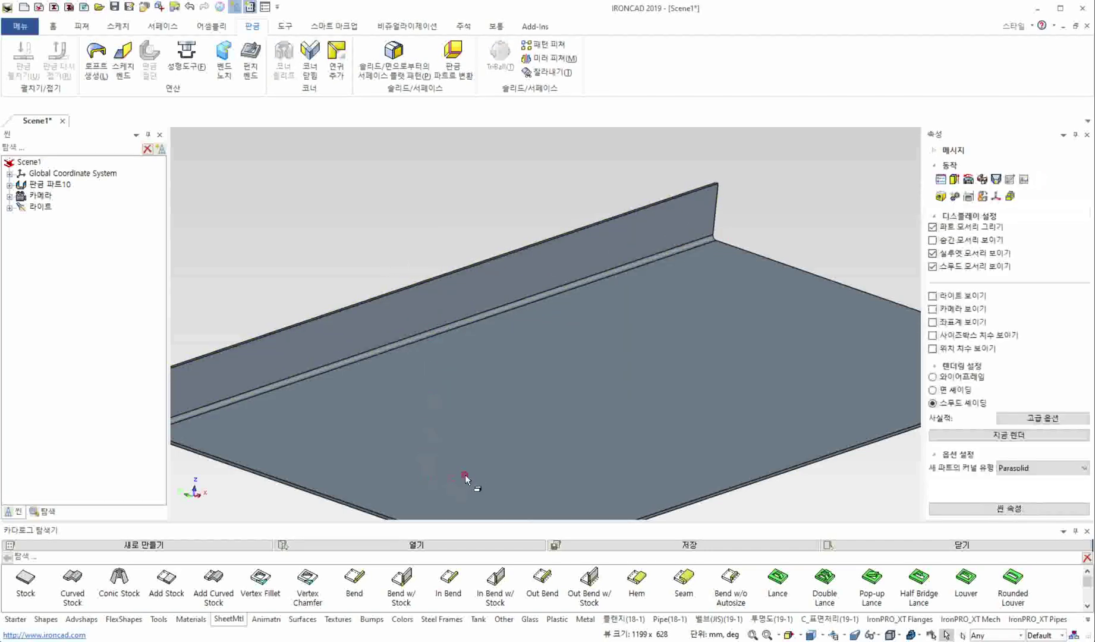
# Add a catalog Bend along the sheet's near short edge and try the Outside Sharp length option without applying it.
pyautogui.moveTo(472, 482); pyautogui.dragTo(479, 381, button='middle')
pyautogui.moveTo(358, 585); pyautogui.dragTo(339, 356)
pyautogui.click(338, 357)
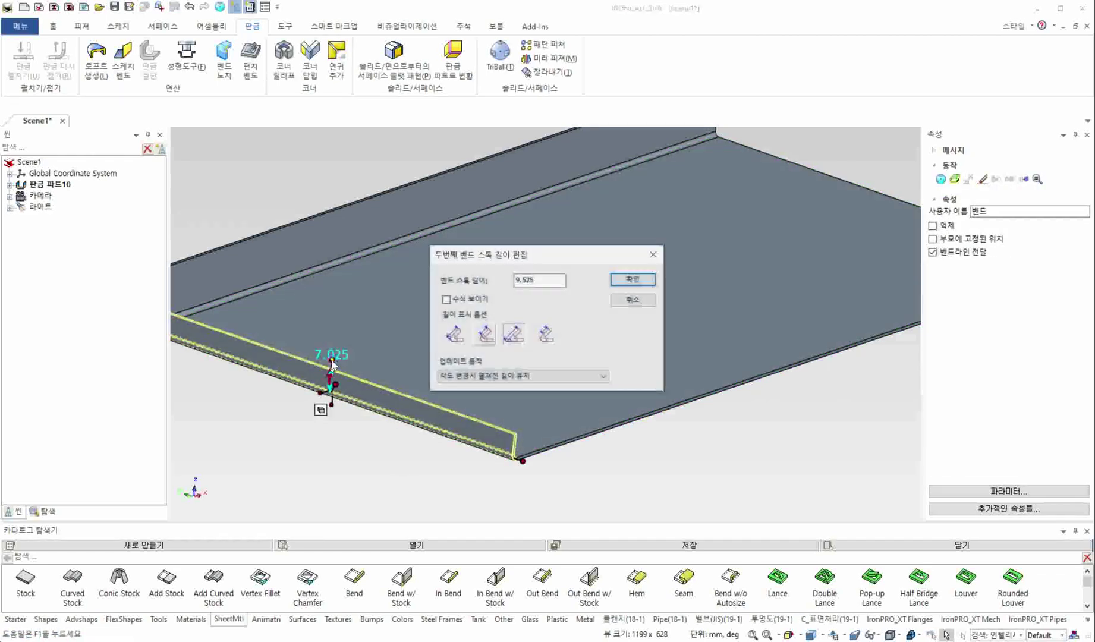
pyautogui.doubleClick(536, 279)
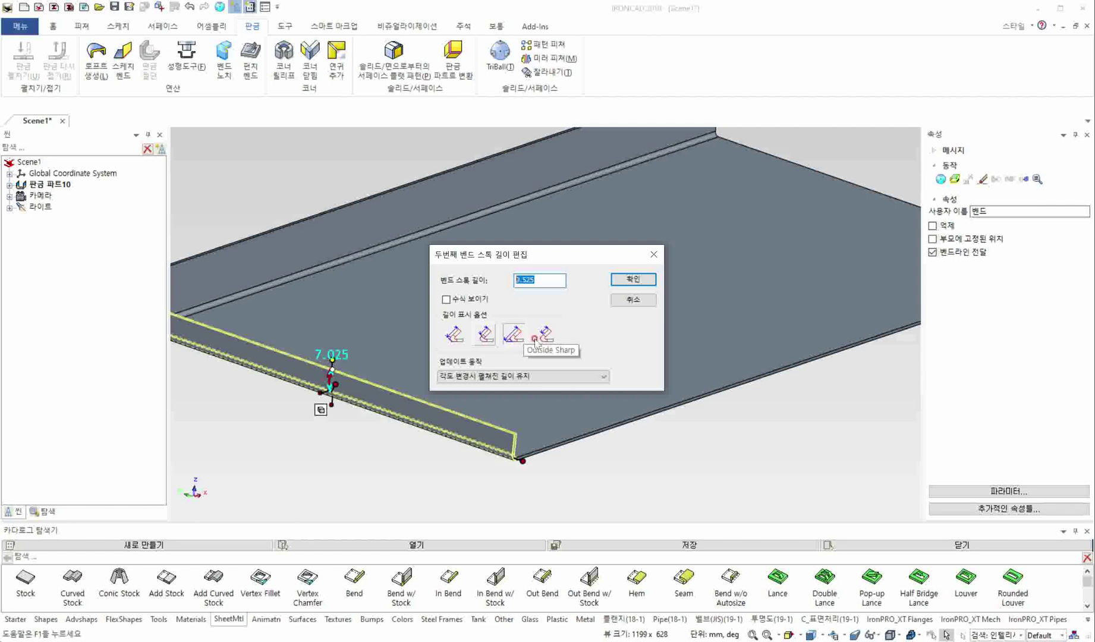
pyautogui.press('Tab')
pyautogui.press('Tab')
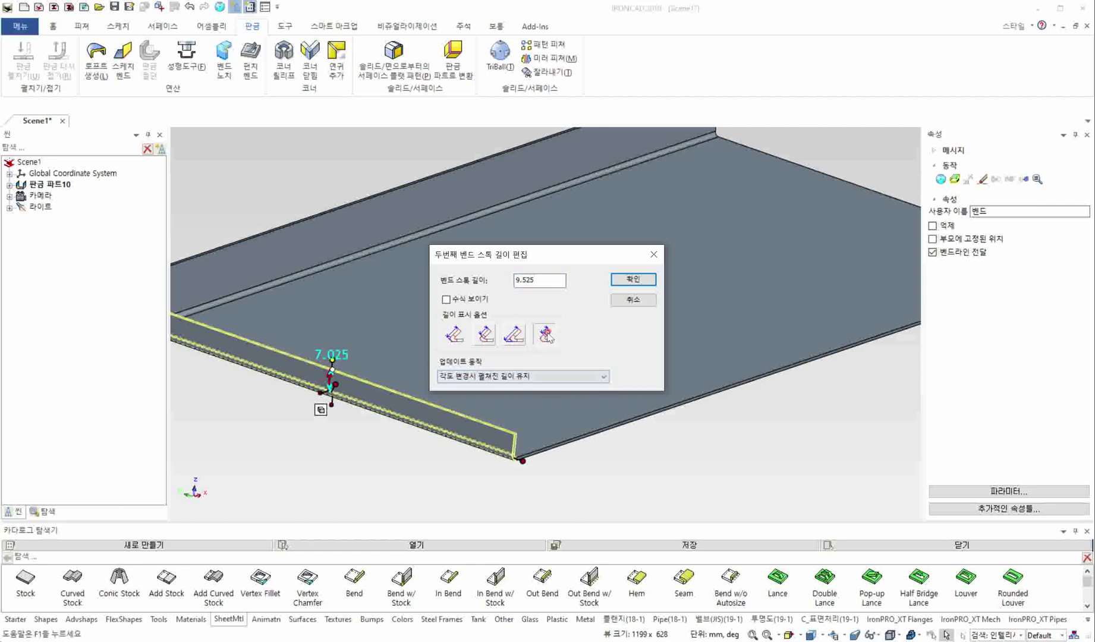
pyautogui.click(546, 335)
pyautogui.click(634, 300)
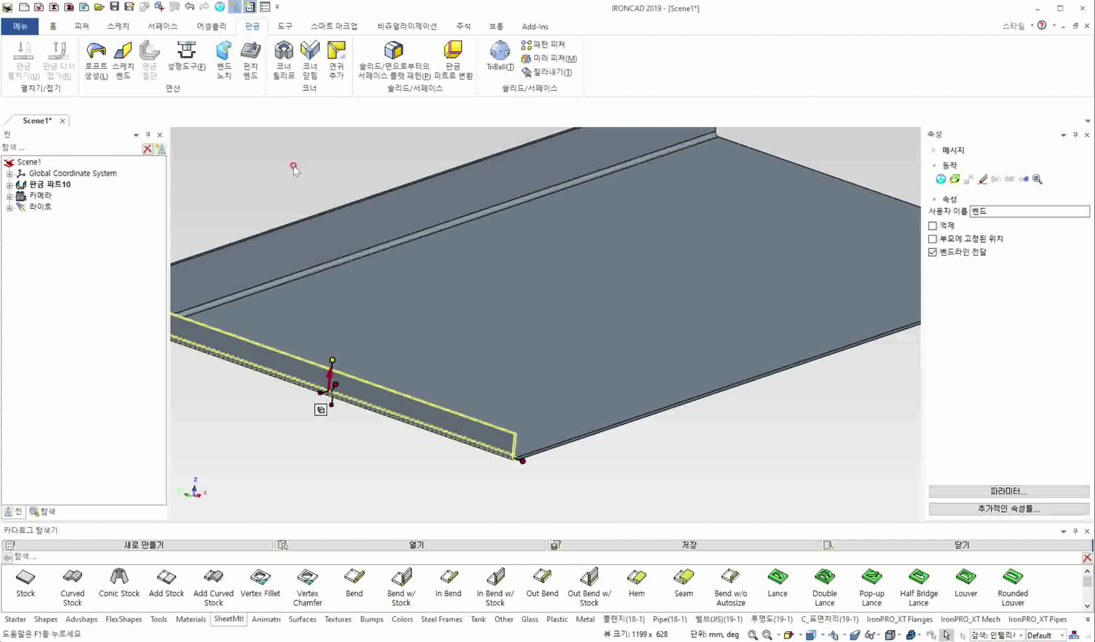
# Try Flange as the default length display type for second bend legs in the sheet metal options, and restore Outer Sharp.
pyautogui.click(264, 7)
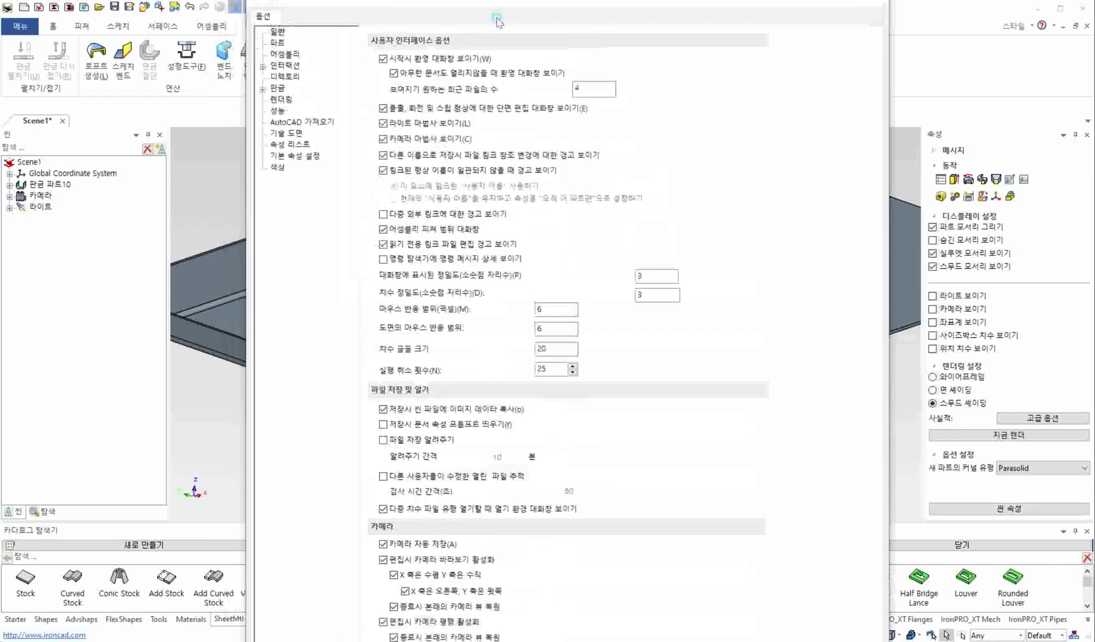
pyautogui.click(281, 131)
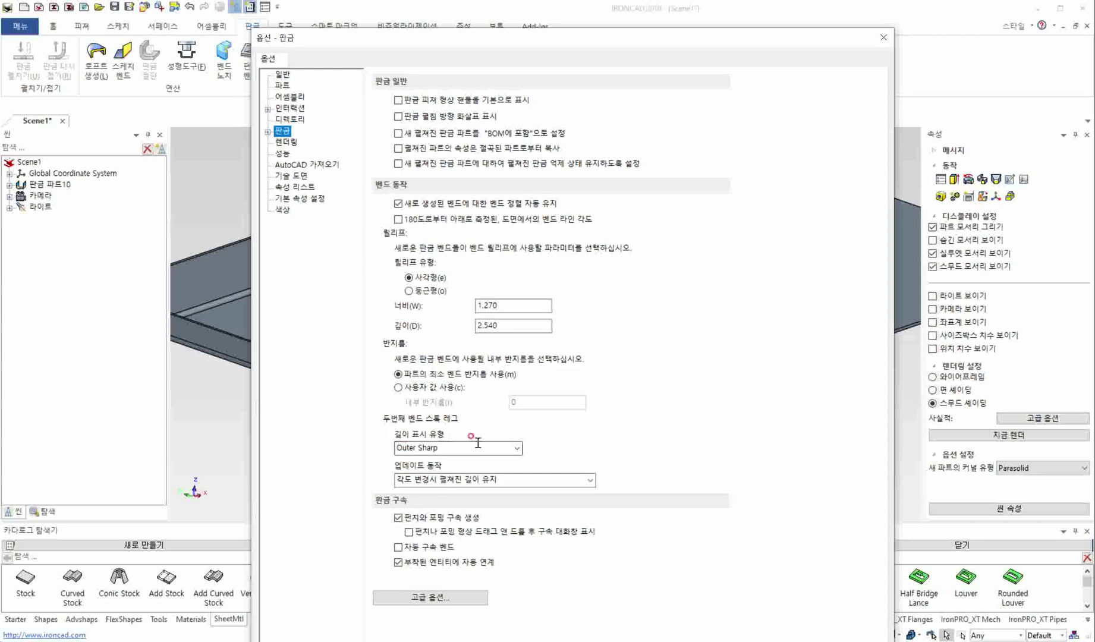
pyautogui.click(515, 447)
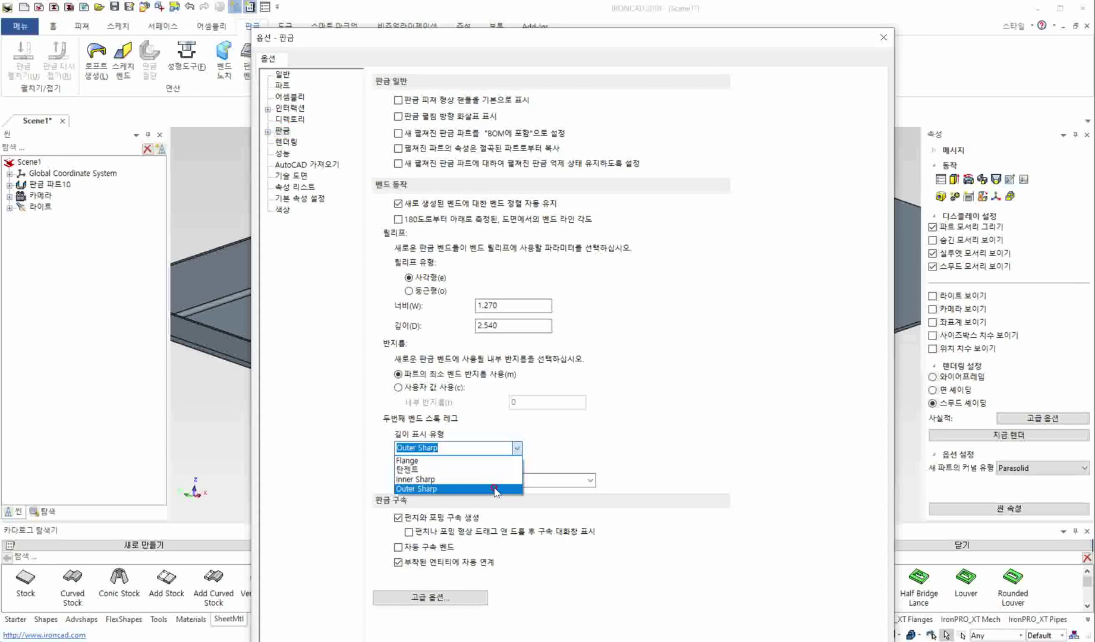
pyautogui.click(492, 460)
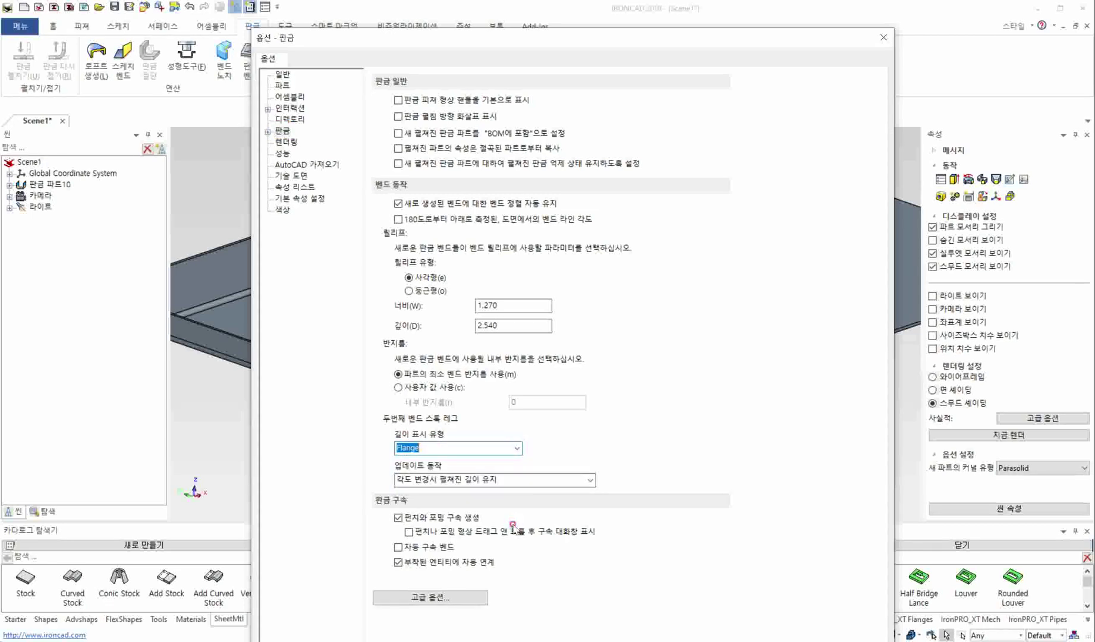
pyautogui.click(511, 451)
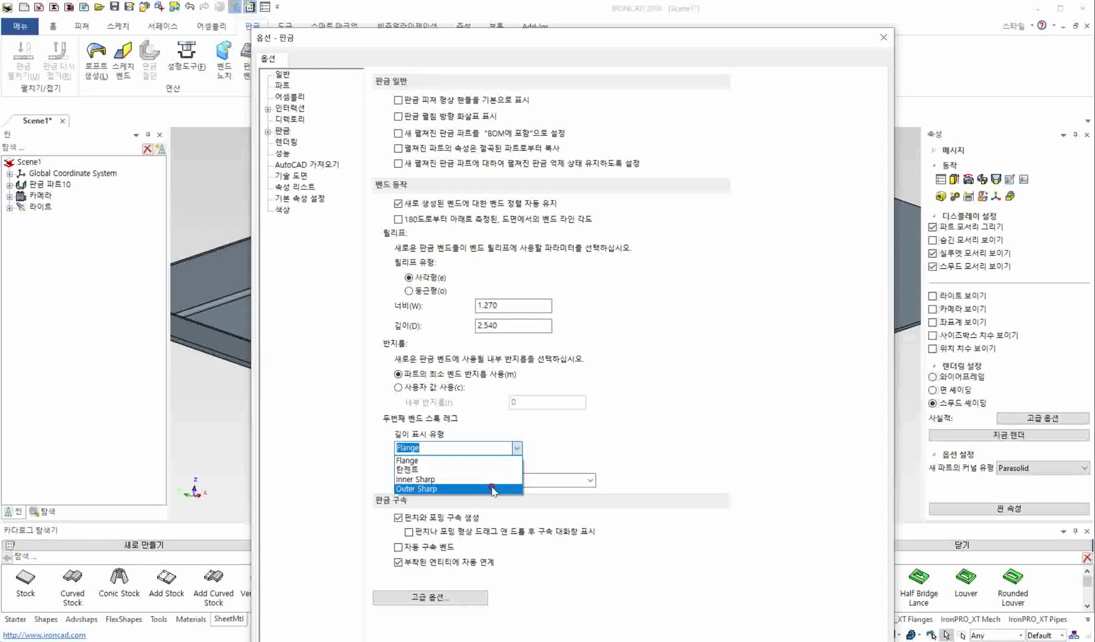
pyautogui.click(492, 488)
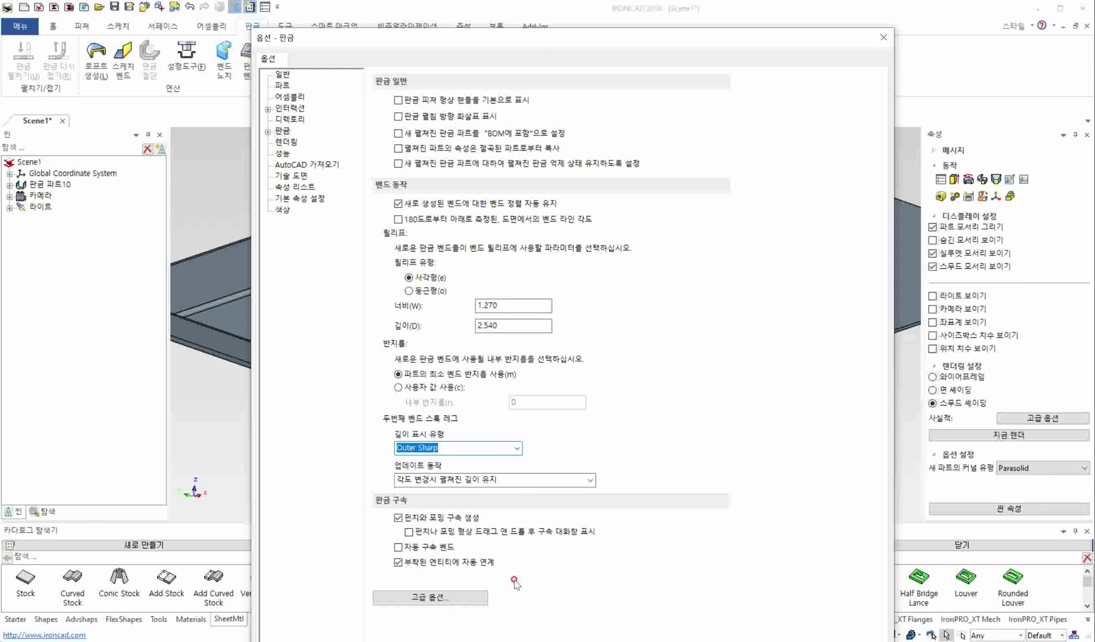
pyautogui.scroll(-5, 590, 437)
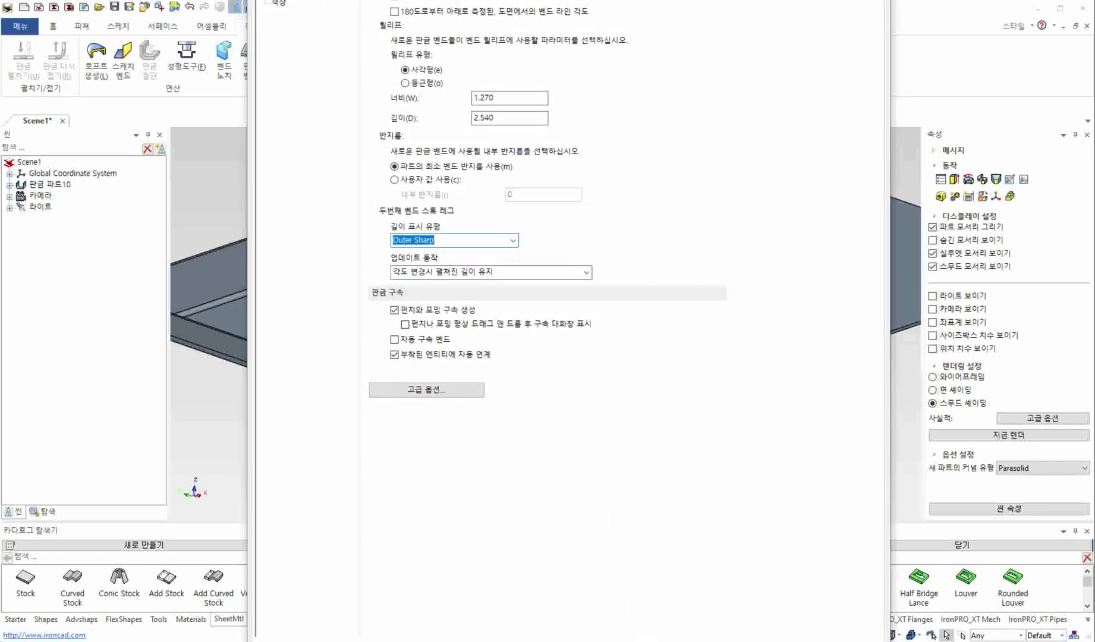
pyautogui.press('Return')
# Extend the short-edge bend up to the height of the rear flange, and delete that bend.
pyautogui.click(344, 377)
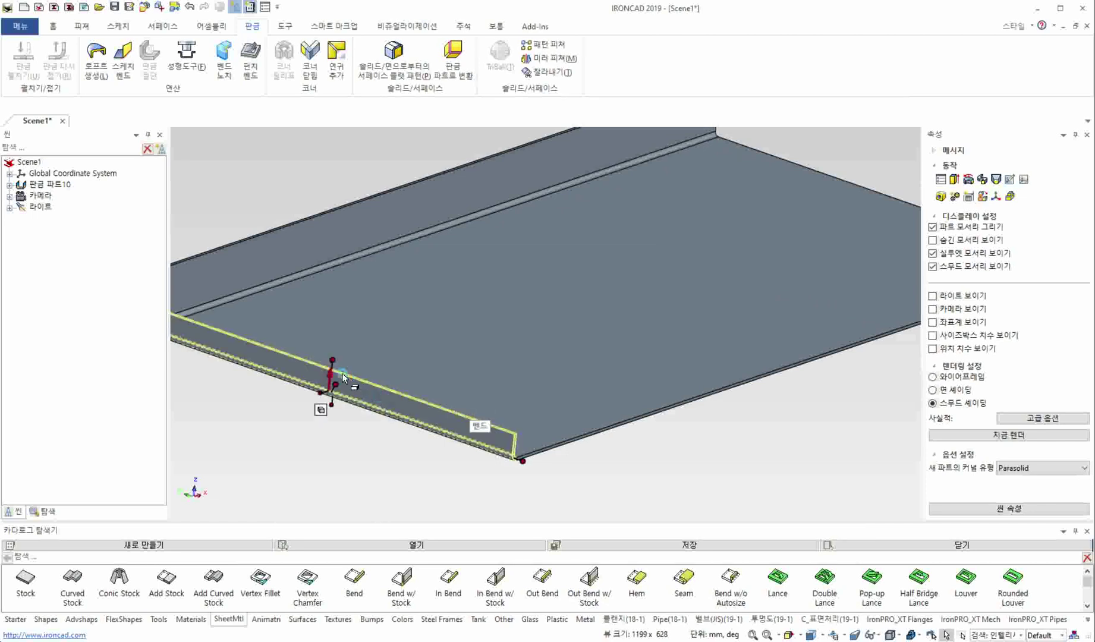
pyautogui.moveTo(333, 361); pyautogui.dragTo(325, 210)
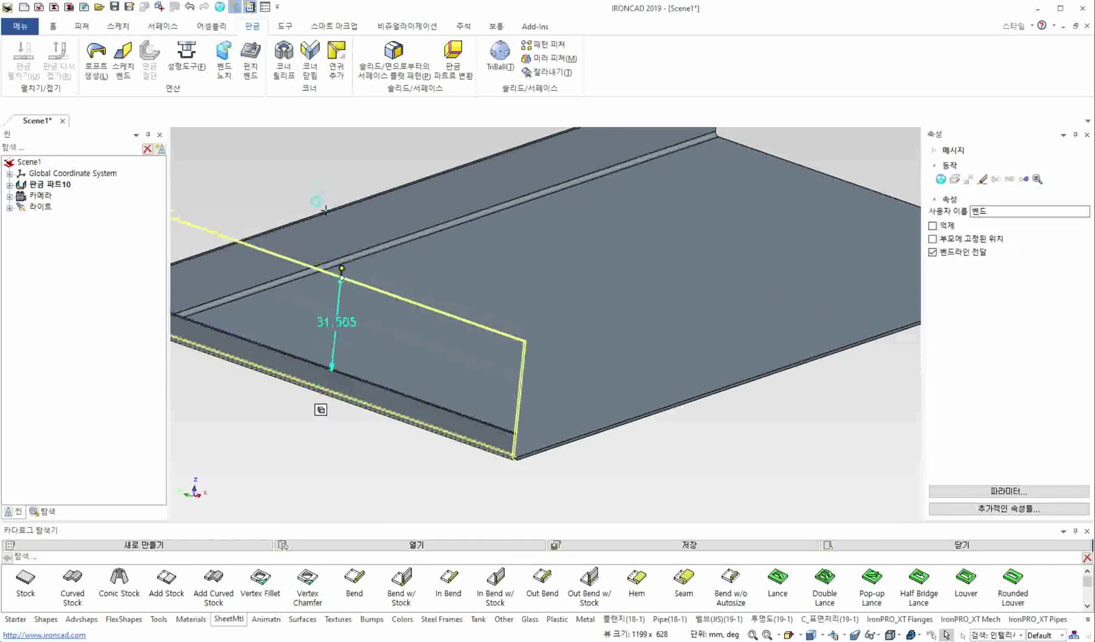
pyautogui.click(359, 457)
pyautogui.moveTo(673, 368); pyautogui.dragTo(724, 361, button='middle')
pyautogui.click(483, 393)
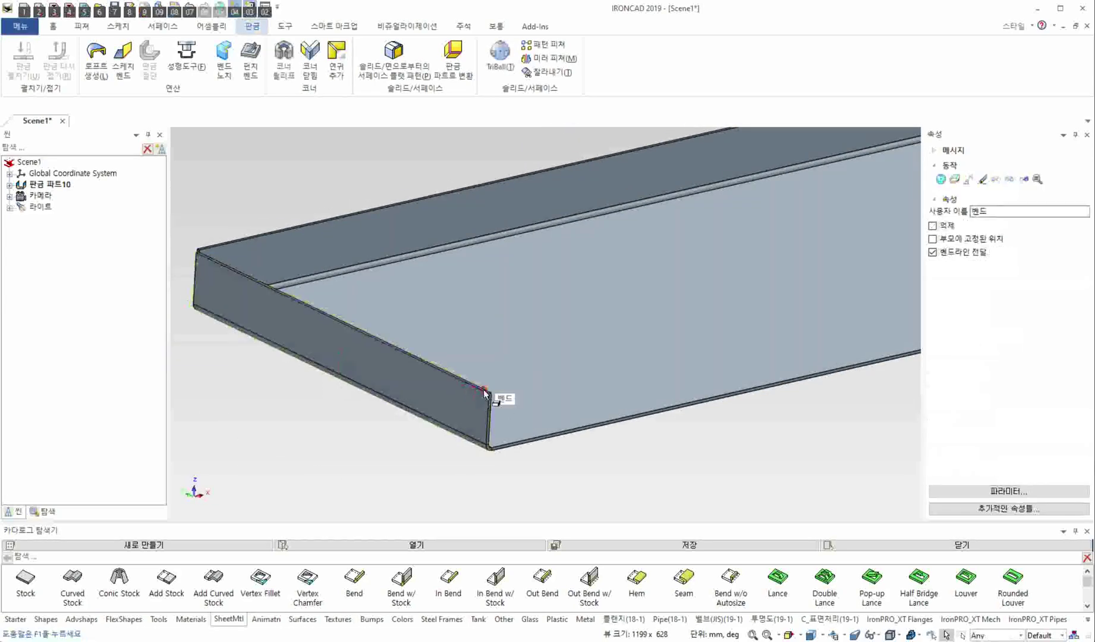
pyautogui.press('Delete')
# Add an Out Bend along the rear flange's upper edge, folding inward over the sheet, with a bend stock length of 25 mm.
pyautogui.moveTo(643, 445); pyautogui.dragTo(597, 461)
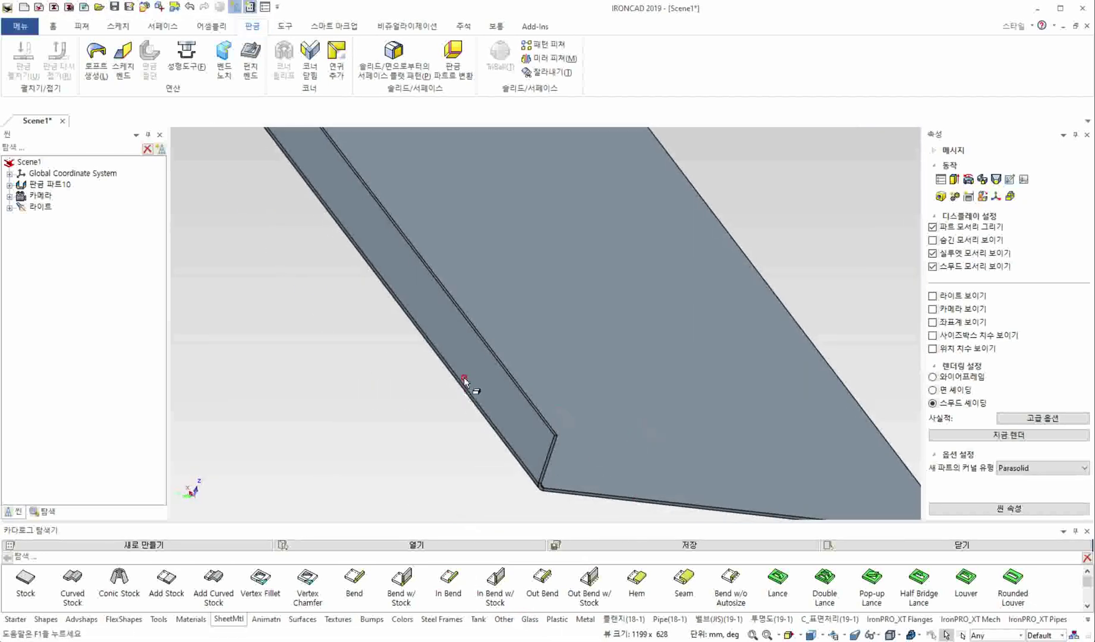
pyautogui.moveTo(631, 420); pyautogui.dragTo(410, 440, button='middle')
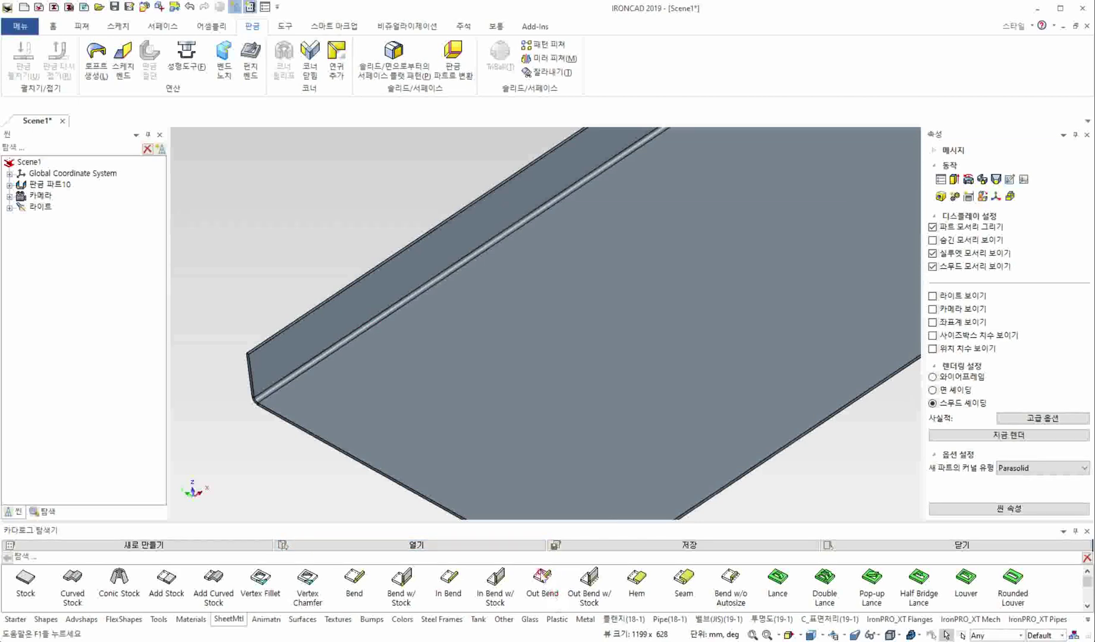
pyautogui.moveTo(542, 574); pyautogui.dragTo(379, 279)
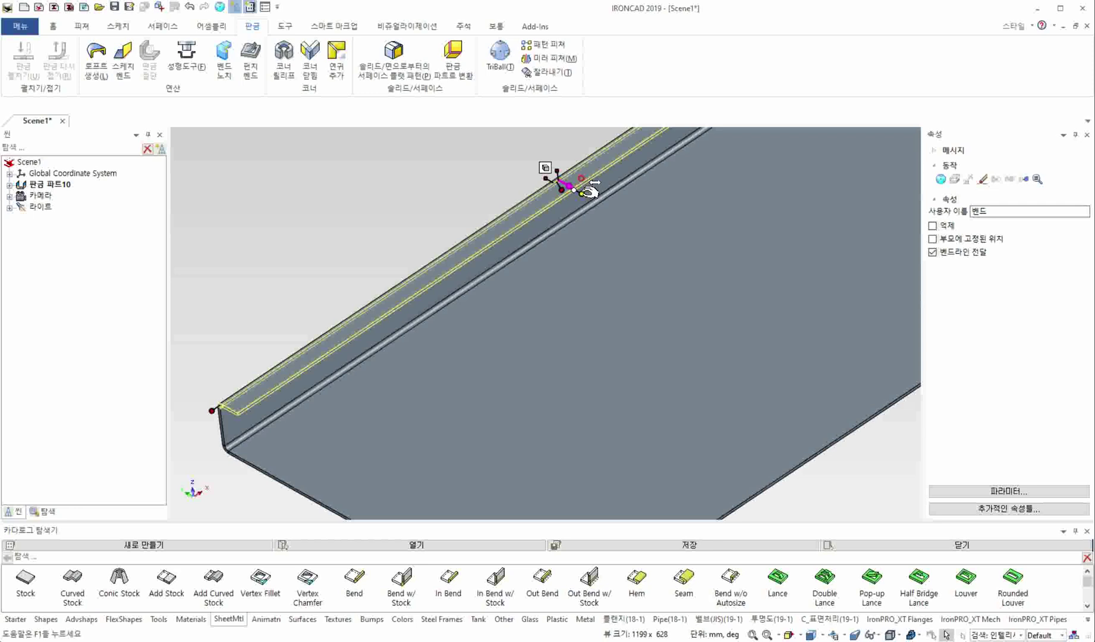
pyautogui.click(573, 202)
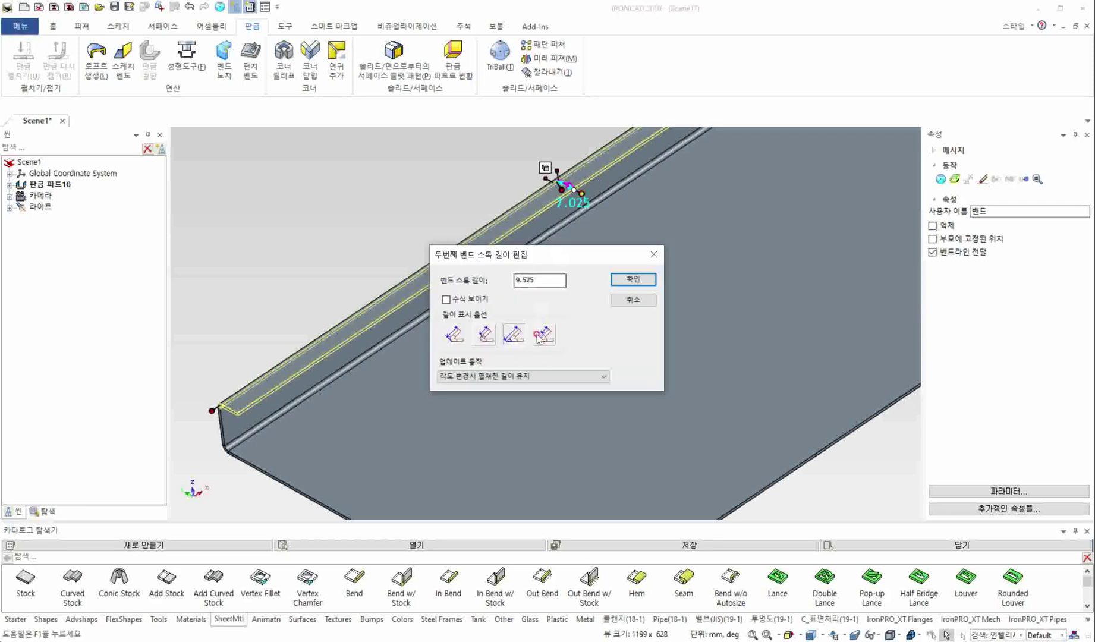
pyautogui.moveTo(516, 280); pyautogui.dragTo(561, 281)
pyautogui.write('25')
pyautogui.click(634, 279)
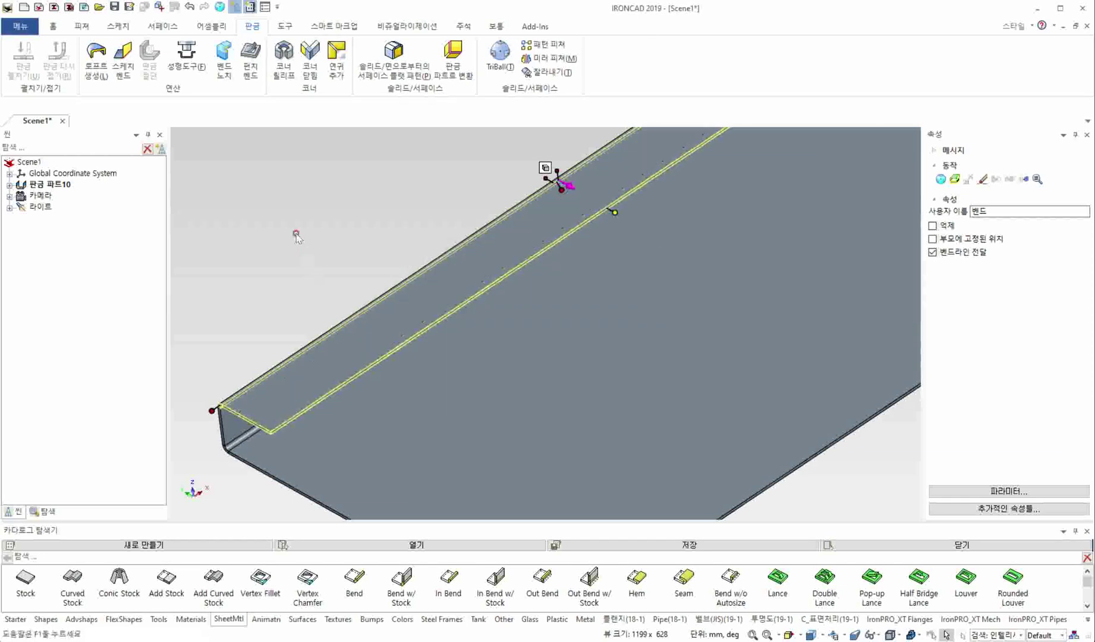
# Start a miter flange and select the upright bend and the inward bend on the rear edge as its bend shapes.
pyautogui.moveTo(542, 378)
pyautogui.mouseDown(button='middle')
pyautogui.moveTo(547, 407)
pyautogui.moveTo(660, 384)
pyautogui.moveTo(551, 385)
pyautogui.mouseUp(button='middle')
pyautogui.scroll(-3, 556, 384)
pyautogui.moveTo(636, 374); pyautogui.dragTo(464, 416, button='middle')
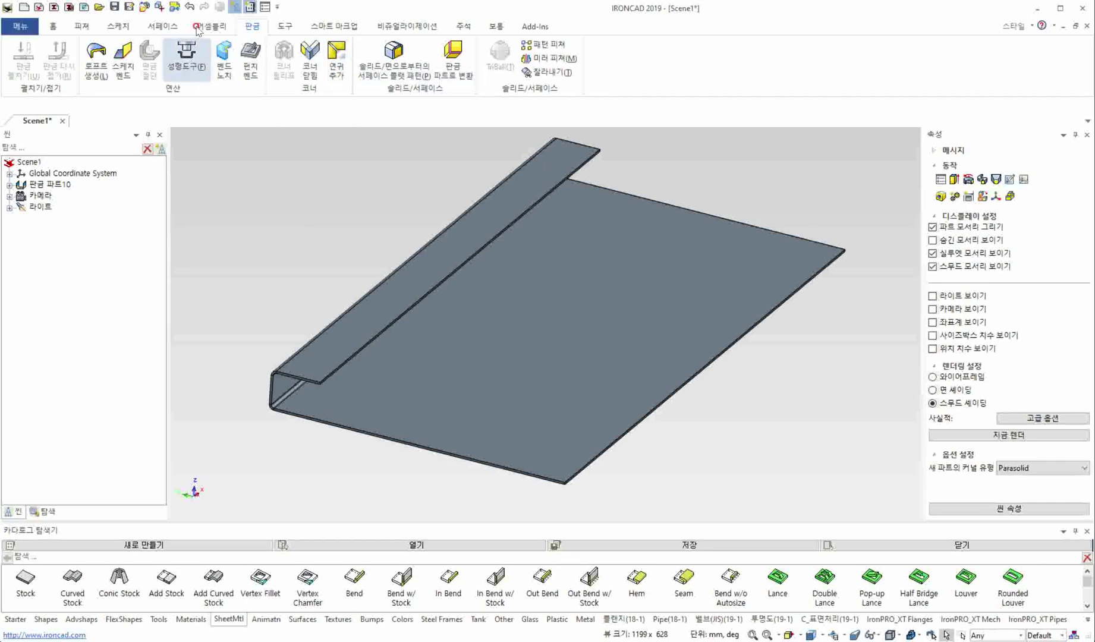
pyautogui.click(337, 67)
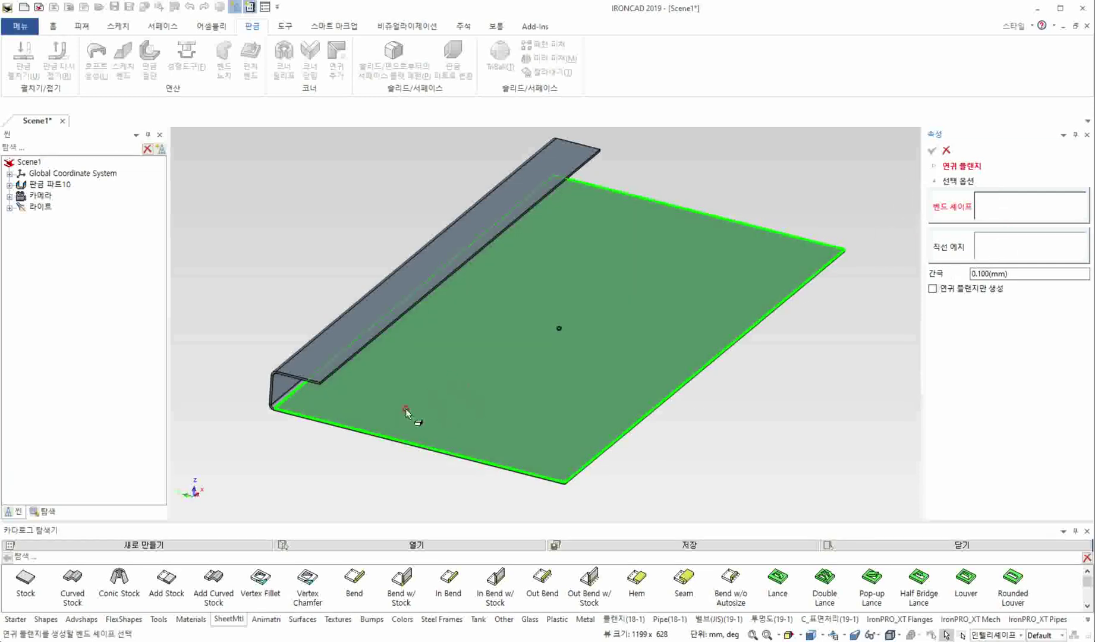
pyautogui.moveTo(406, 412); pyautogui.dragTo(332, 412, button='middle')
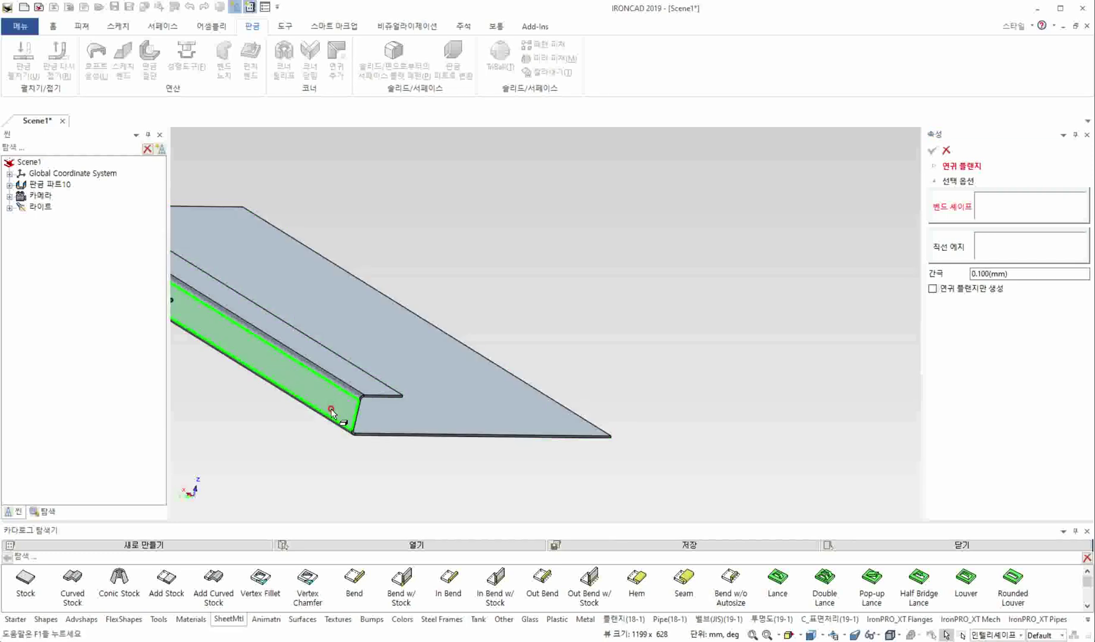
pyautogui.click(331, 411)
pyautogui.click(364, 380)
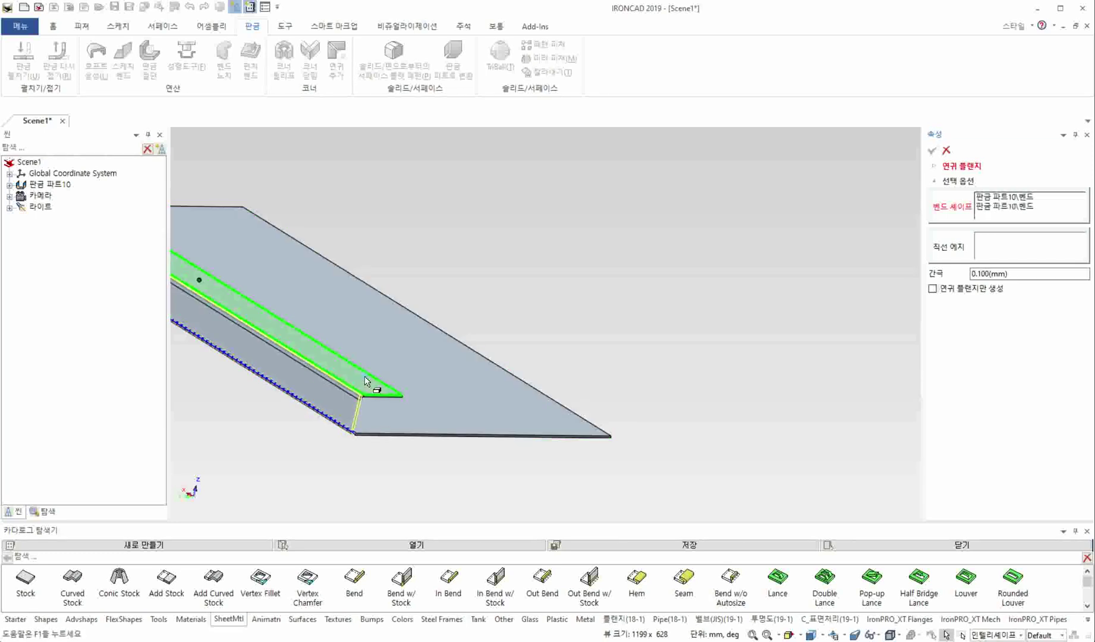
# Assign both short edges of the sheet as the miter flange's straight edges.
pyautogui.moveTo(341, 406)
pyautogui.mouseDown(button='middle')
pyautogui.moveTo(409, 411)
pyautogui.moveTo(352, 417)
pyautogui.mouseUp(button='middle')
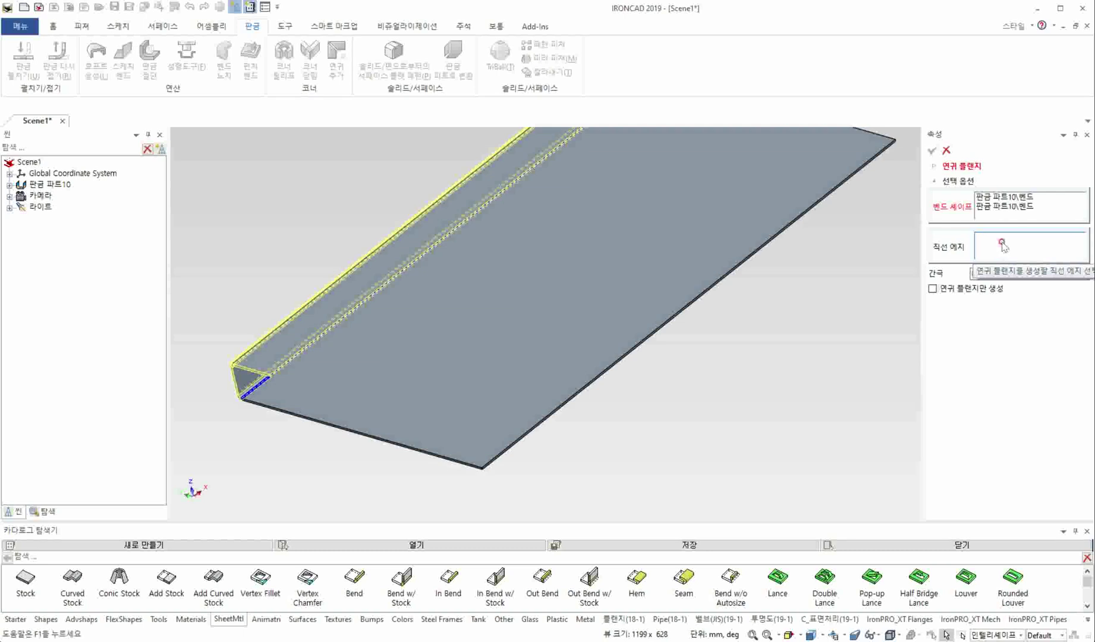
pyautogui.click(1002, 243)
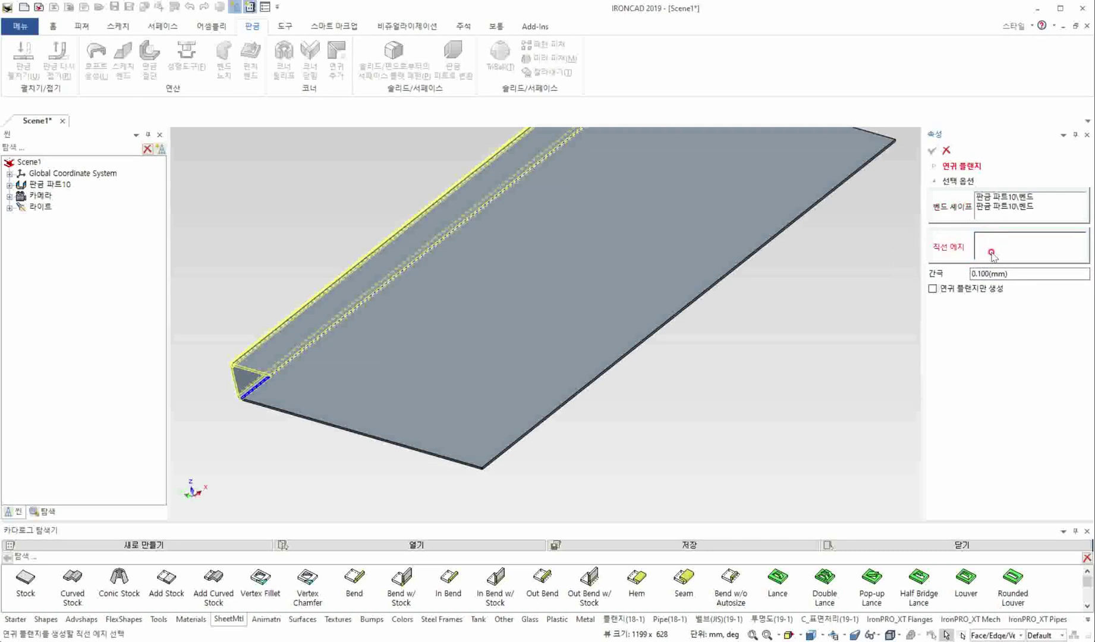
pyautogui.click(331, 426)
pyautogui.moveTo(587, 252); pyautogui.dragTo(419, 387, button='middle')
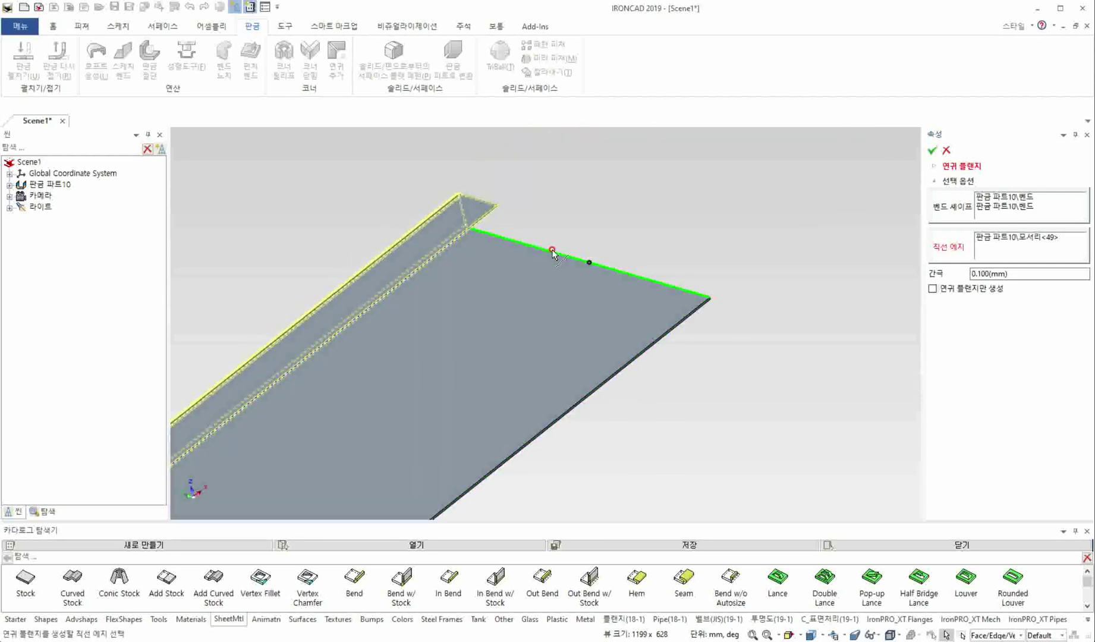
pyautogui.click(552, 252)
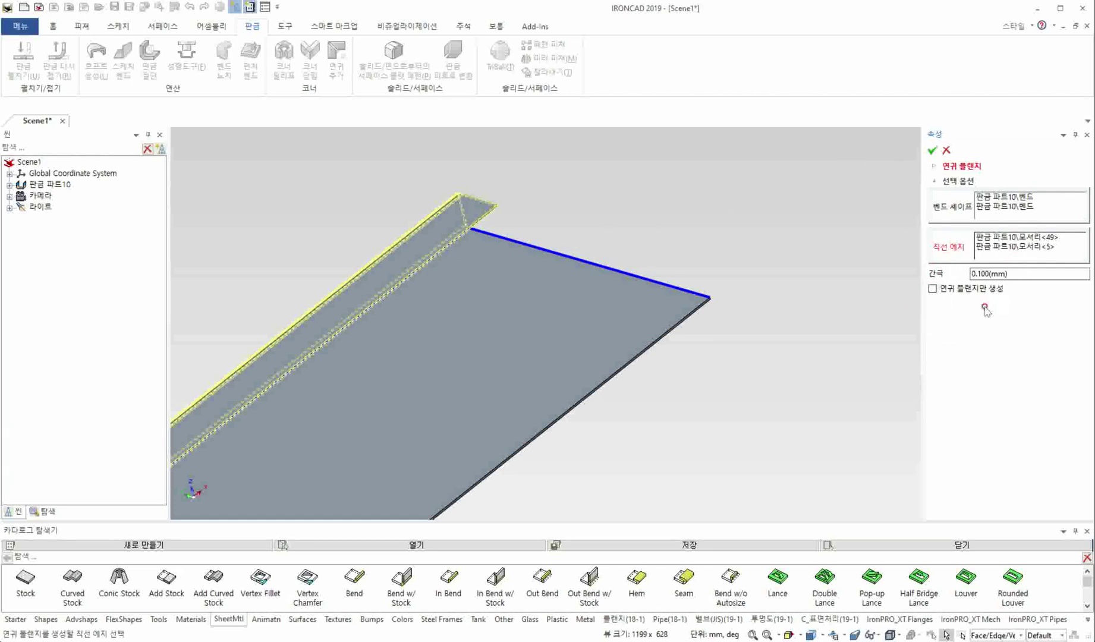
# Set the miter flange's gap to 0.5 mm and create the flange.
pyautogui.moveTo(470, 431); pyautogui.dragTo(875, 196, button='middle')
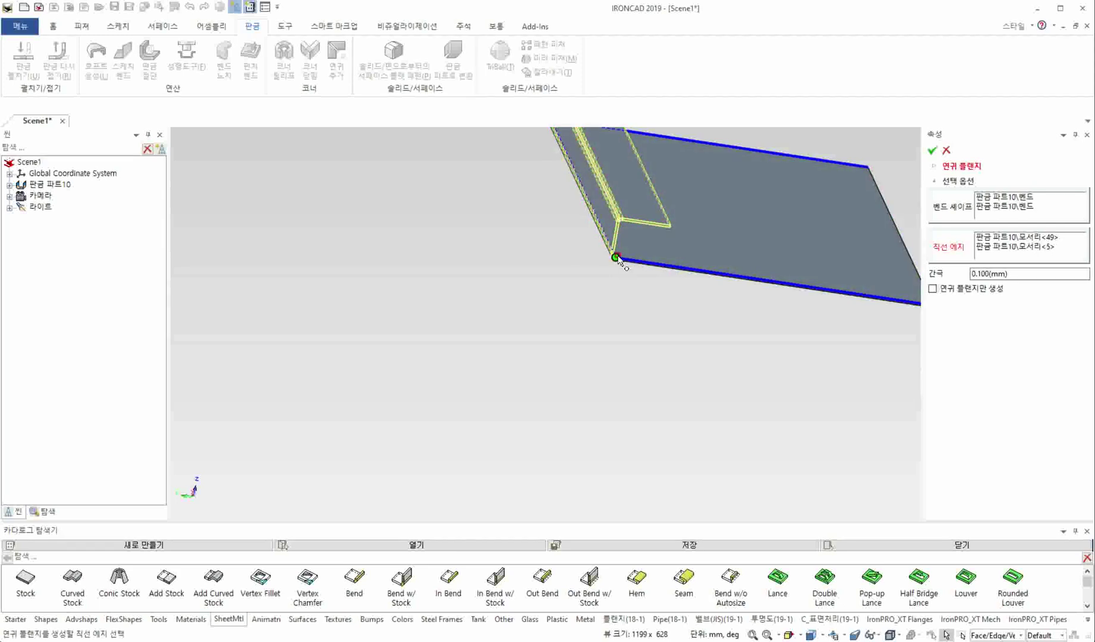
pyautogui.keyDown('shift'); pyautogui.moveTo(717, 240); pyautogui.dragTo(952, 310, button='middle'); pyautogui.keyUp('shift')
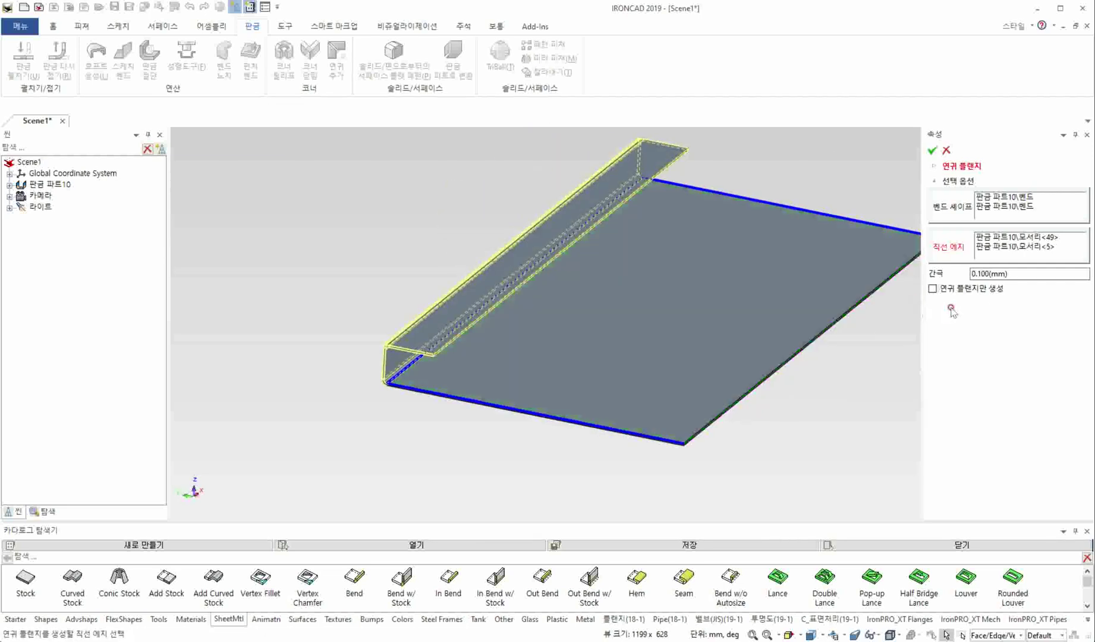
pyautogui.click(1022, 274)
pyautogui.write('0.5')
pyautogui.click(933, 150)
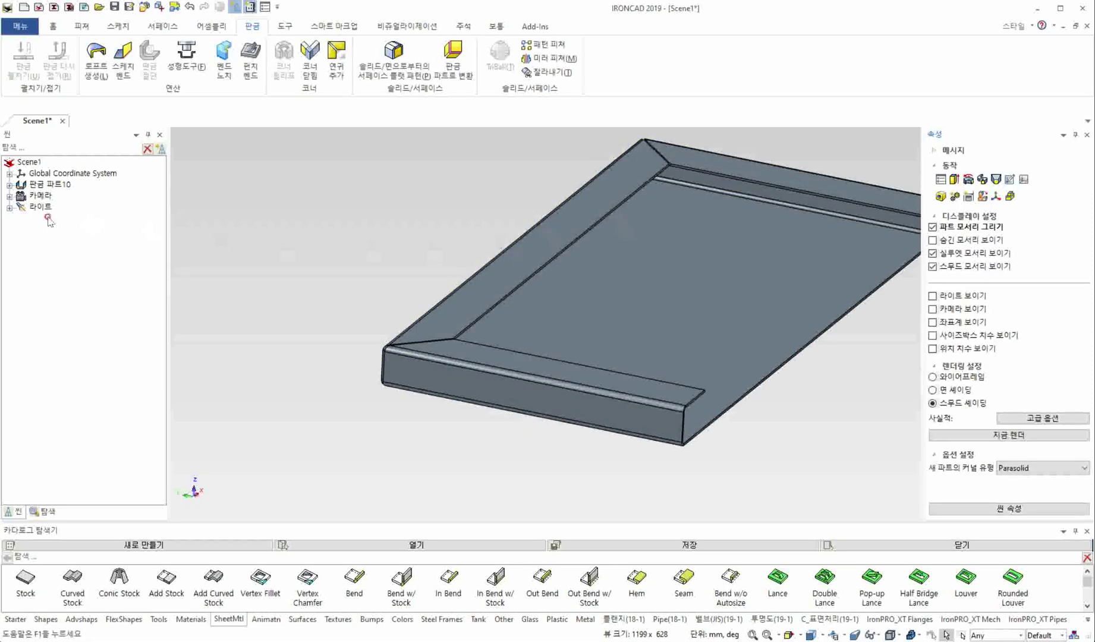
# Expand the sheet metal part and its miter flange in the scene tree to examine the bends they contain.
pyautogui.click(8, 185)
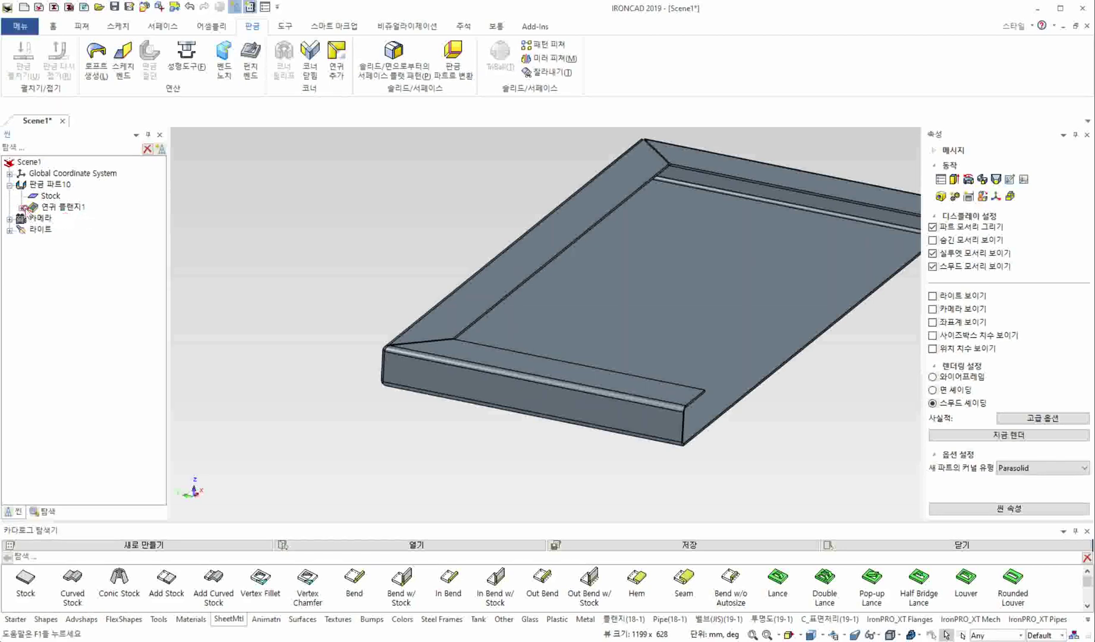
pyautogui.click(22, 207)
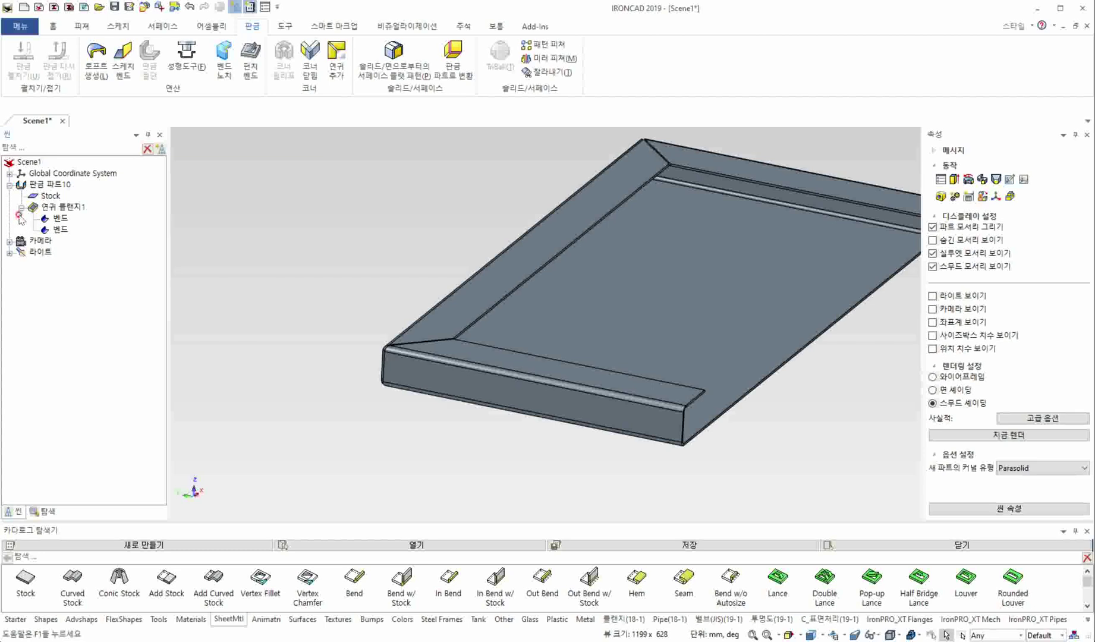
# Open the miter flange's feature options from the scene tree to review its bend shapes, straight edges and gap, and accept them.
pyautogui.click(21, 208)
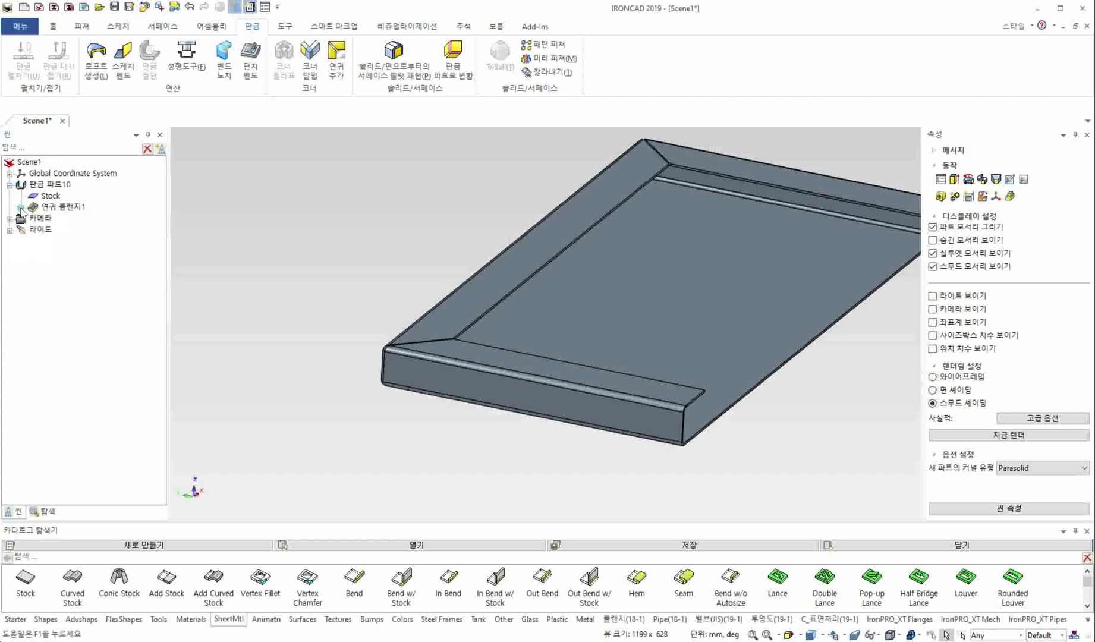
pyautogui.click(63, 207)
pyautogui.rightClick(65, 211)
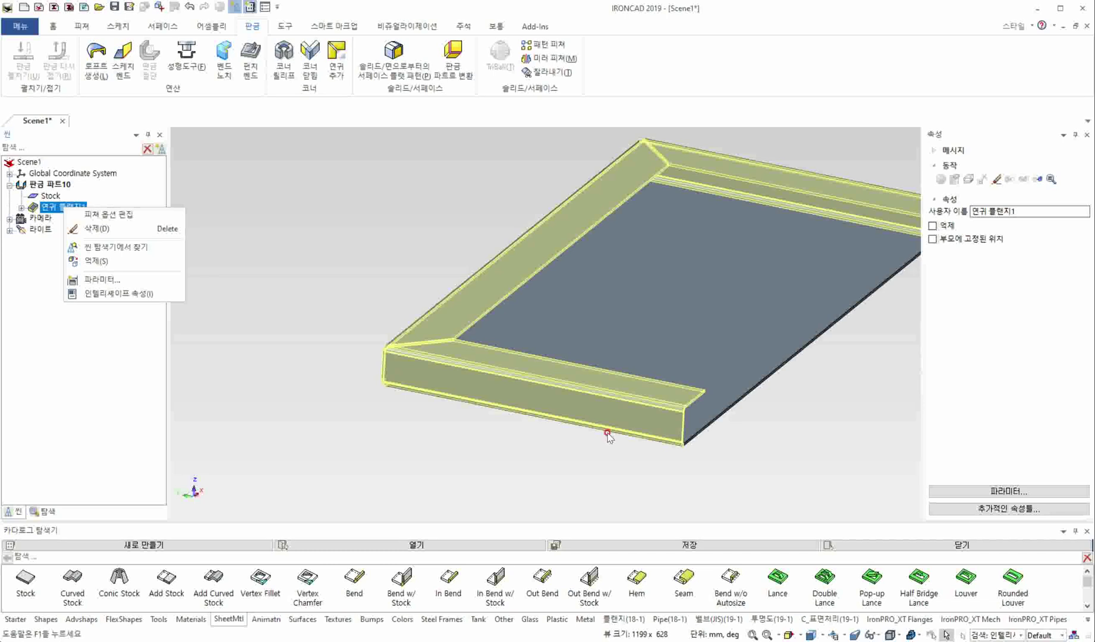
pyautogui.click(167, 266)
pyautogui.press('F2')
pyautogui.moveTo(723, 293); pyautogui.dragTo(579, 314)
pyautogui.moveTo(578, 314)
pyautogui.mouseDown(button='middle')
pyautogui.moveTo(570, 354)
pyautogui.moveTo(560, 306)
pyautogui.mouseUp(button='middle')
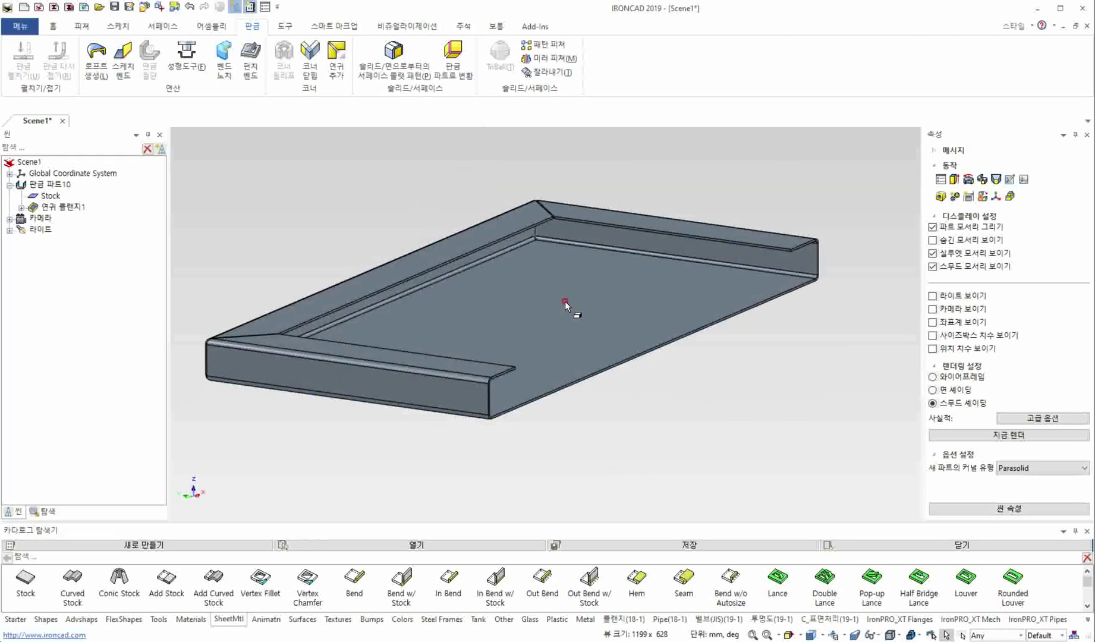
pyautogui.click(62, 207)
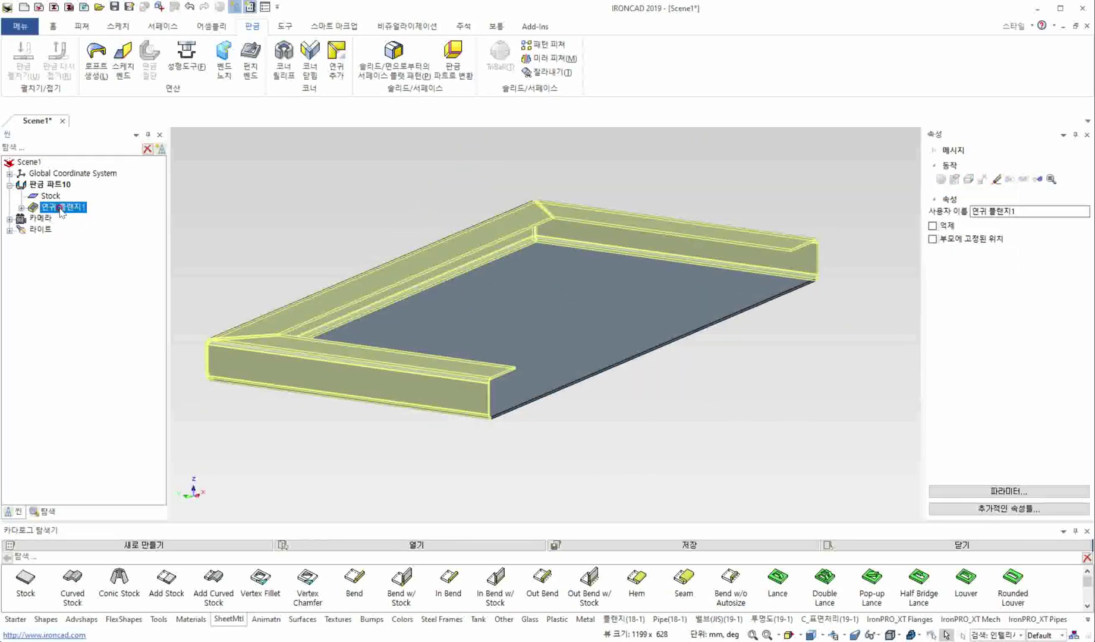
pyautogui.rightClick(62, 212)
pyautogui.click(107, 216)
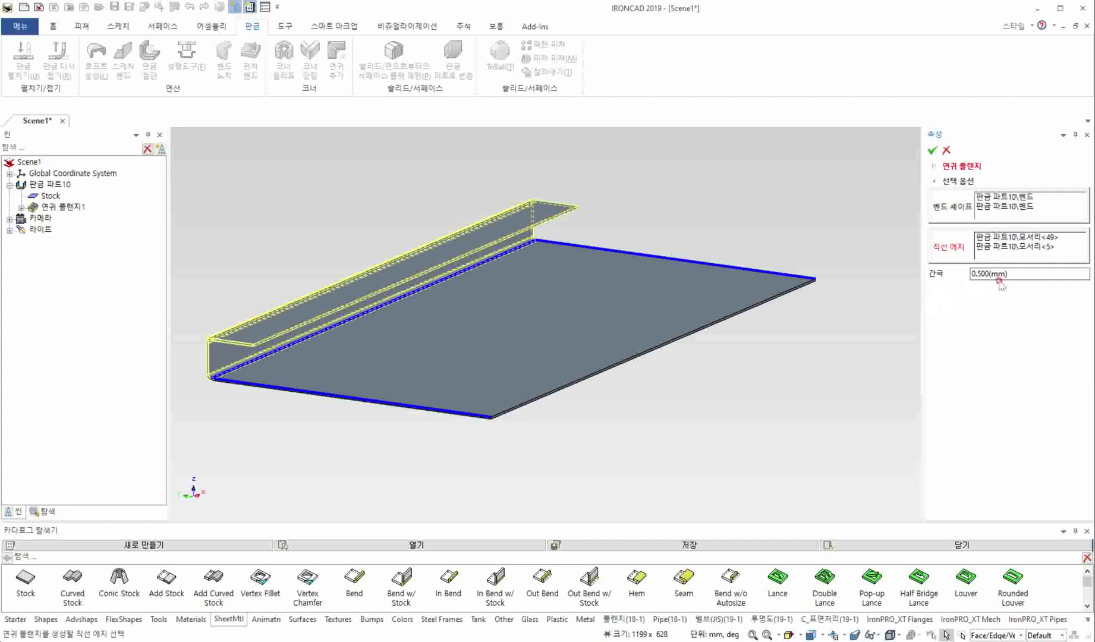
pyautogui.click(932, 151)
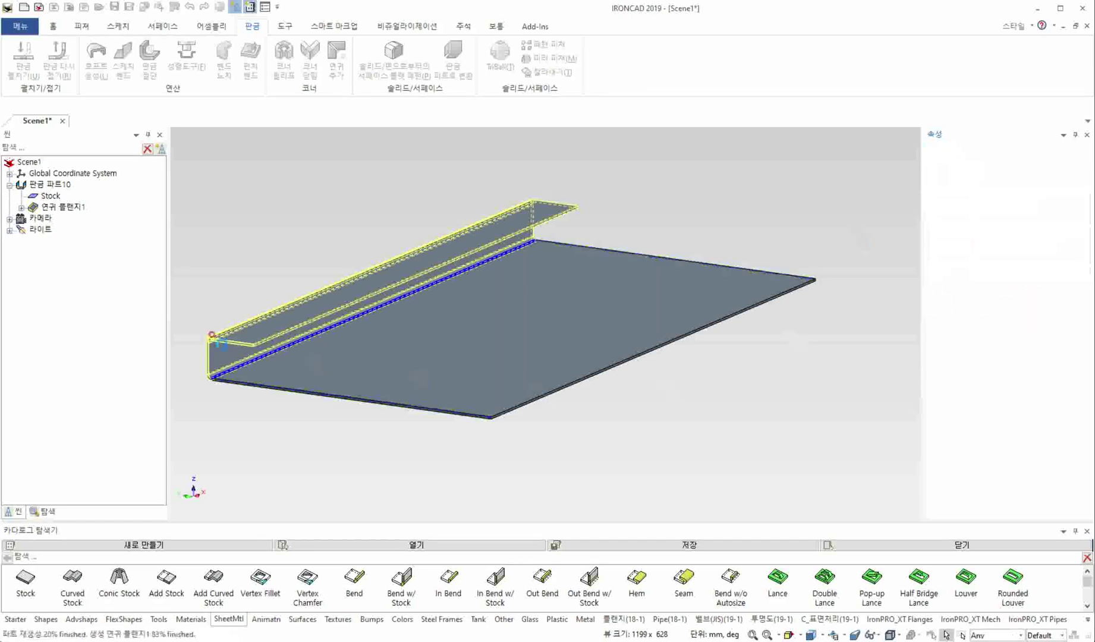
# Delete the miter flange from the sheet metal part, leaving only the two rear-edge bends.
pyautogui.moveTo(472, 344); pyautogui.dragTo(452, 277, button='middle')
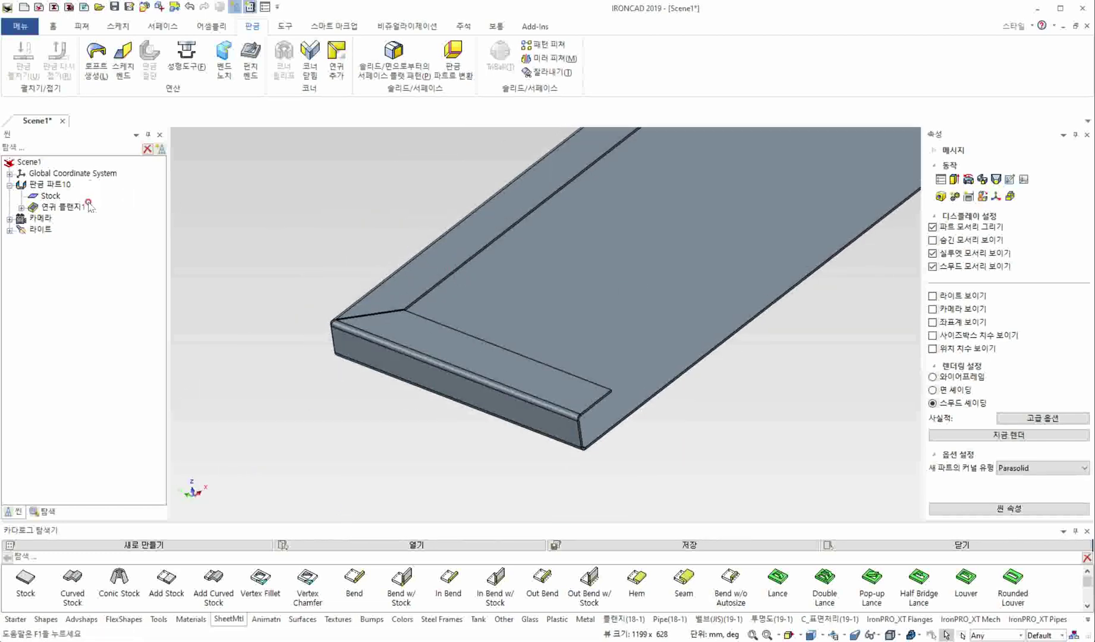
pyautogui.click(66, 207)
pyautogui.press('Delete')
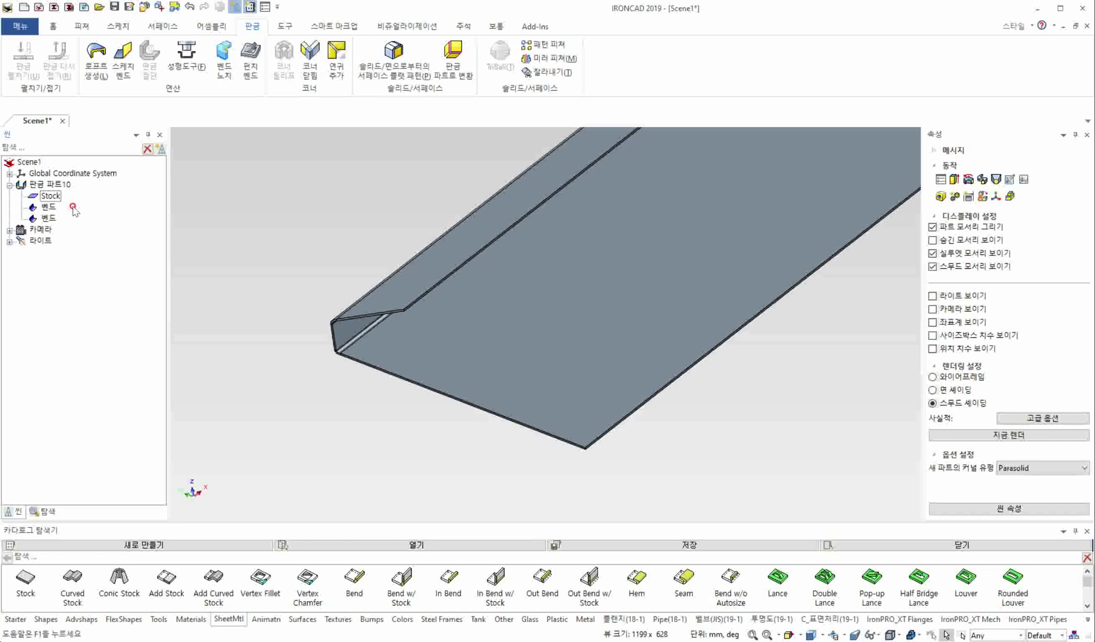
pyautogui.hotkey('ctrl', 'z')
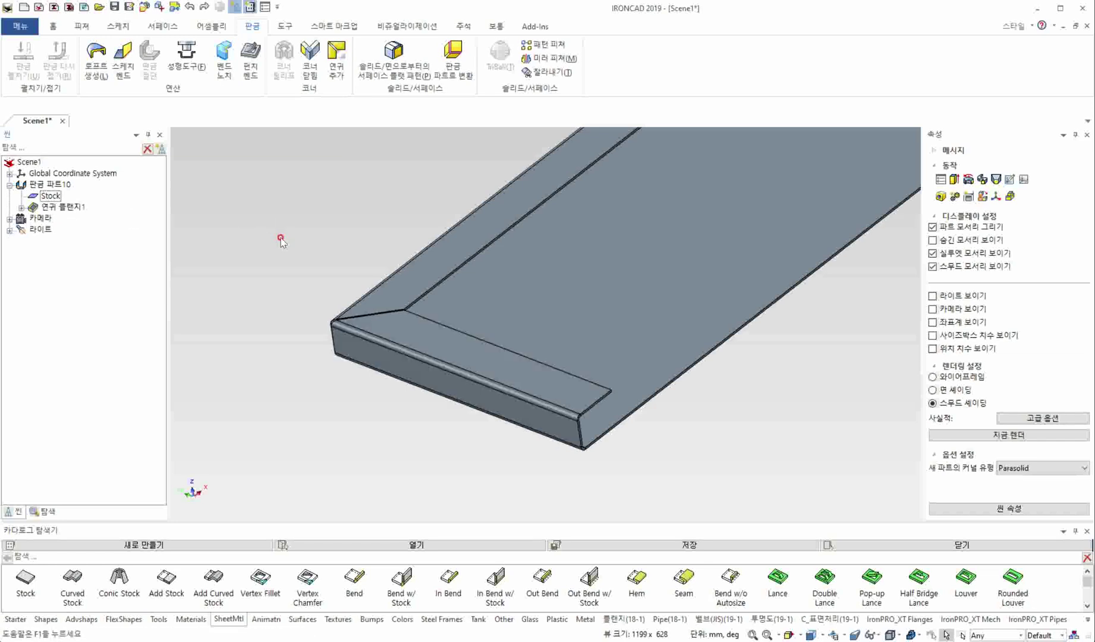
pyautogui.hotkey('ctrl', 'y')
pyautogui.moveTo(655, 262); pyautogui.dragTo(618, 343, button='middle')
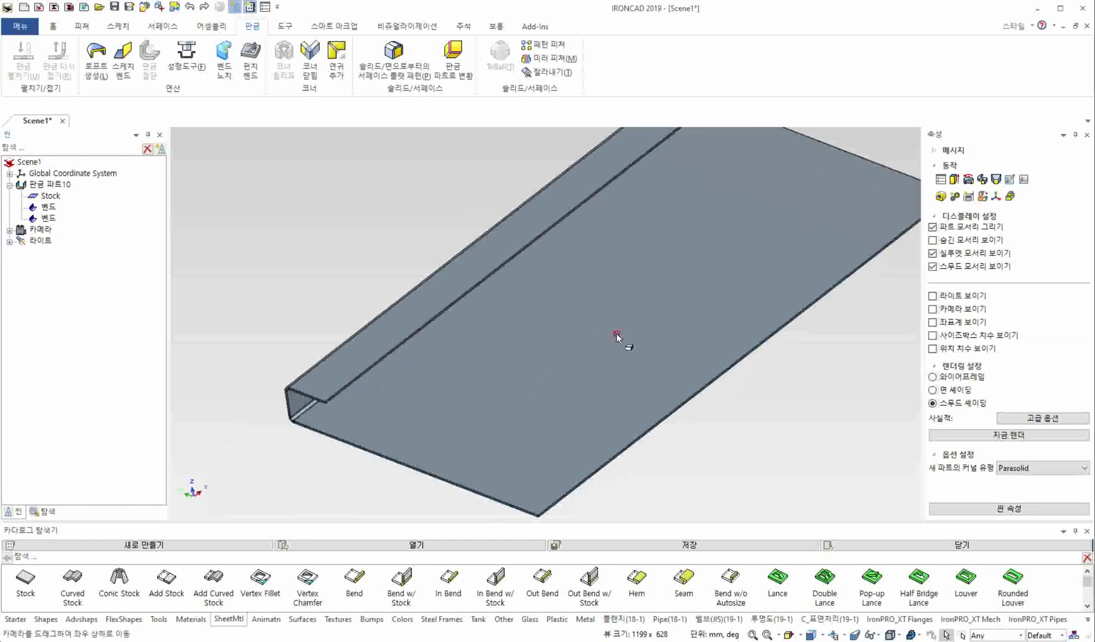
# Start a miter flange and select the upright and inward bends on the rear edge as its bend shapes.
pyautogui.click(337, 66)
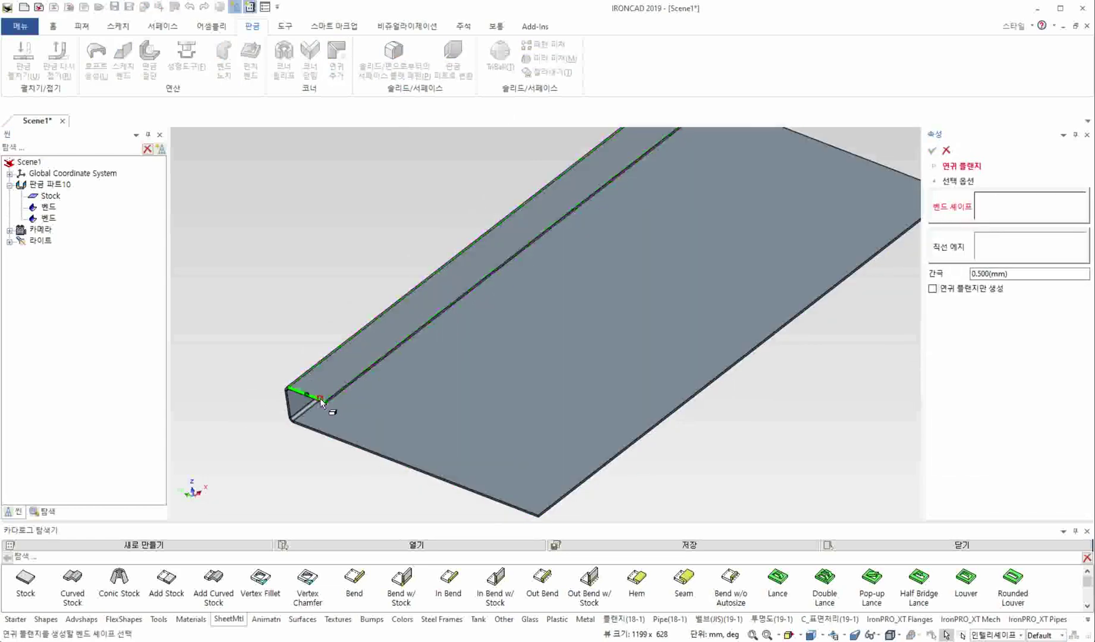
pyautogui.click(309, 392)
pyautogui.click(343, 373)
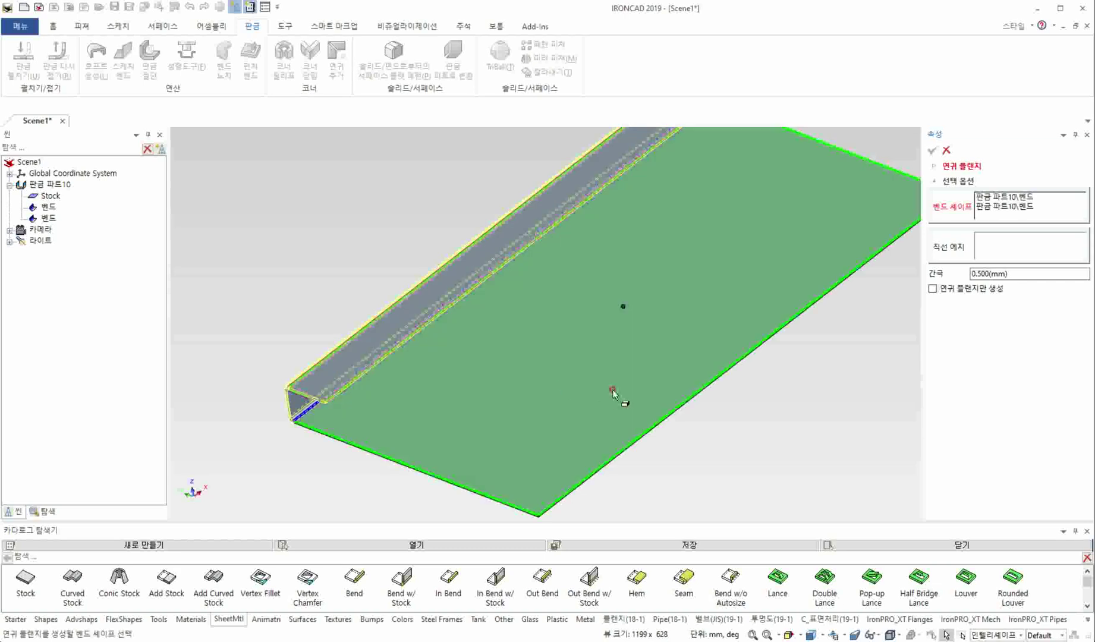
# Assign both short edges as straight edges, enable 연귀 플랜지만 생성, and create the miter flange.
pyautogui.click(1059, 241)
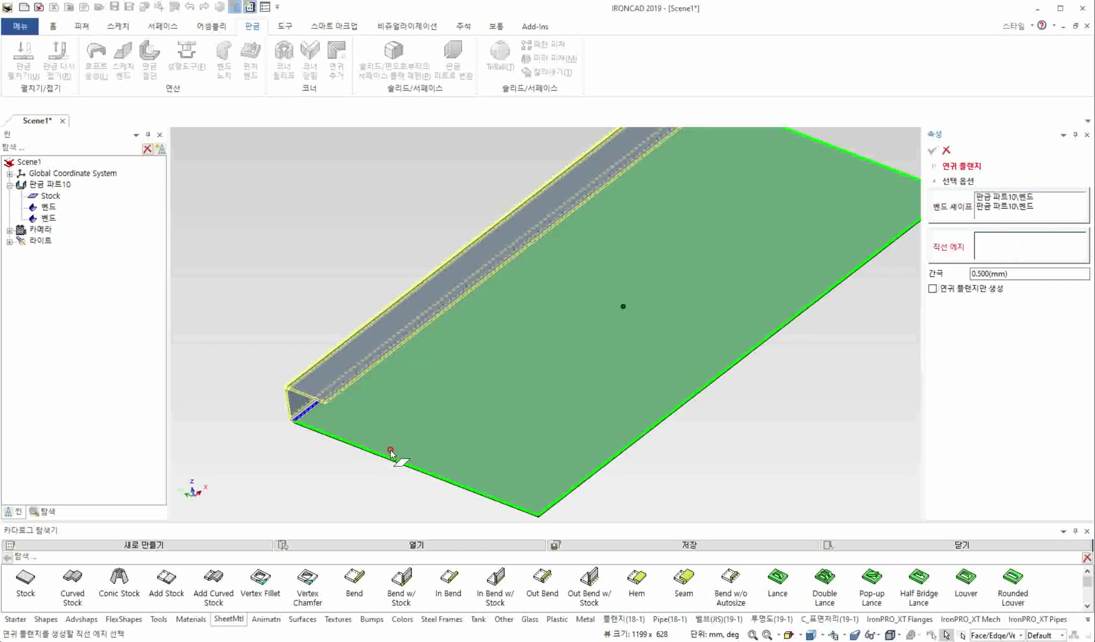
pyautogui.click(389, 454)
pyautogui.click(864, 161)
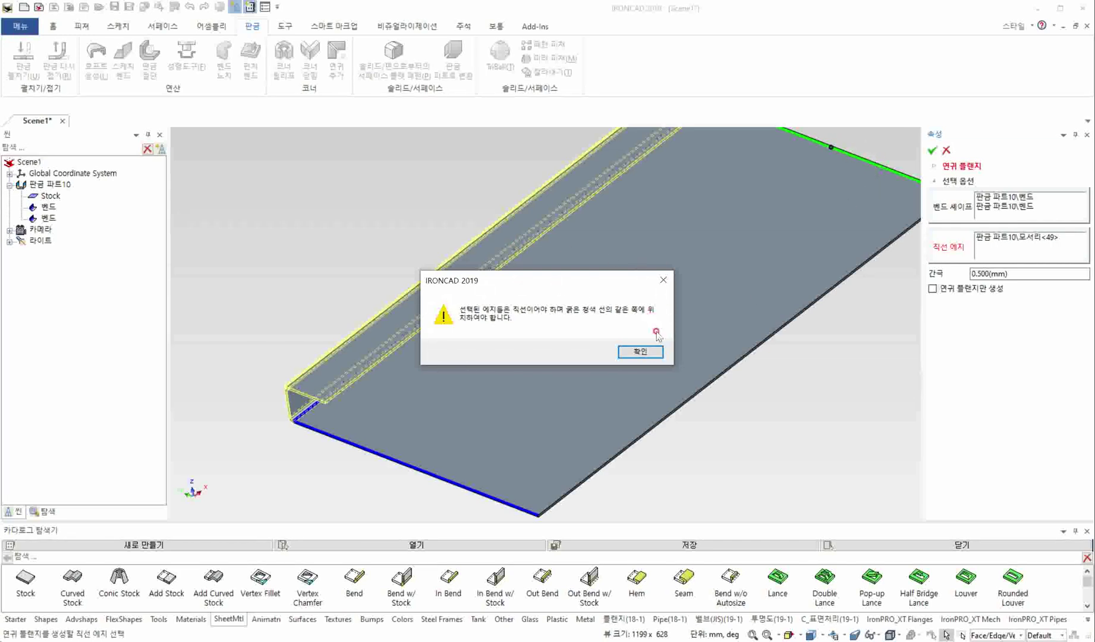
pyautogui.click(640, 355)
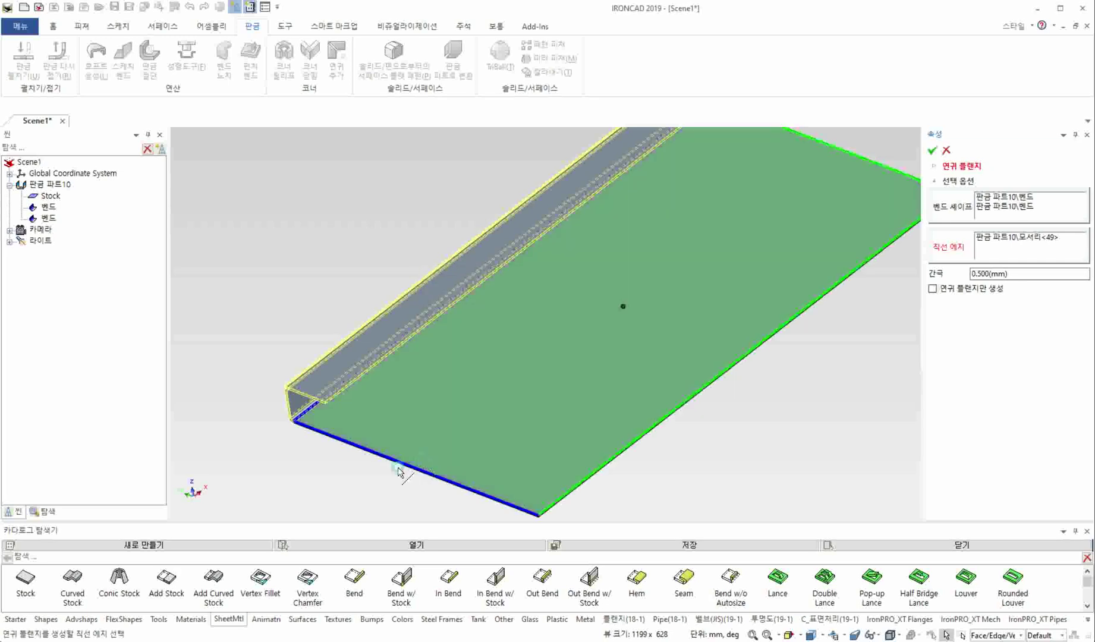
pyautogui.click(861, 156)
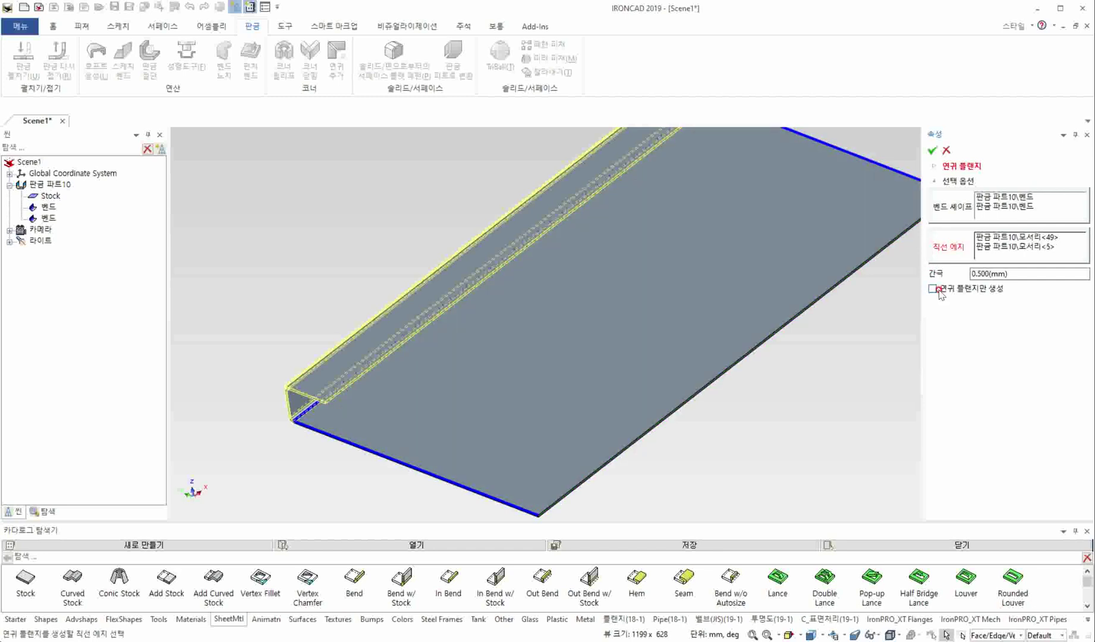
pyautogui.click(932, 150)
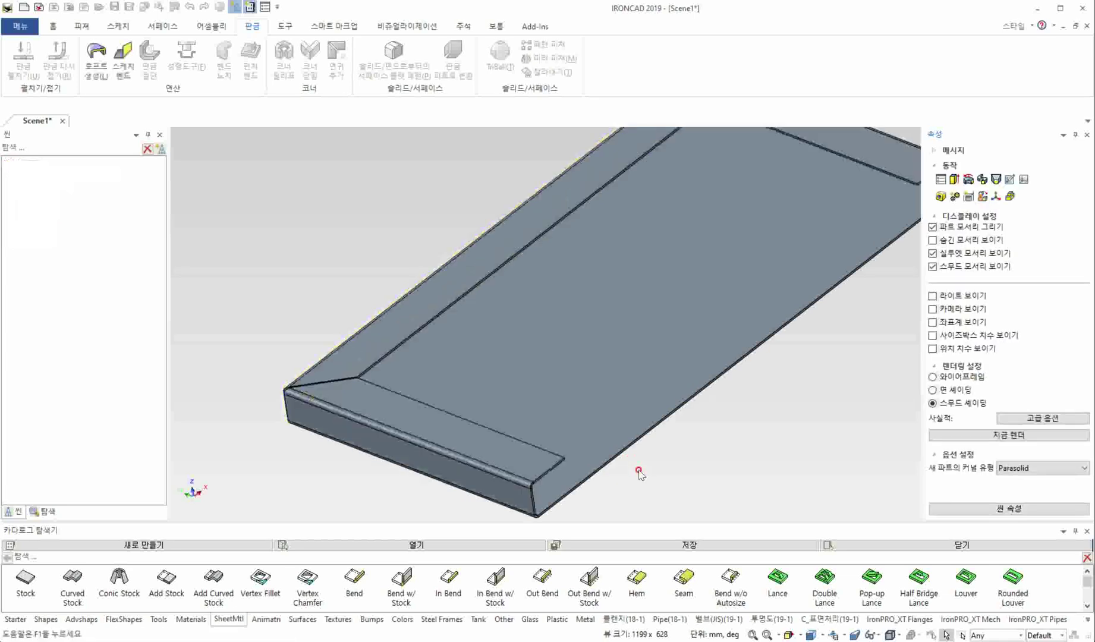
# Select the inward bend on the near short edge and try lengthening and shortening it freehand.
pyautogui.click(448, 454)
pyautogui.click(409, 470)
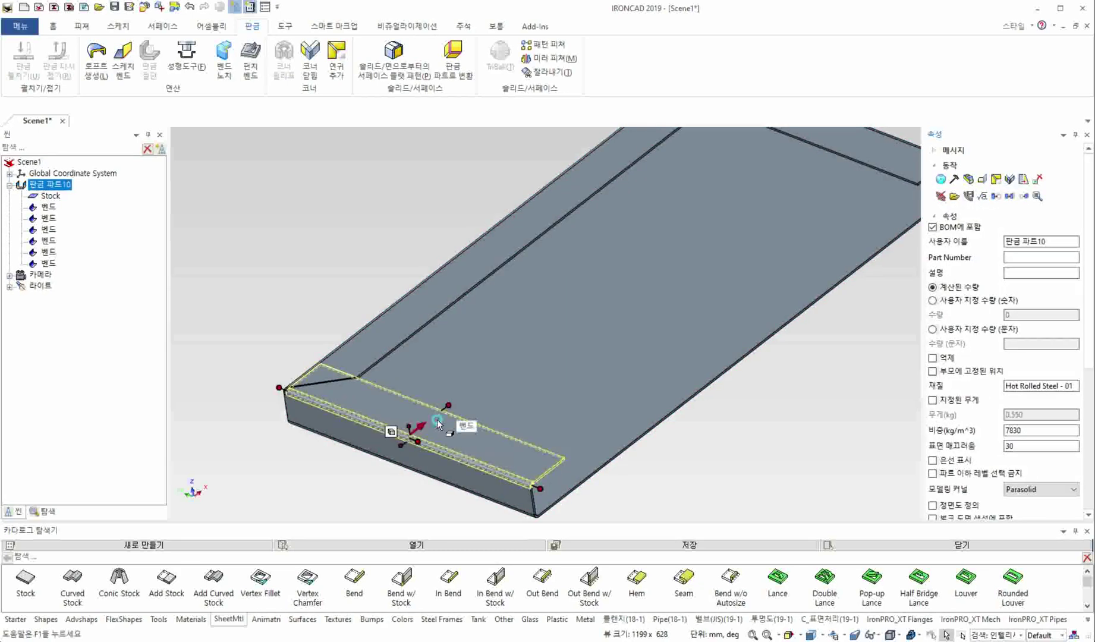
pyautogui.click(430, 467)
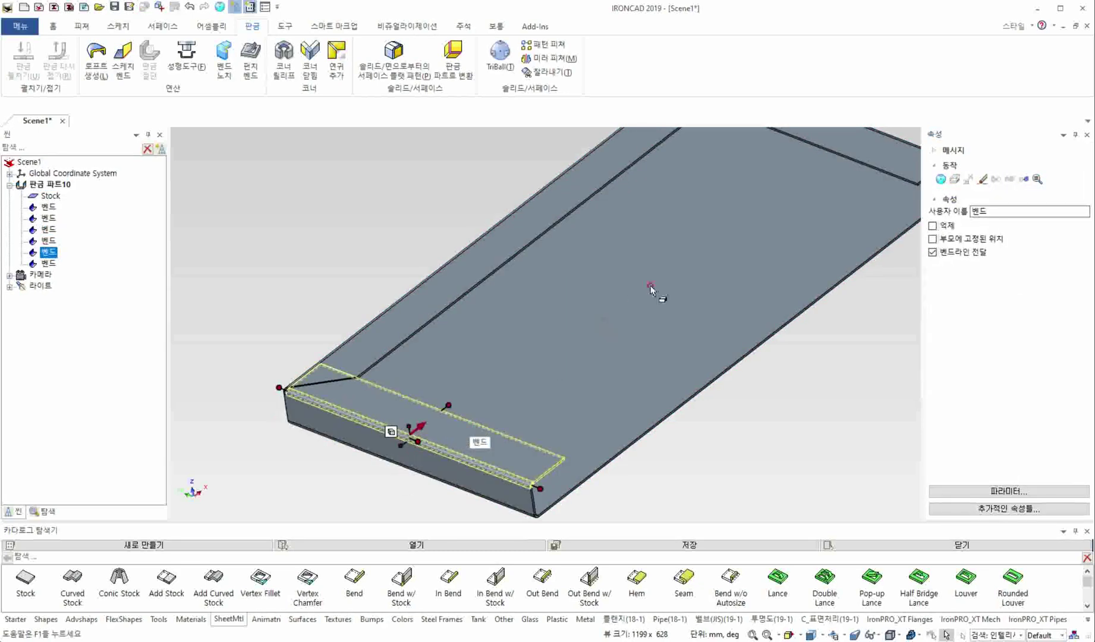
pyautogui.moveTo(457, 404); pyautogui.dragTo(497, 369)
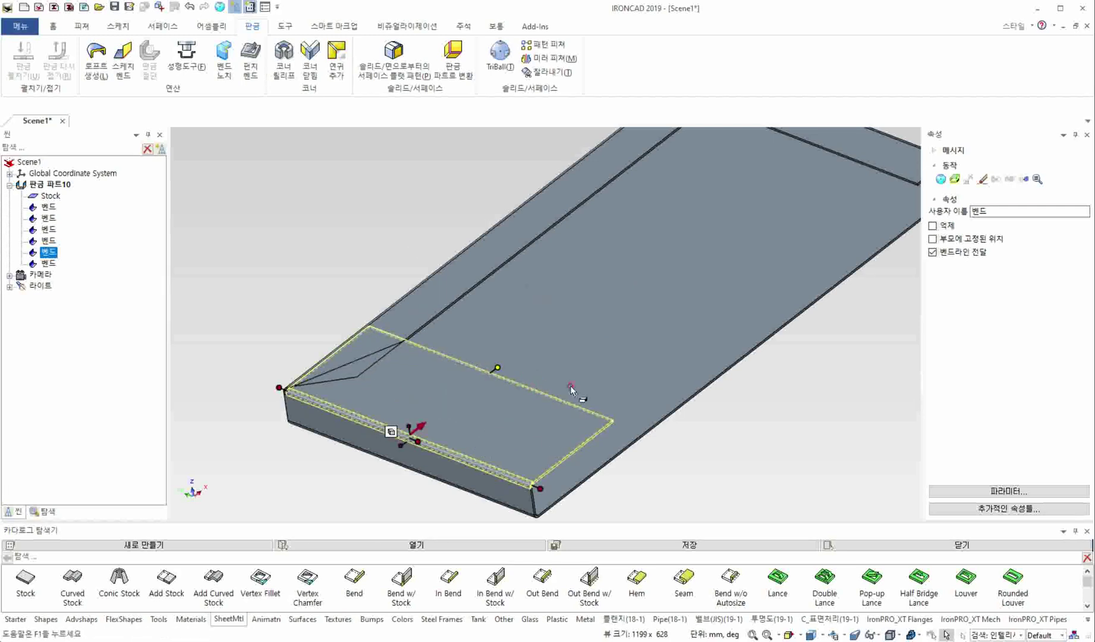
pyautogui.moveTo(500, 370); pyautogui.dragTo(435, 419)
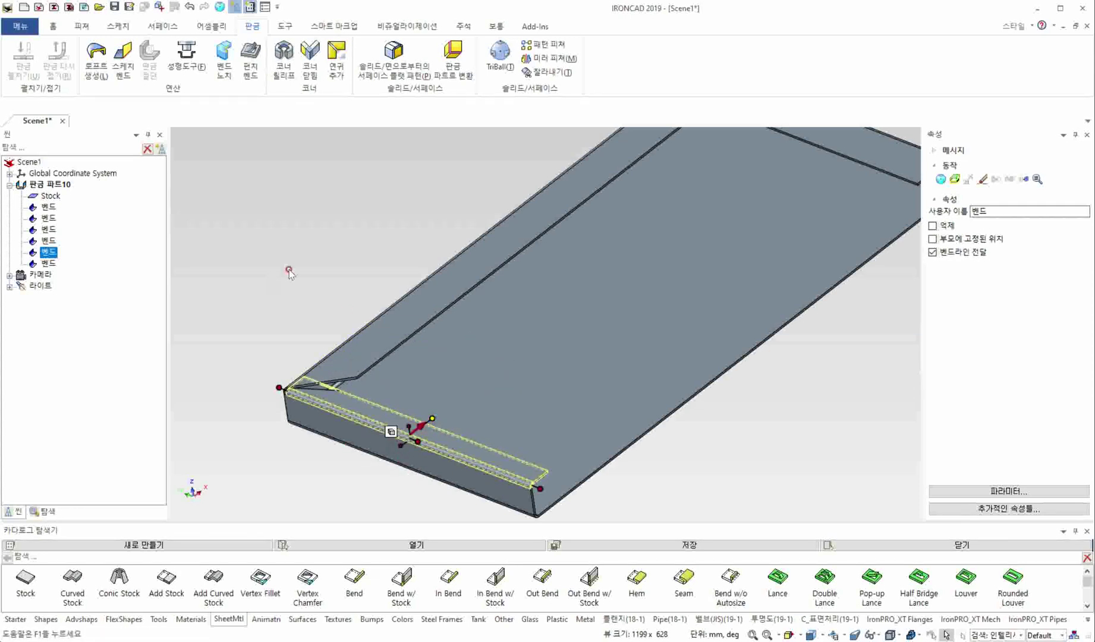
# Deselect the bend and undo the changes back to the sheet with only its two rear-edge bends.
pyautogui.click(348, 281)
pyautogui.click(358, 291)
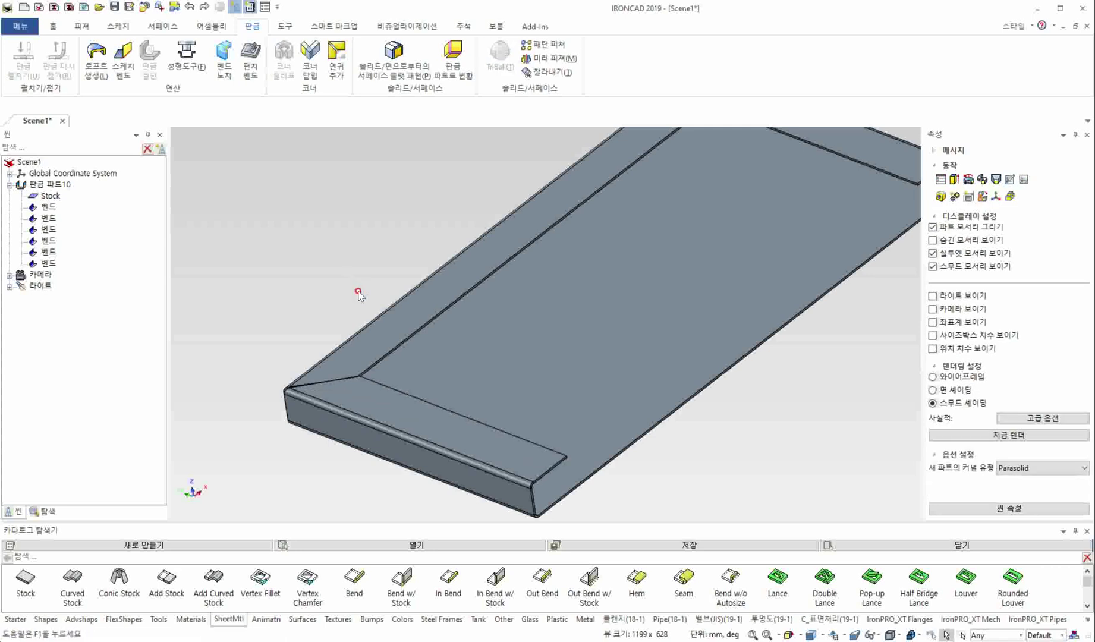
pyautogui.hotkey('ctrl', 'z')
pyautogui.hotkey('ctrl', 'z')
# Restart the miter flange with the rear edge's upright and inward bends as bend shapes.
pyautogui.click(337, 57)
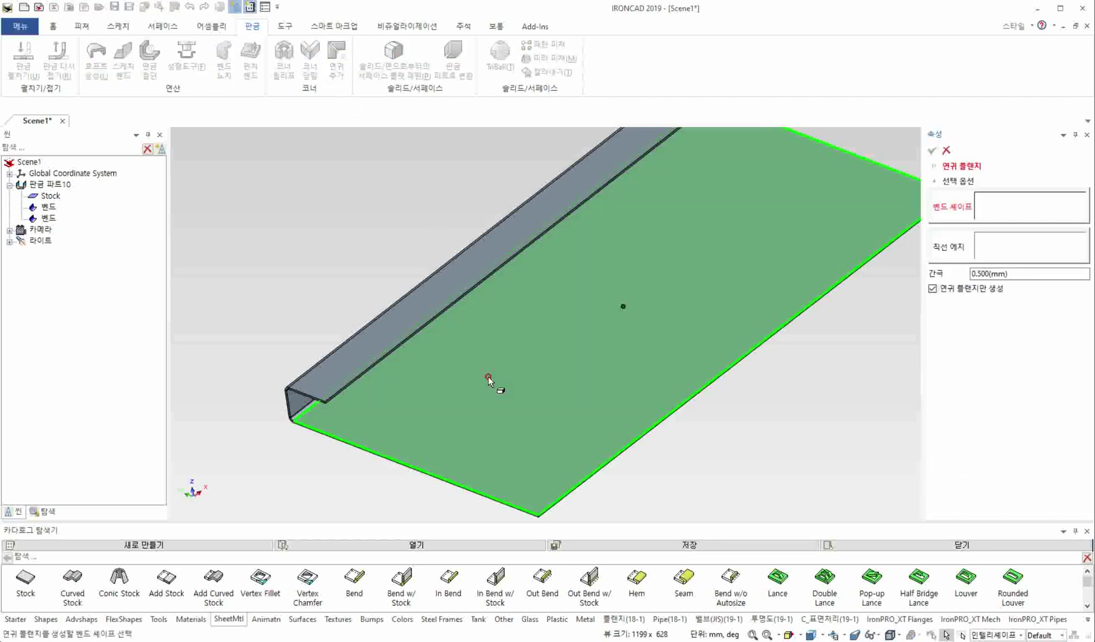
pyautogui.click(321, 395)
pyautogui.click(339, 380)
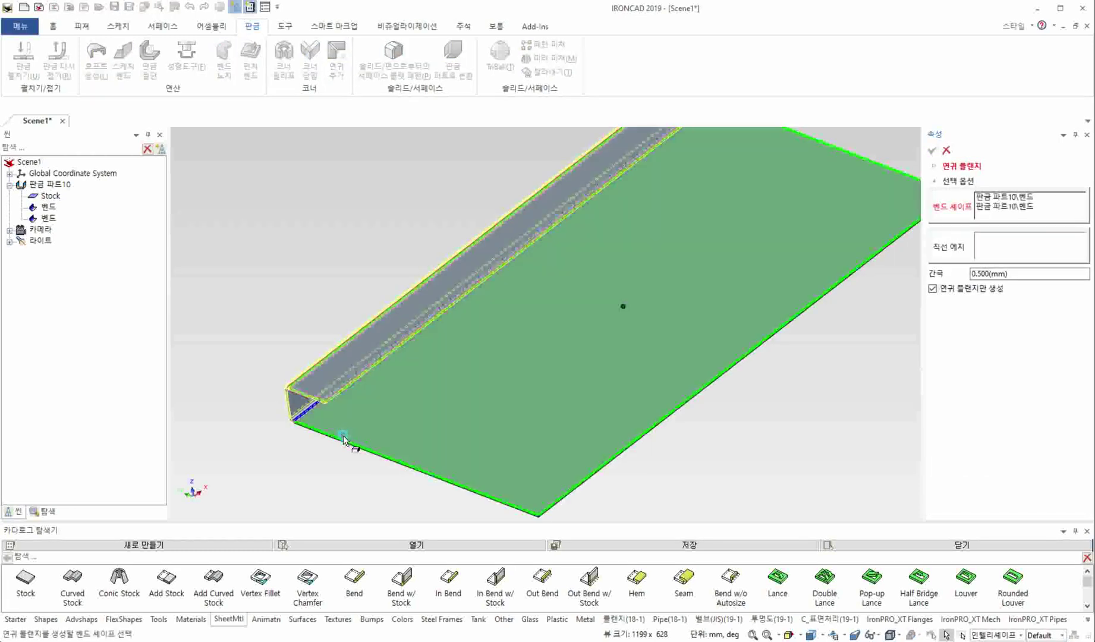
pyautogui.click(768, 238)
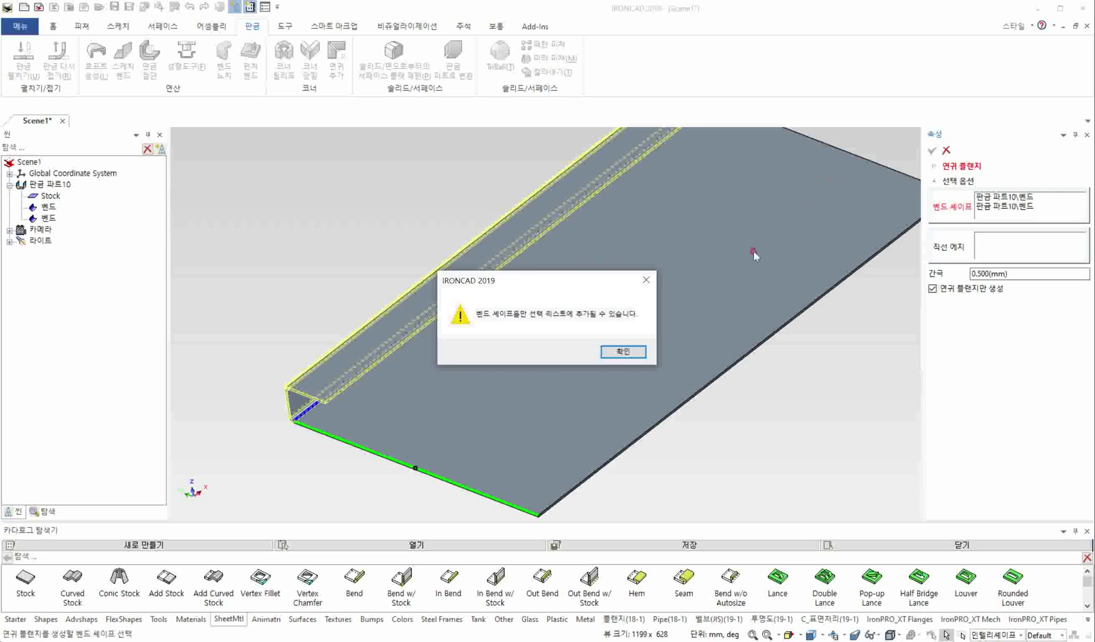
pyautogui.click(637, 353)
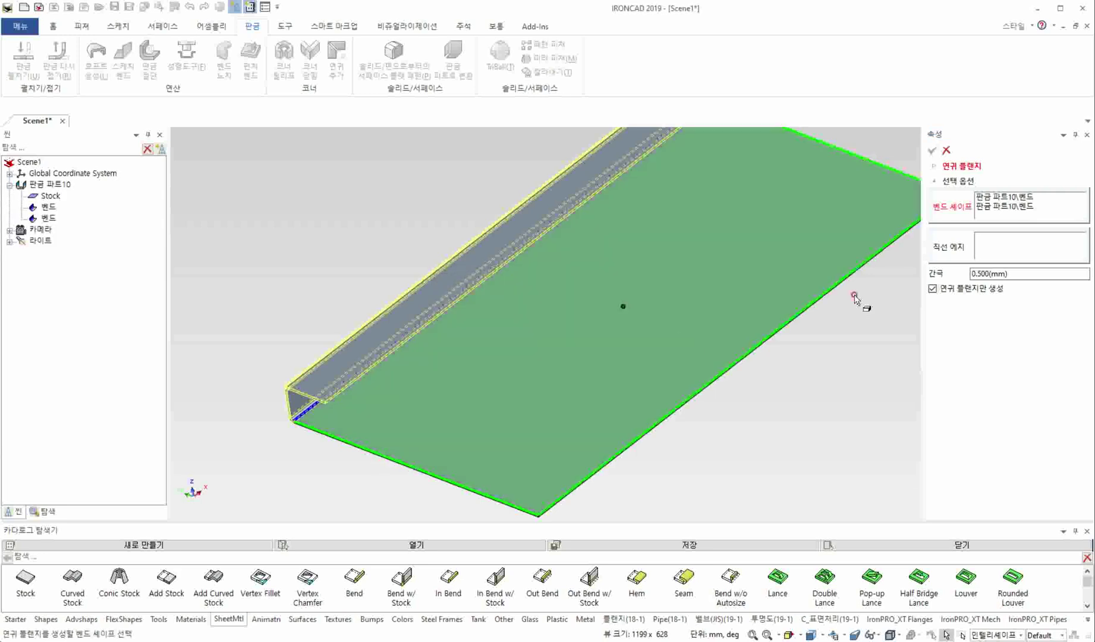
# Assign both short edges as straight edges, turn off 연귀 플랜지만 생성, and create the miter flange.
pyautogui.click(1021, 252)
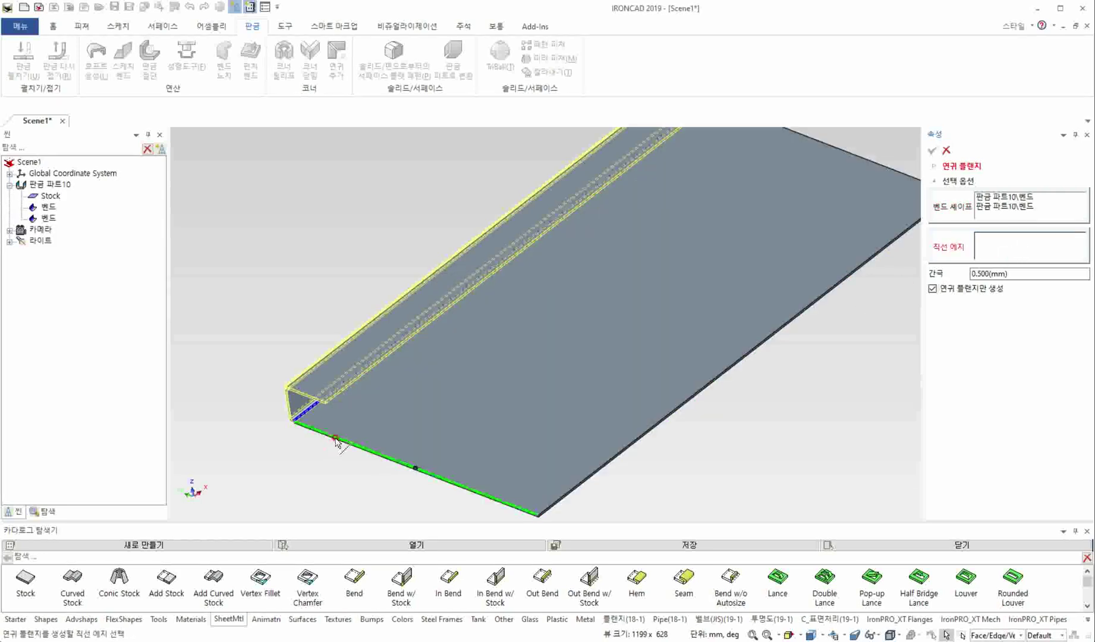
pyautogui.click(340, 440)
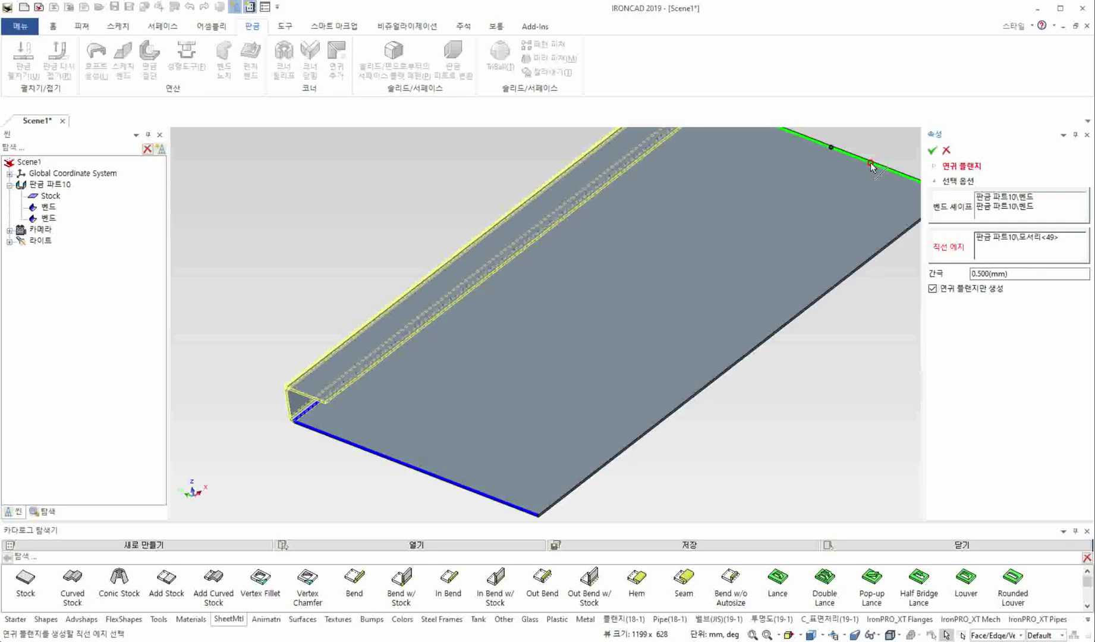
pyautogui.click(870, 160)
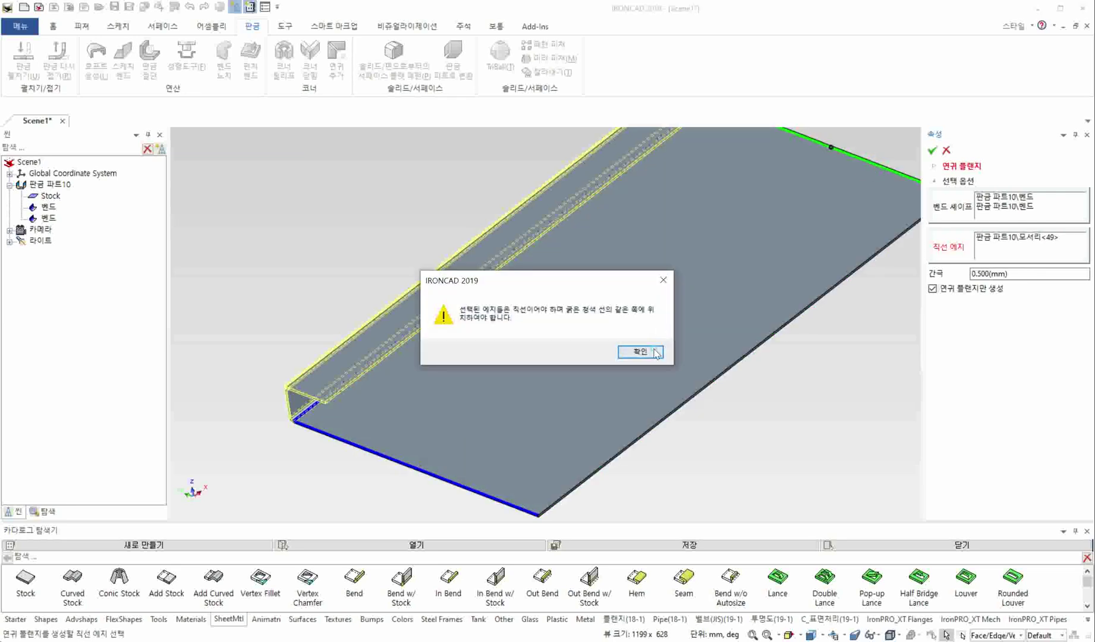
pyautogui.click(631, 351)
pyautogui.click(871, 159)
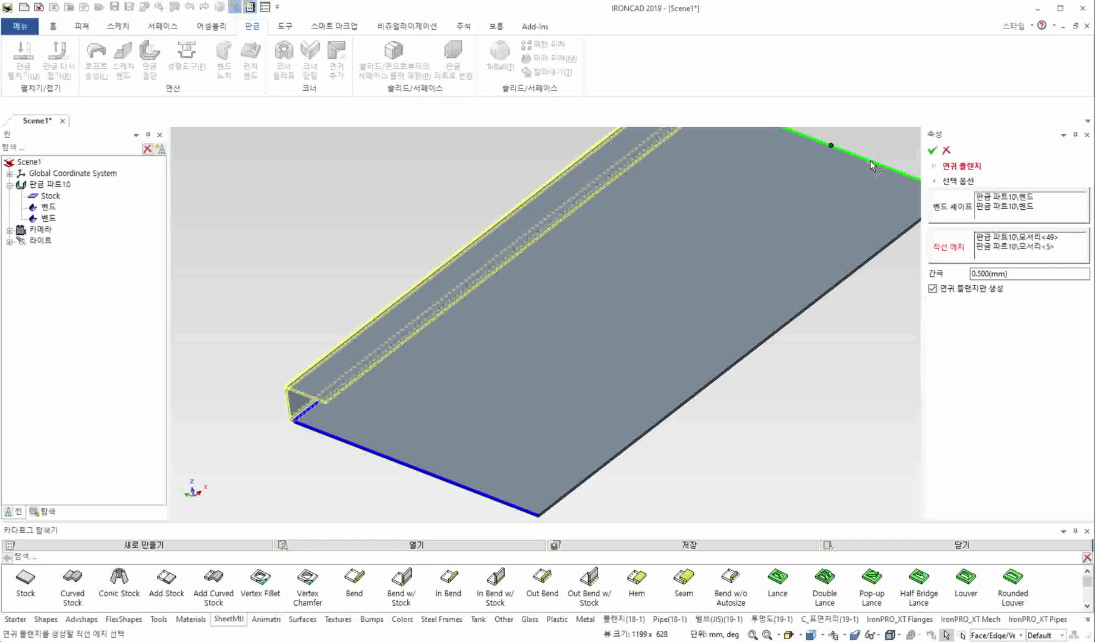
pyautogui.click(932, 288)
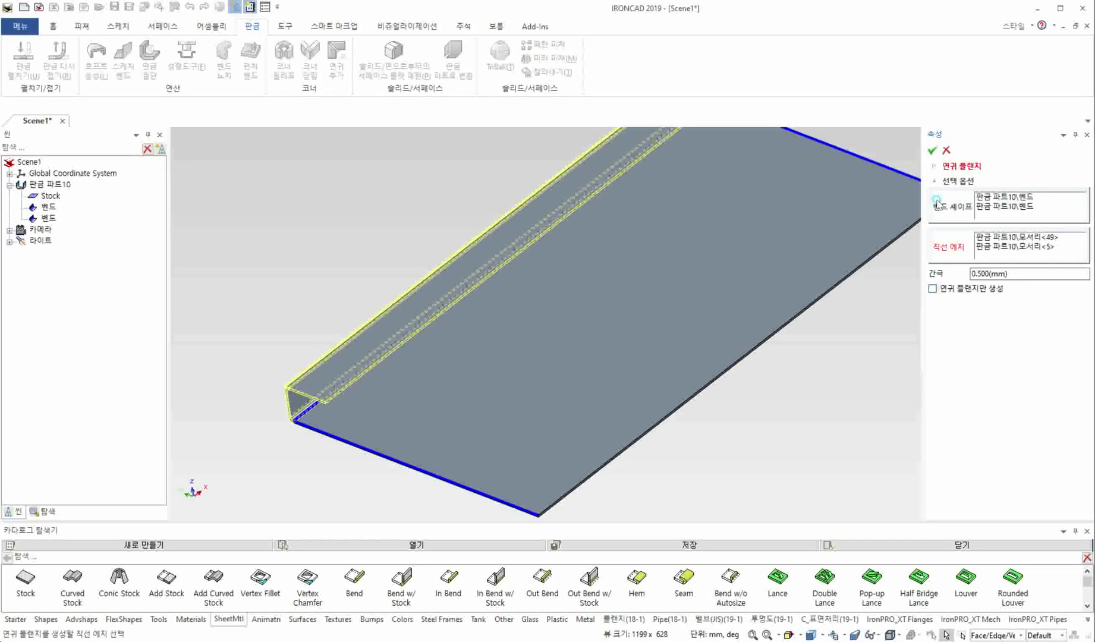
pyautogui.click(931, 149)
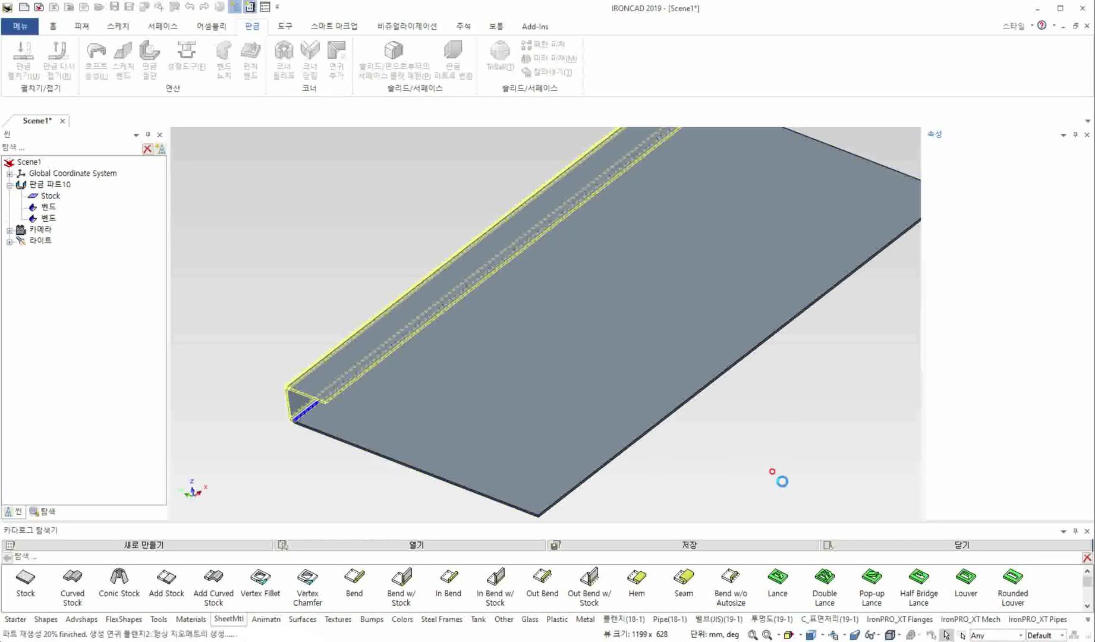
# Examine the mitered corner gap of the new flange and the open front edge of the sheet.
pyautogui.moveTo(439, 384); pyautogui.dragTo(620, 345, button='middle')
pyautogui.scroll(6, 478, 361)
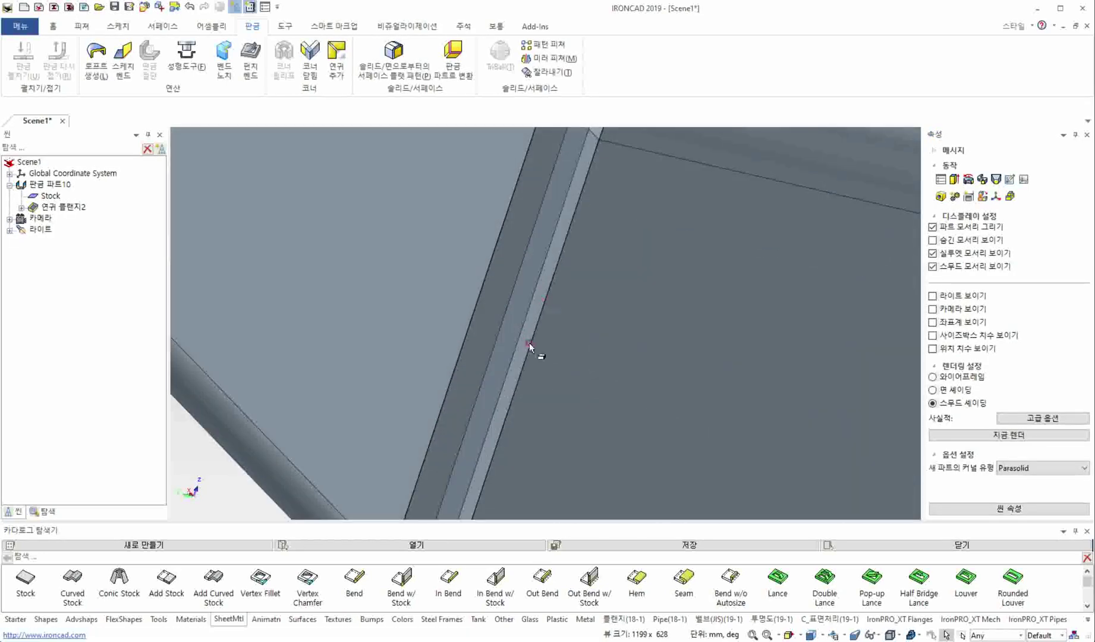
pyautogui.scroll(-4, 653, 325)
pyautogui.keyDown('shift'); pyautogui.moveTo(724, 252); pyautogui.dragTo(428, 324, button='middle'); pyautogui.keyUp('shift')
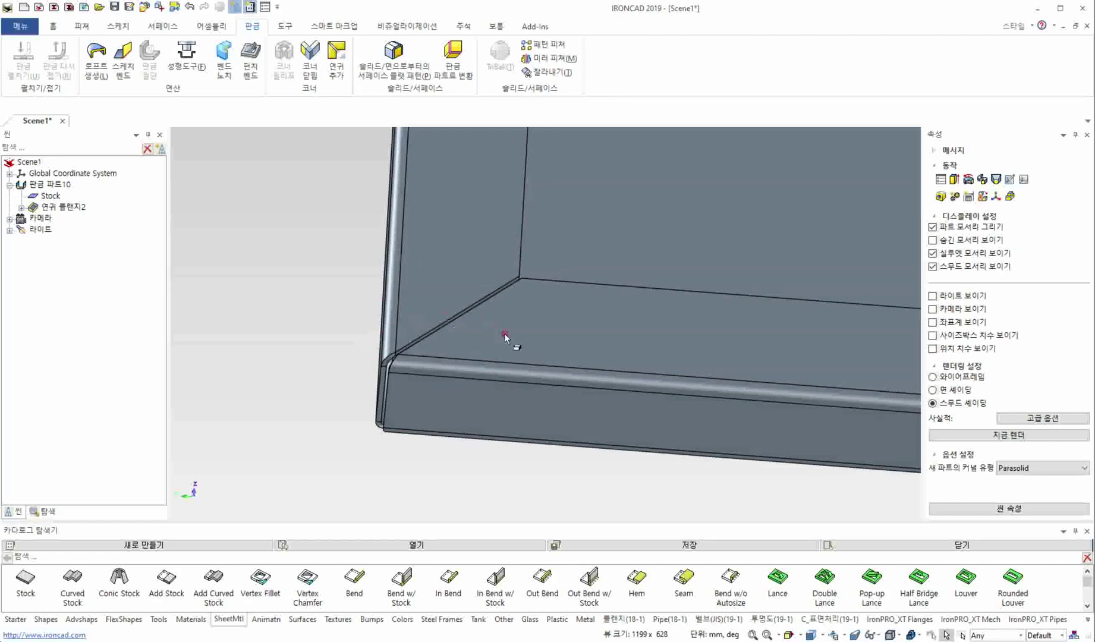
pyautogui.scroll(-2, 518, 344)
pyautogui.moveTo(569, 413); pyautogui.dragTo(310, 357, button='middle')
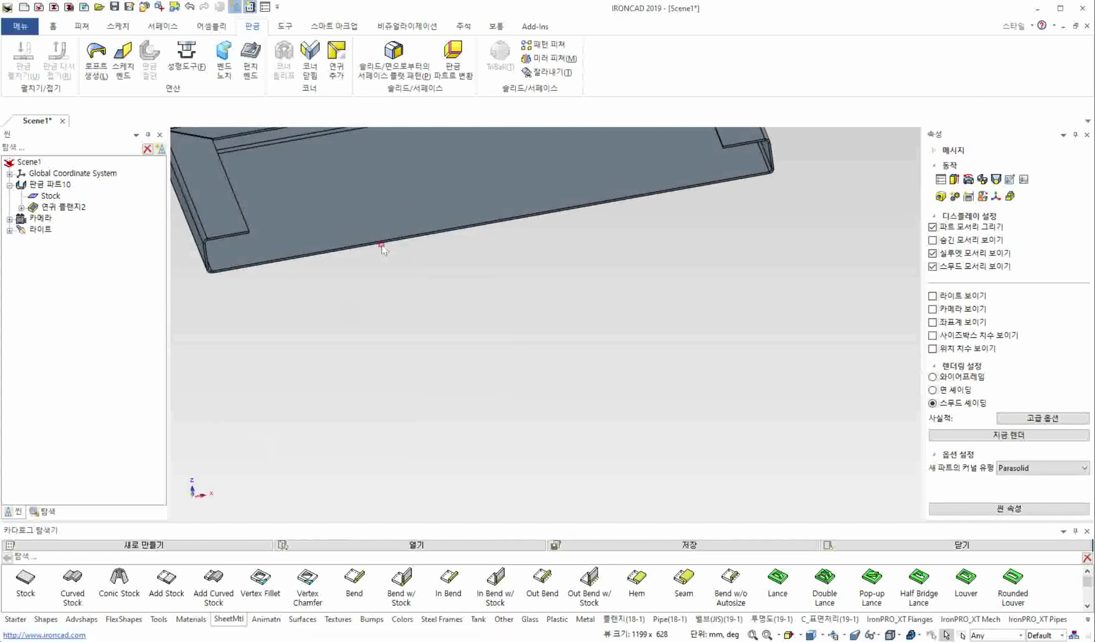
# Unfold the sheet metal part and inspect the notch where the bend lines meet at the mitered corner.
pyautogui.keyDown('shift'); pyautogui.moveTo(420, 203); pyautogui.dragTo(530, 320, button='middle'); pyautogui.keyUp('shift')
pyautogui.moveTo(523, 359); pyautogui.dragTo(706, 359, button='middle')
pyautogui.scroll(3, 746, 373)
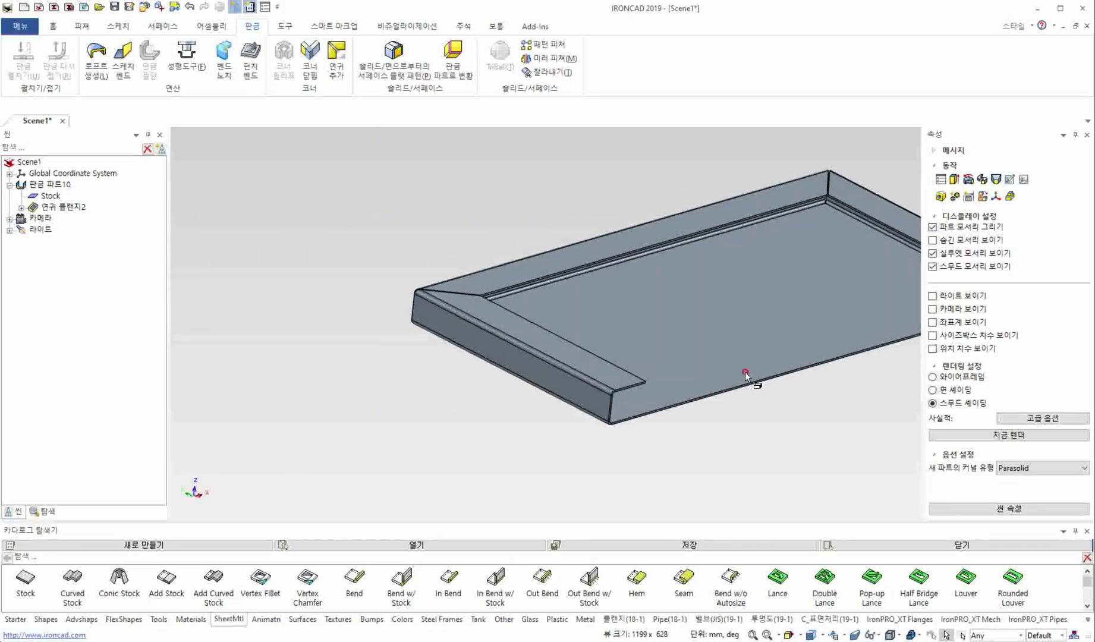
pyautogui.rightClick(511, 303)
pyautogui.click(549, 558)
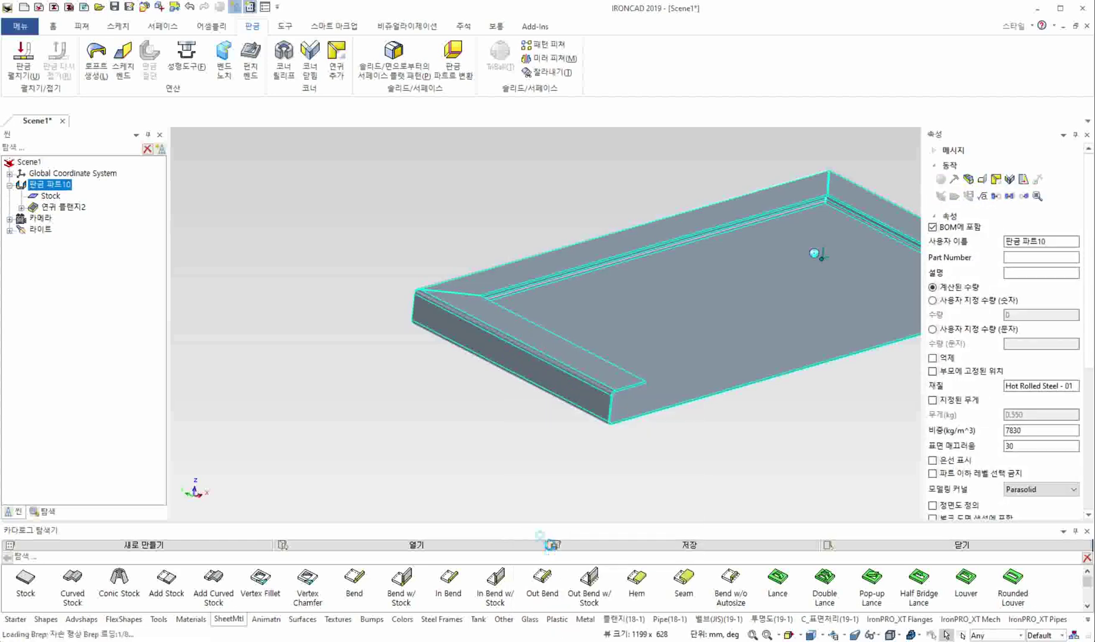
pyautogui.scroll(3, 464, 418)
pyautogui.scroll(5, 464, 419)
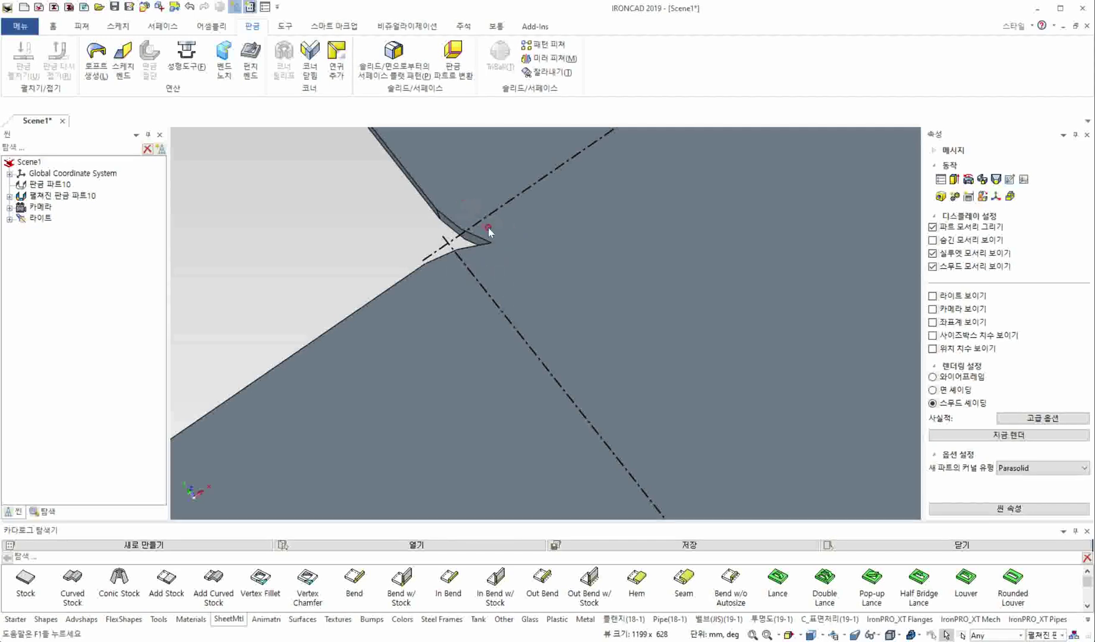
# Fold the part back up and look at the mitered corner from below.
pyautogui.rightClick(591, 314)
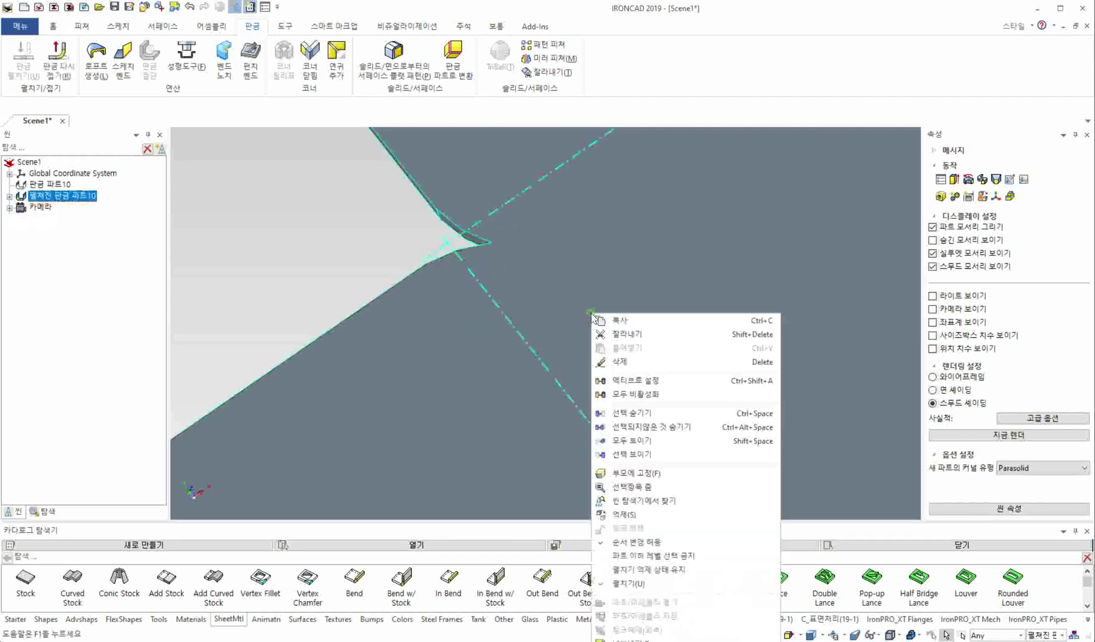
pyautogui.click(636, 586)
pyautogui.scroll(3, 654, 338)
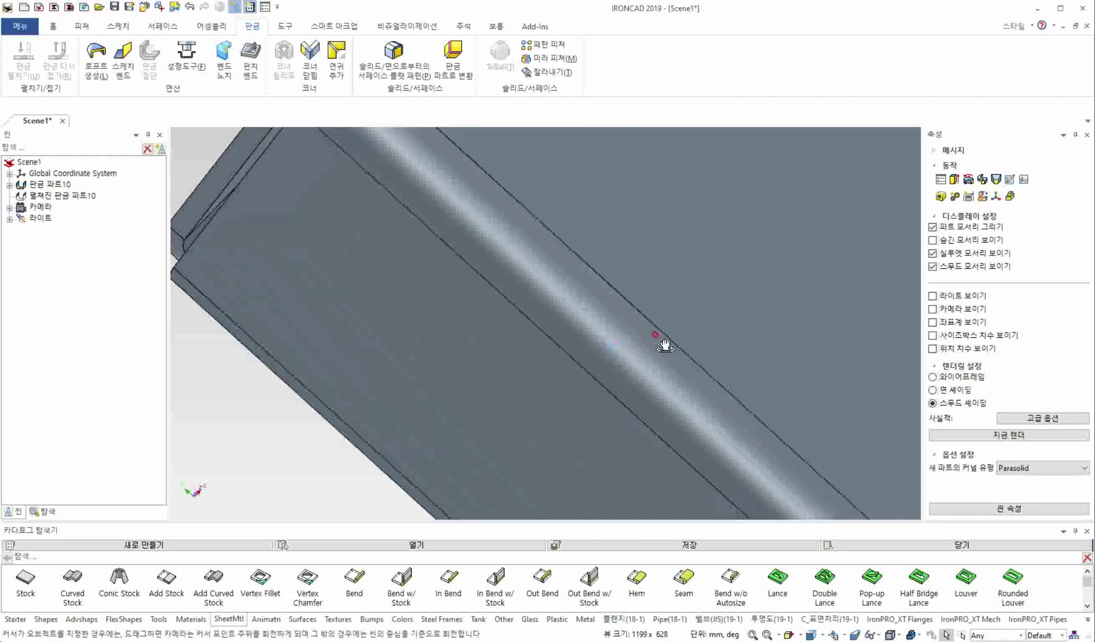
pyautogui.scroll(-5, 367, 359)
pyautogui.moveTo(372, 361); pyautogui.dragTo(672, 176, button='middle')
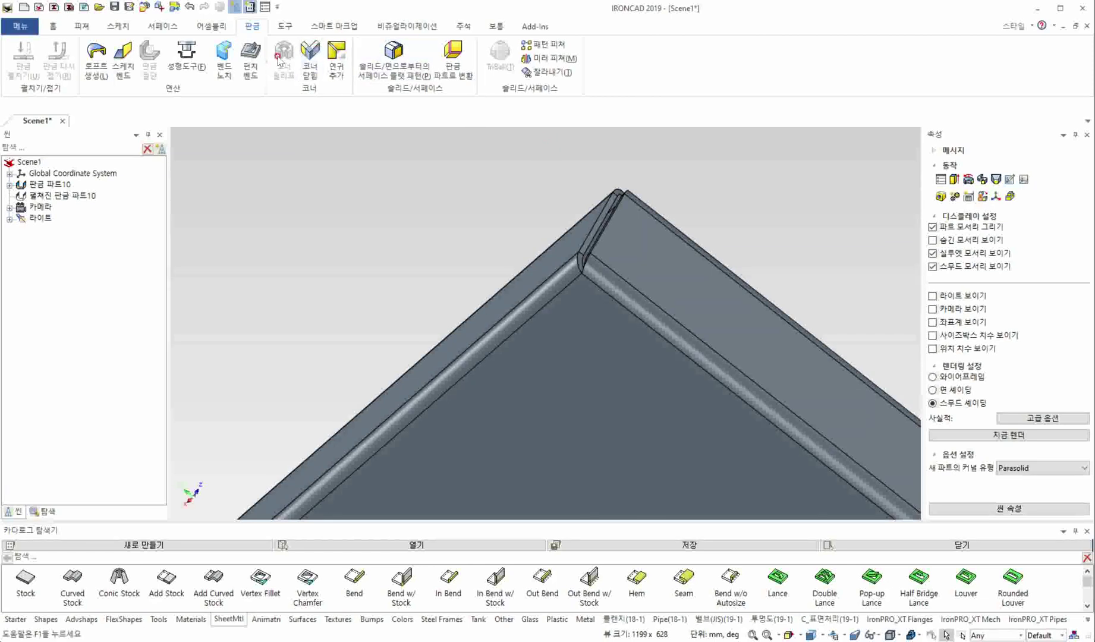
# Start a corner relief on the sheet metal part and select both rear corners.
pyautogui.click(553, 365)
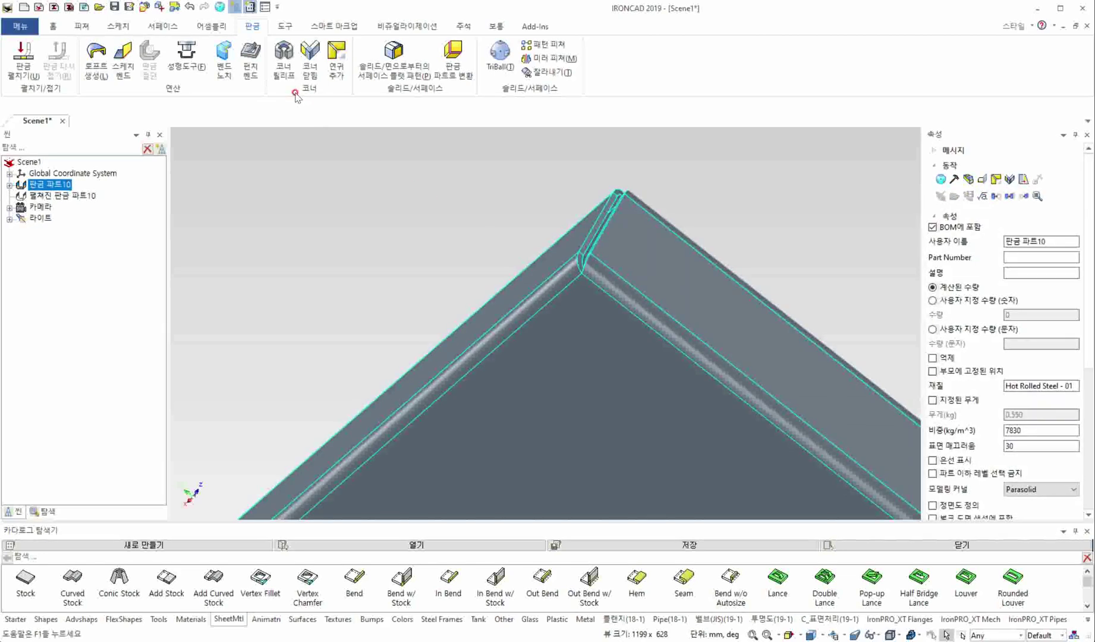
pyautogui.click(284, 61)
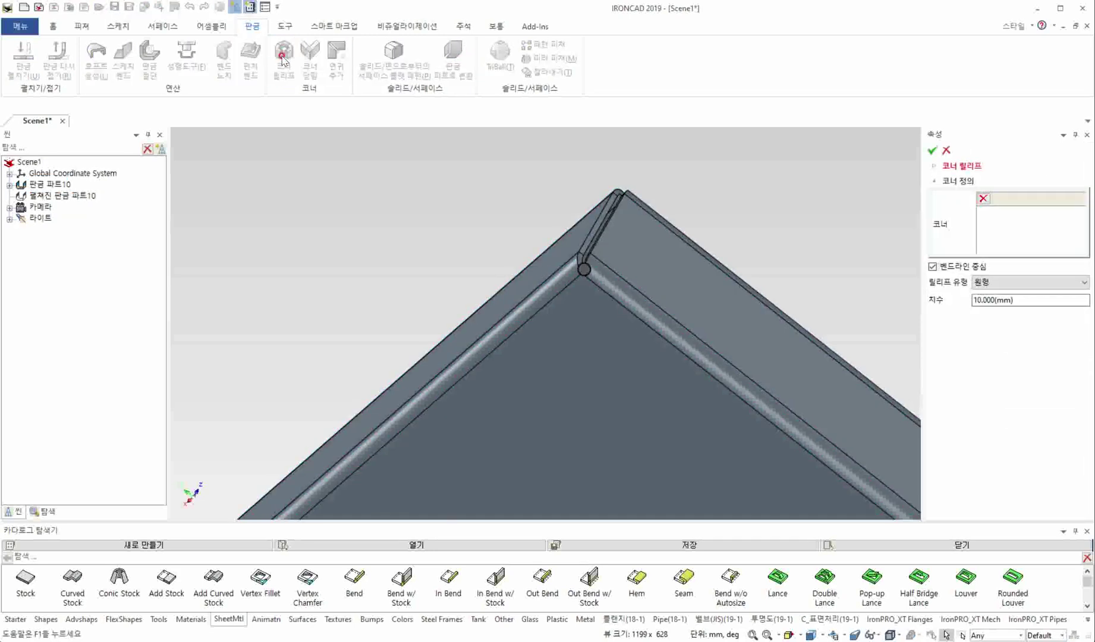
pyautogui.scroll(-5, 558, 283)
pyautogui.moveTo(535, 356)
pyautogui.mouseDown(button='middle')
pyautogui.moveTo(506, 411)
pyautogui.moveTo(381, 454)
pyautogui.moveTo(565, 388)
pyautogui.moveTo(650, 342)
pyautogui.moveTo(516, 385)
pyautogui.mouseUp(button='middle')
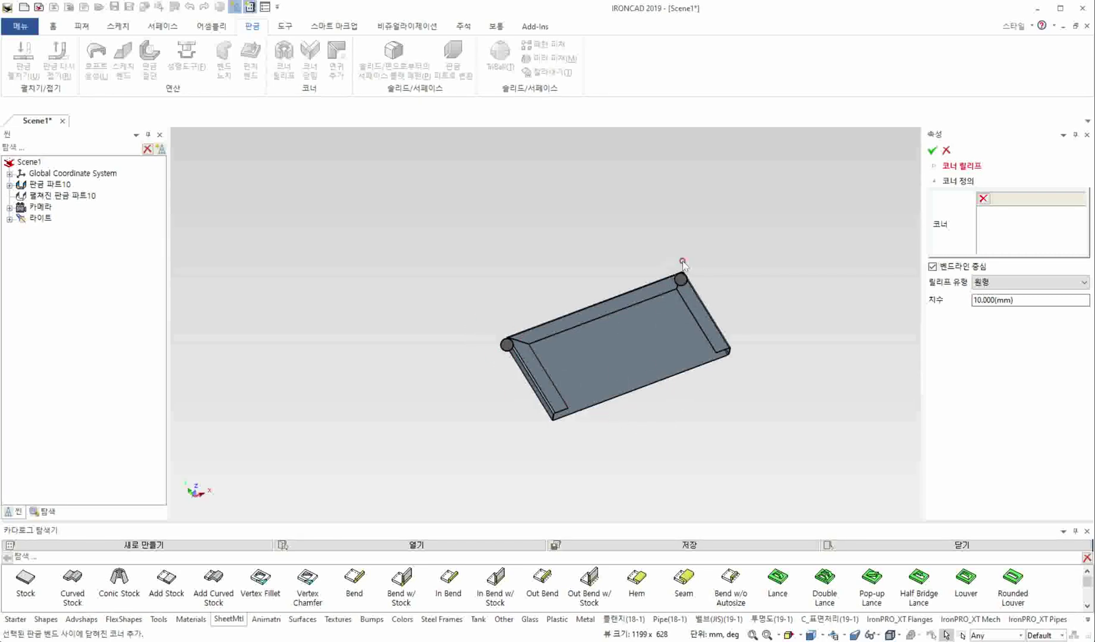
pyautogui.click(508, 345)
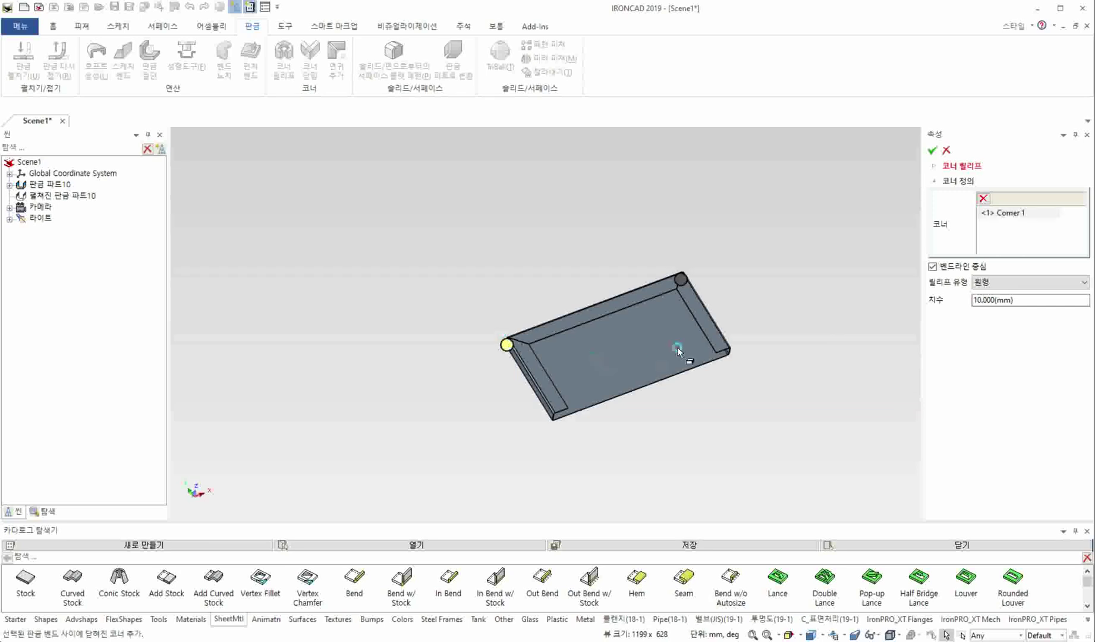
pyautogui.click(682, 278)
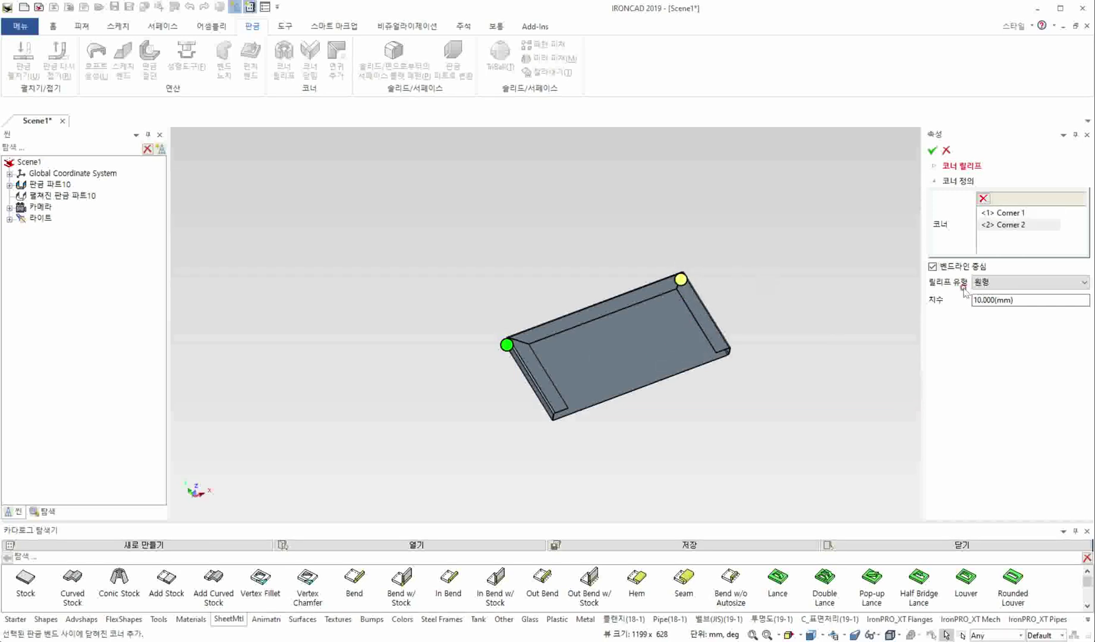
# Keep the relief type at 원형, set its size to 3 mm, and create the corner reliefs.
pyautogui.click(1041, 284)
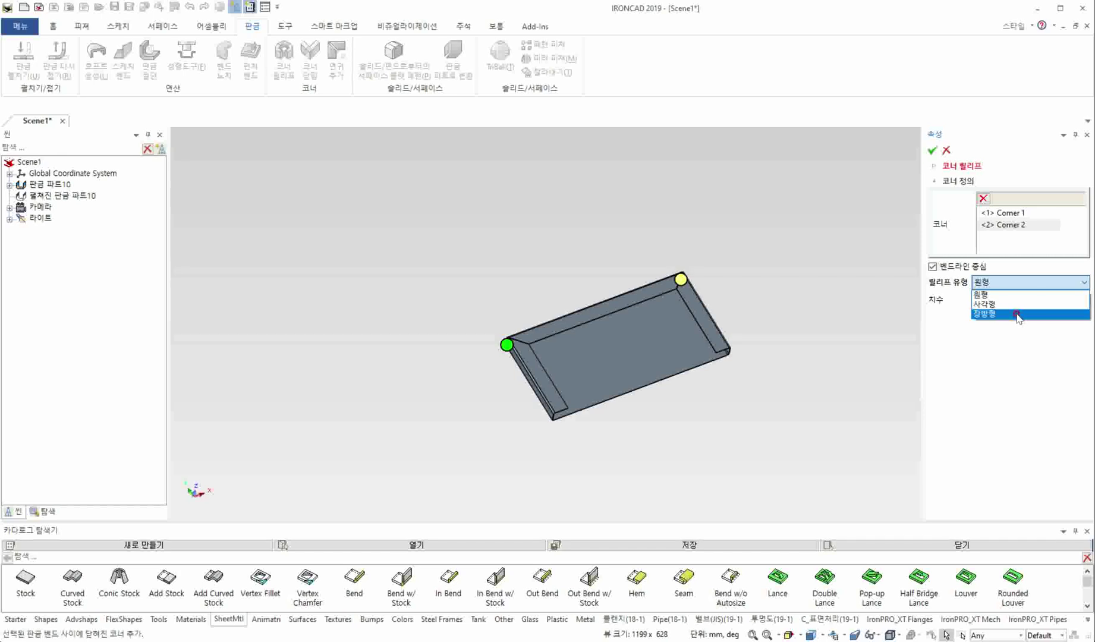
pyautogui.click(1015, 338)
pyautogui.click(1021, 300)
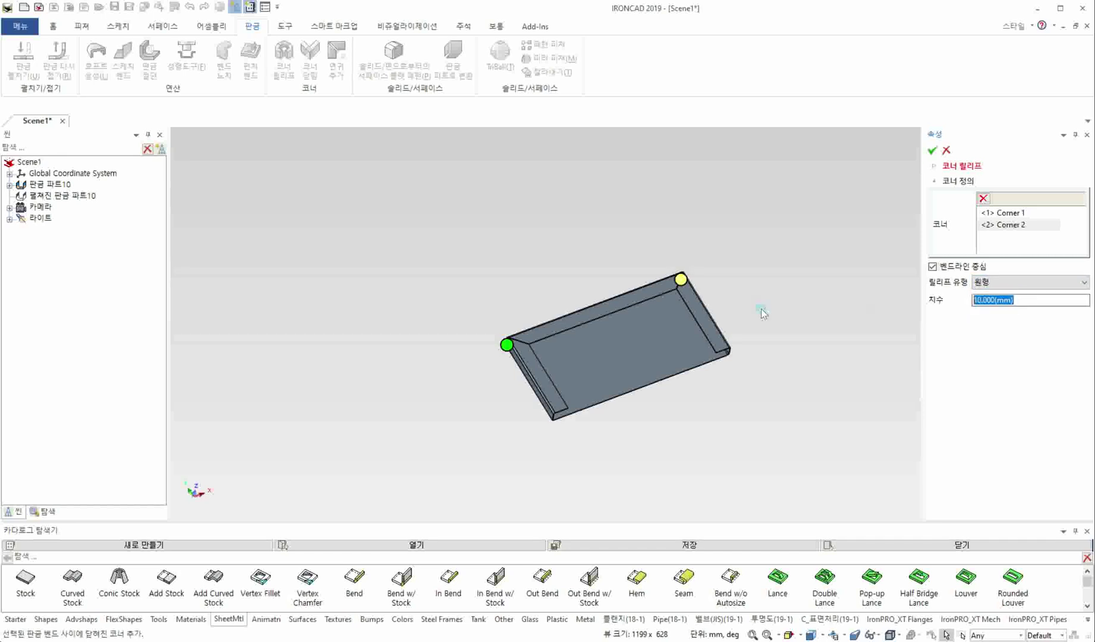
pyautogui.write('3')
pyautogui.click(930, 152)
# Unfold the part and inspect the circular relief at the rear corner in the flat pattern.
pyautogui.scroll(5, 496, 367)
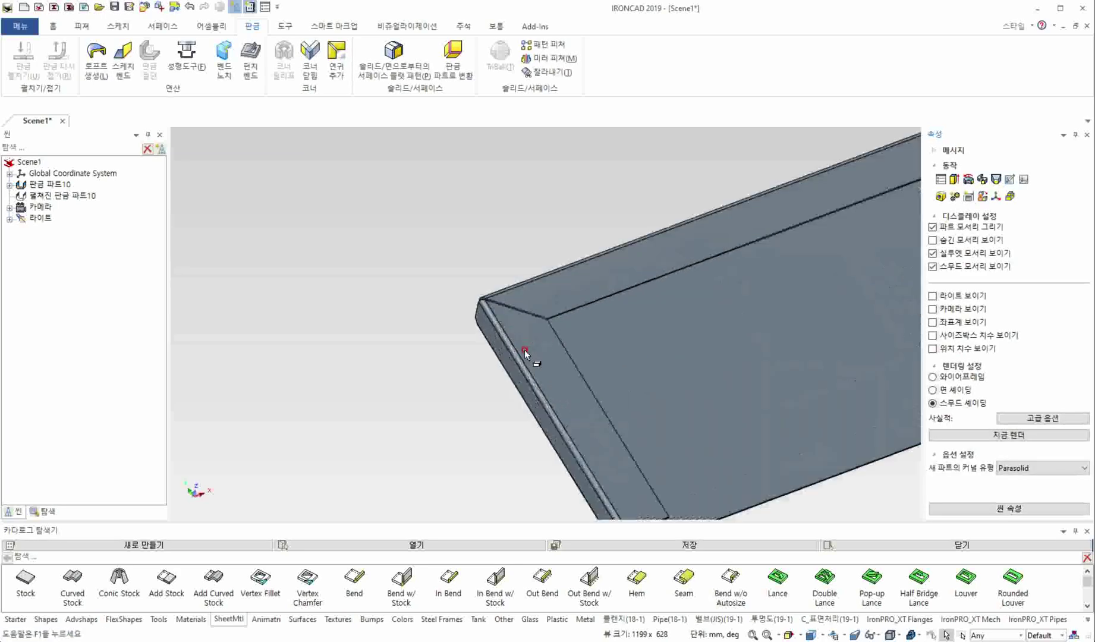
pyautogui.moveTo(470, 301); pyautogui.dragTo(569, 321, button='middle')
pyautogui.scroll(2, 720, 311)
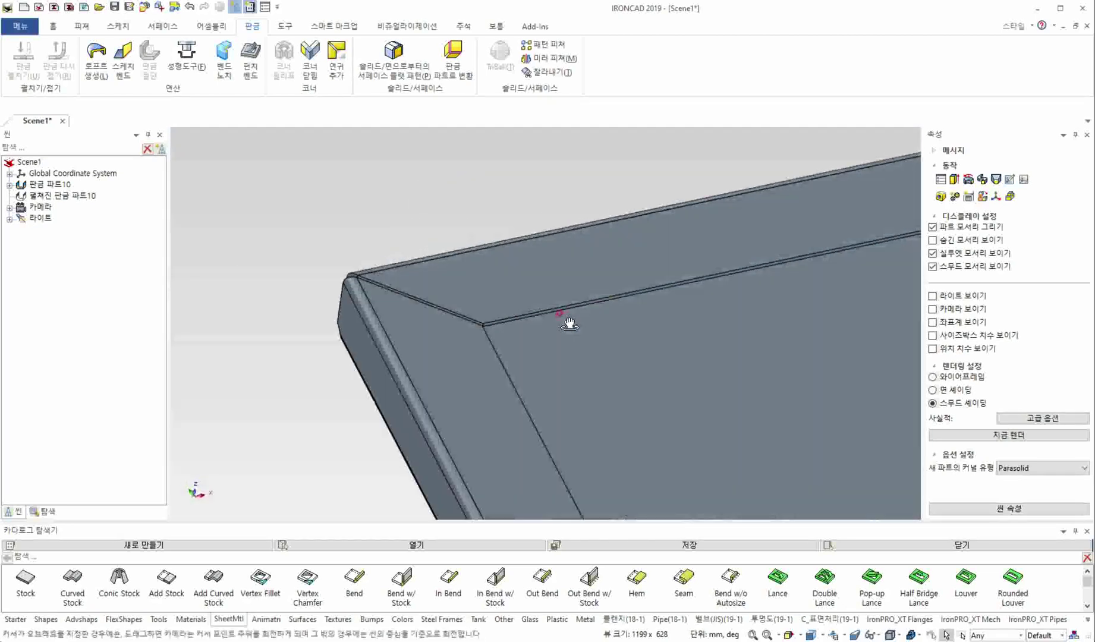
pyautogui.rightClick(569, 317)
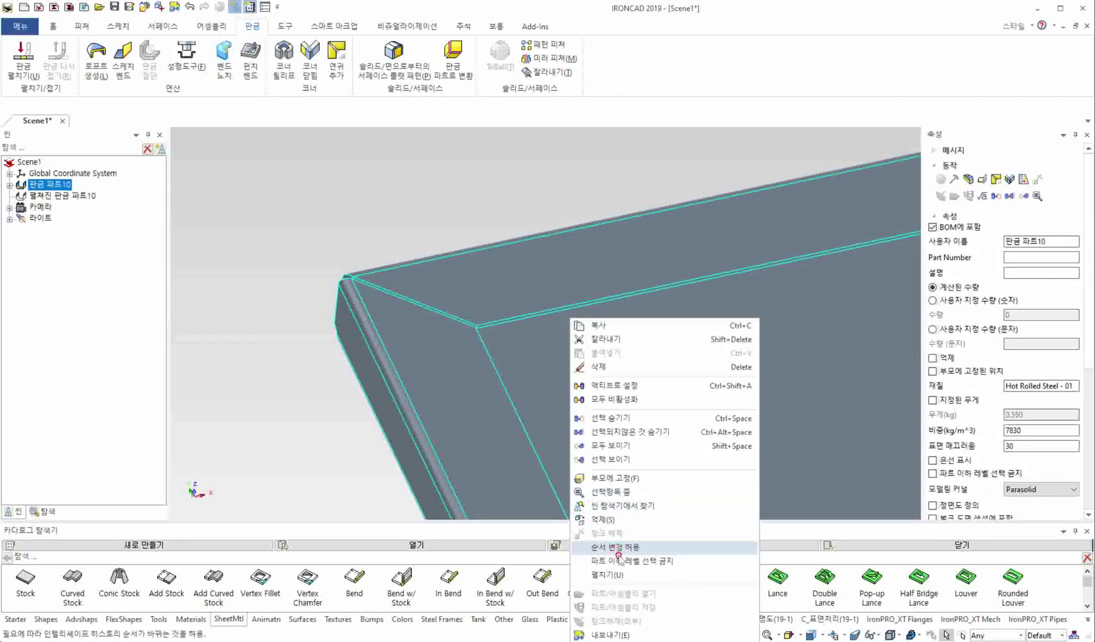
pyautogui.click(618, 575)
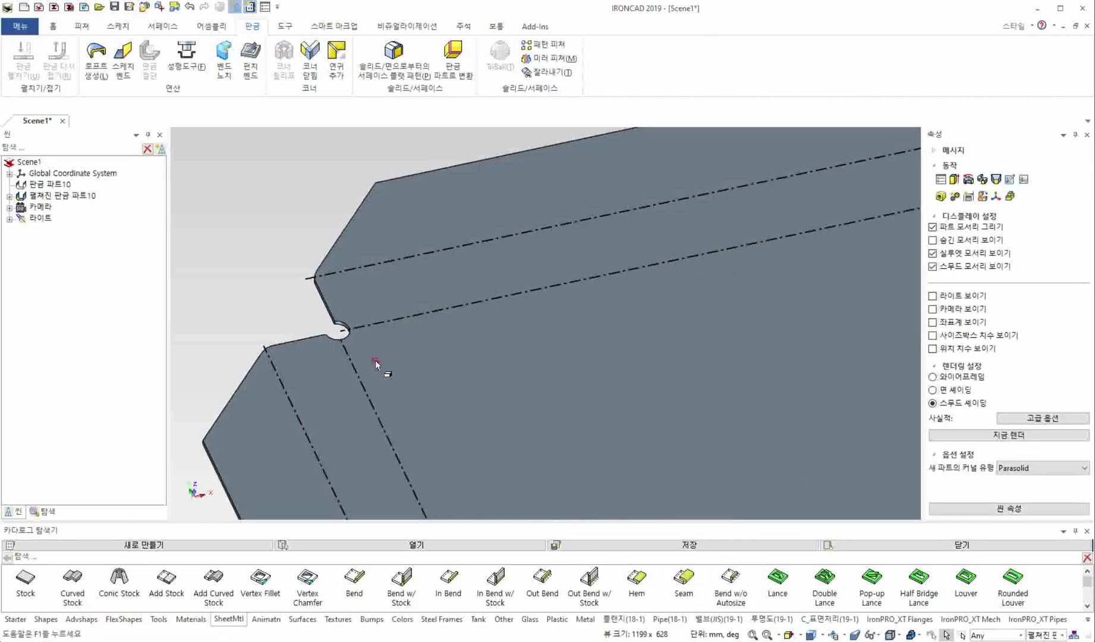
pyautogui.moveTo(384, 361); pyautogui.dragTo(362, 449, button='middle')
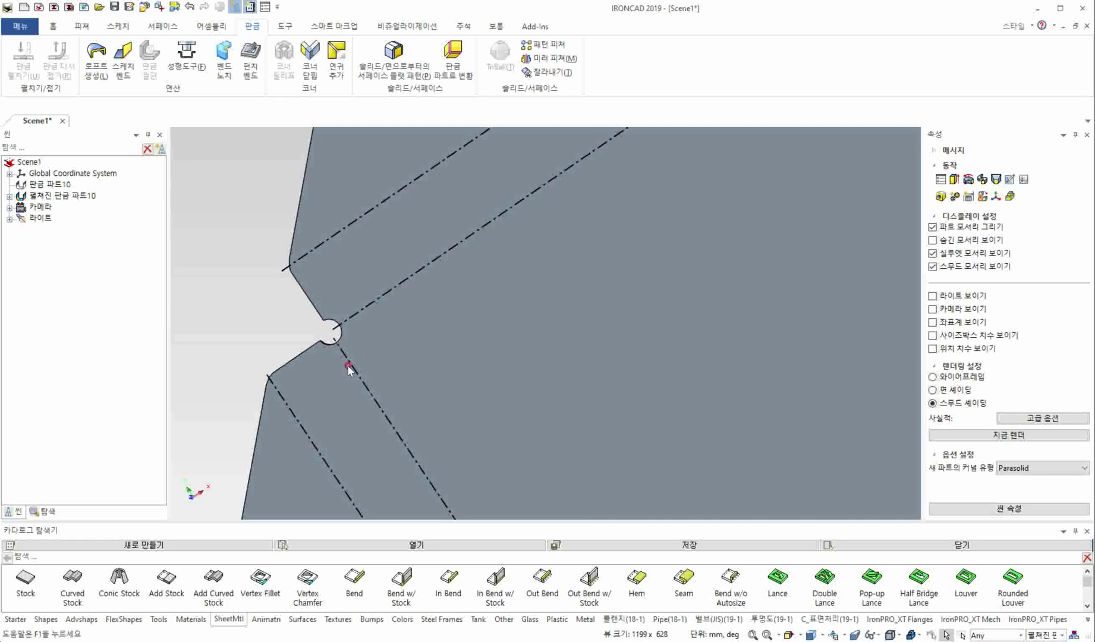
# Fold the flat pattern back up and review the whole part with its mitered flanges.
pyautogui.rightClick(479, 298)
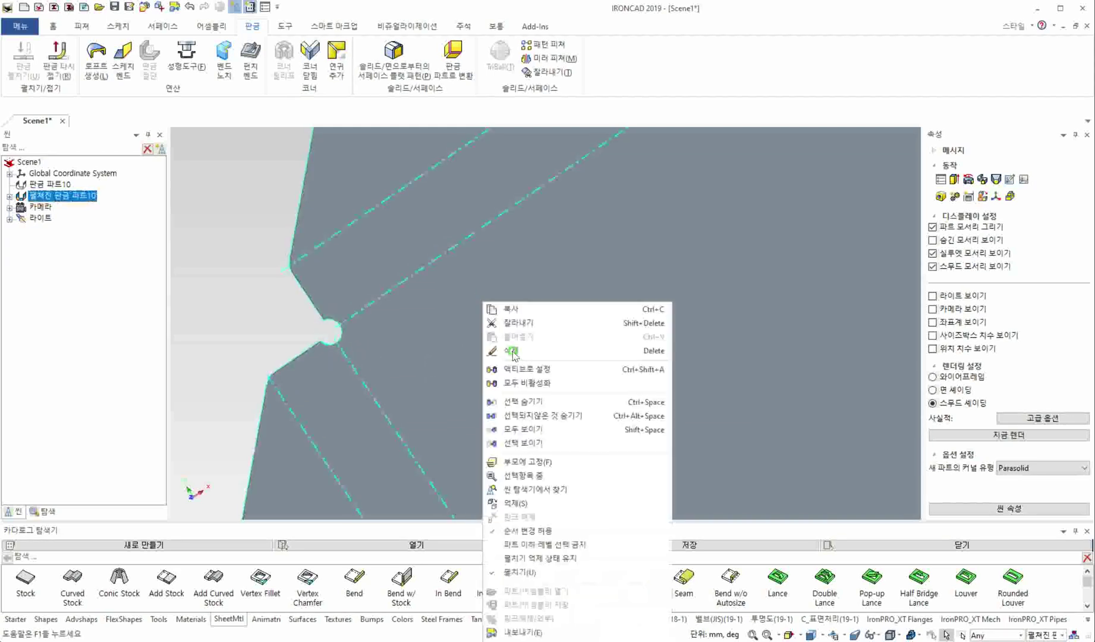
pyautogui.click(552, 573)
pyautogui.click(245, 371)
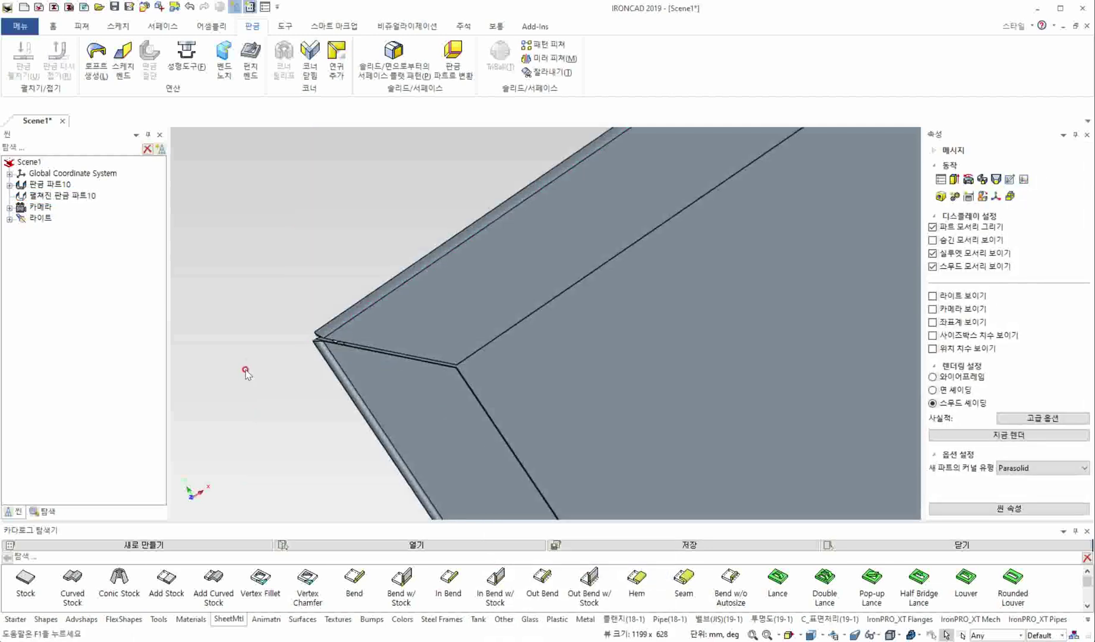
pyautogui.moveTo(538, 410); pyautogui.dragTo(623, 266, button='middle')
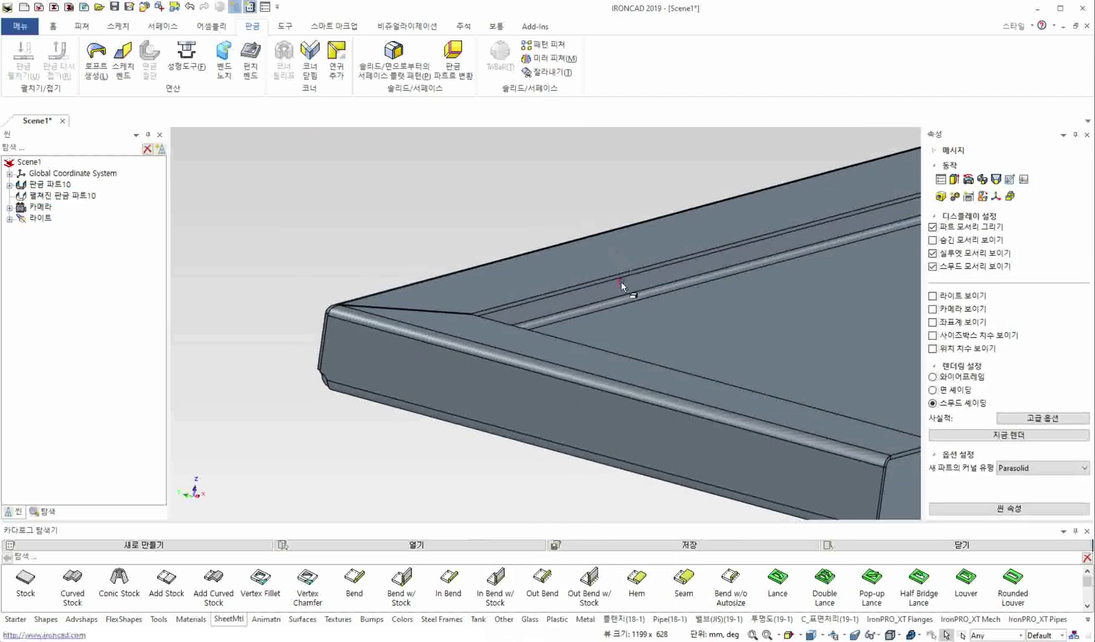
pyautogui.scroll(-5, 620, 281)
pyautogui.moveTo(611, 321); pyautogui.dragTo(470, 330, button='middle')
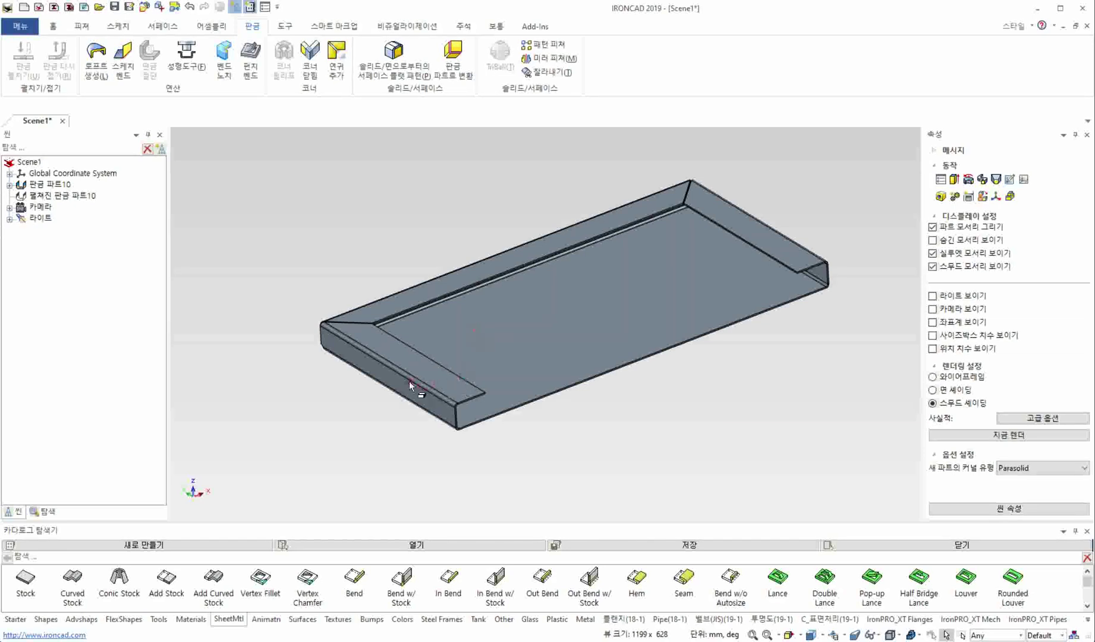
# Start a bend notch and select the upper and lower bends of the first short-side flange.
pyautogui.scroll(3, 355, 384)
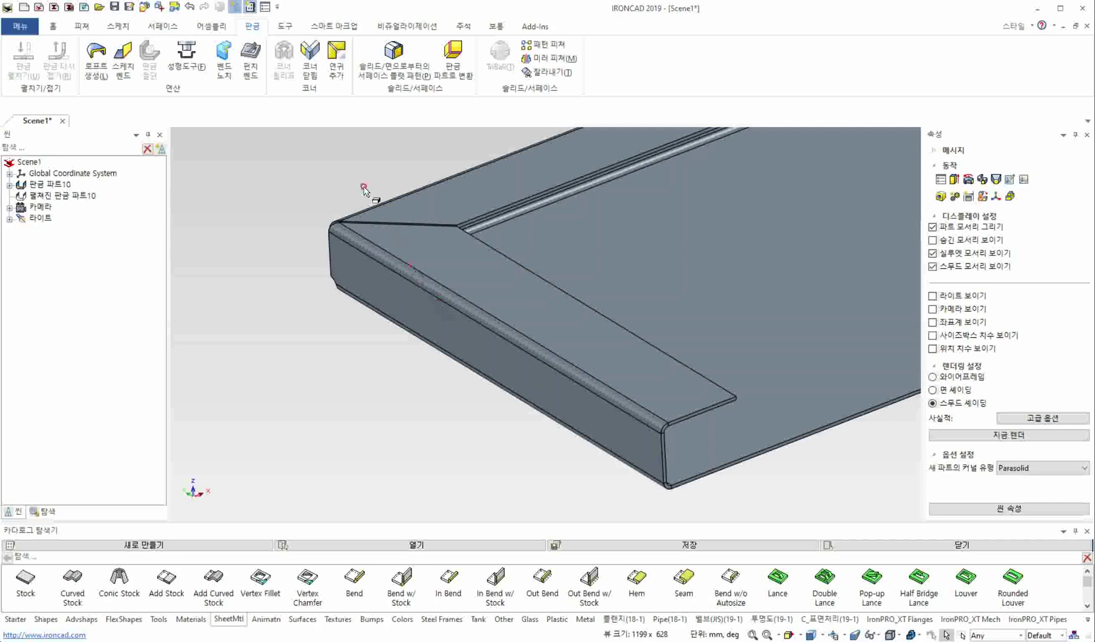
pyautogui.click(224, 78)
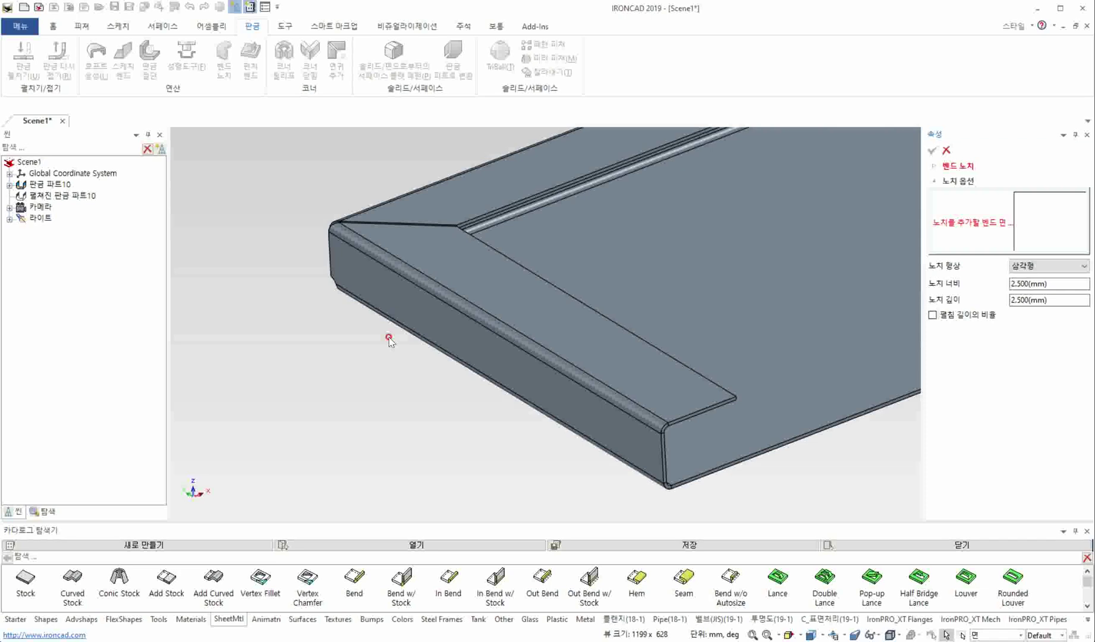
pyautogui.click(386, 257)
pyautogui.moveTo(431, 339)
pyautogui.mouseDown(button='middle')
pyautogui.moveTo(526, 239)
pyautogui.moveTo(427, 340)
pyautogui.mouseUp(button='middle')
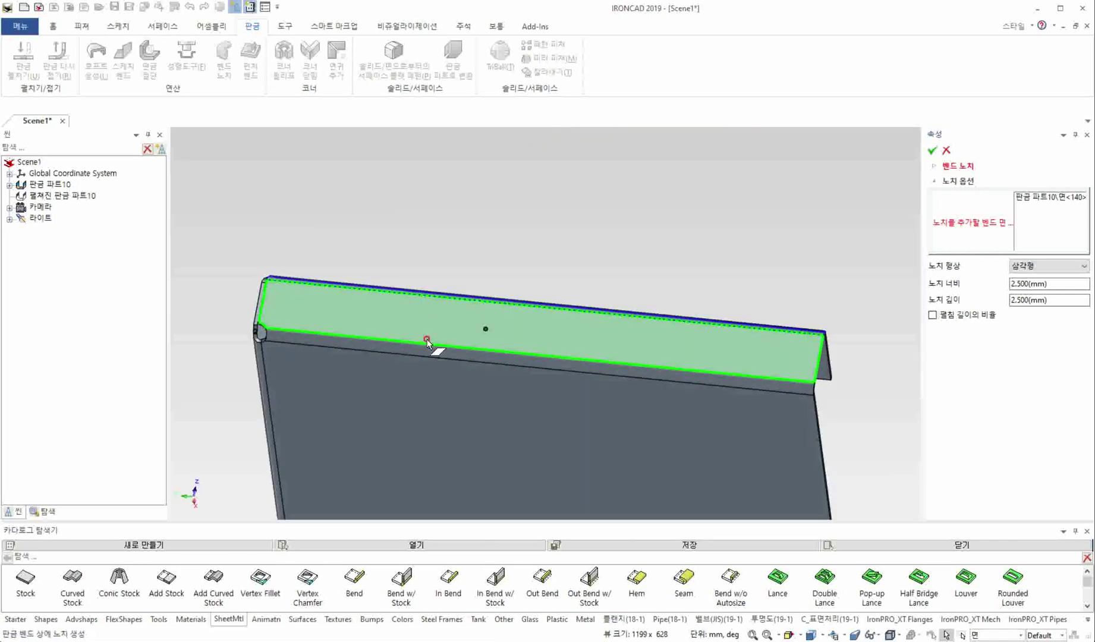
pyautogui.click(440, 359)
pyautogui.moveTo(366, 374); pyautogui.dragTo(600, 265, button='middle')
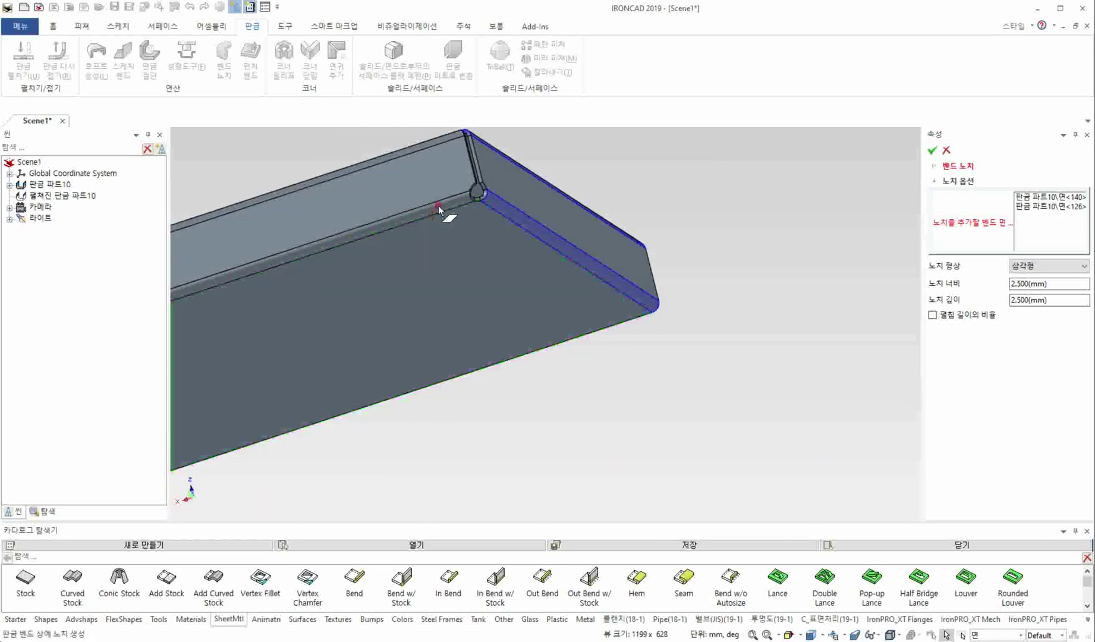
# Add the lower and upper bends of the long rear flange to the bend notch selection.
pyautogui.click(447, 211)
pyautogui.moveTo(375, 150); pyautogui.dragTo(440, 183, button='middle')
pyautogui.scroll(3, 682, 264)
pyautogui.click(729, 281)
pyautogui.scroll(-2, 694, 297)
pyautogui.scroll(-3, 452, 349)
pyautogui.scroll(3, 763, 201)
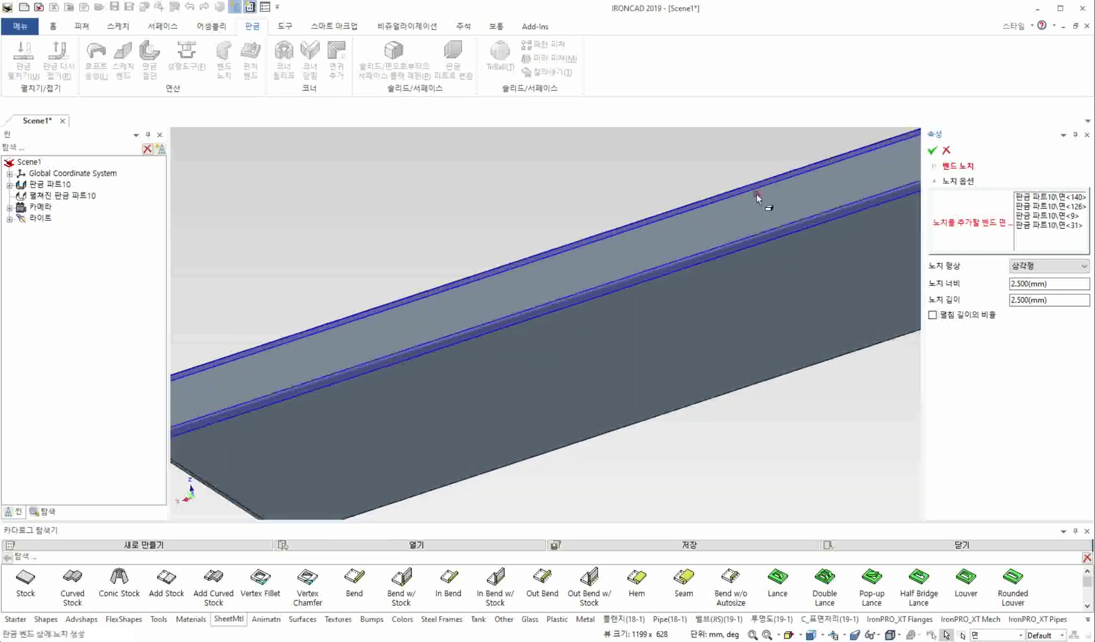
# Add both bends of the opposite short-side flange to the bend notch selection.
pyautogui.moveTo(410, 286); pyautogui.dragTo(666, 326, button='middle')
pyautogui.scroll(3, 582, 269)
pyautogui.click(665, 326)
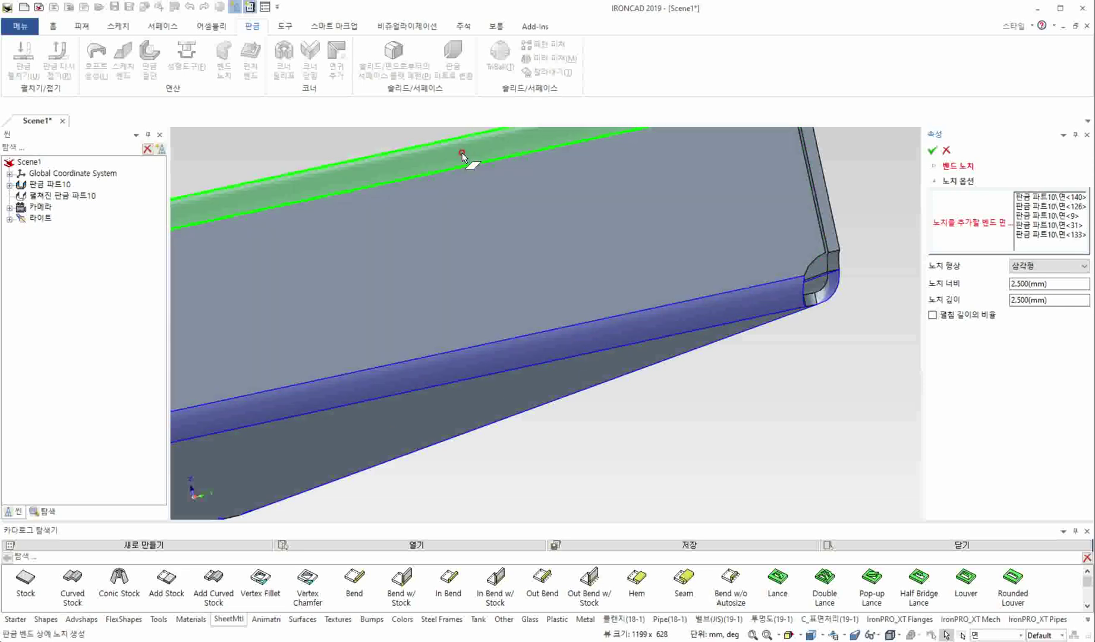
pyautogui.scroll(-3, 594, 246)
pyautogui.moveTo(594, 246); pyautogui.dragTo(379, 321, button='middle')
pyautogui.moveTo(721, 269); pyautogui.dragTo(423, 326, button='middle')
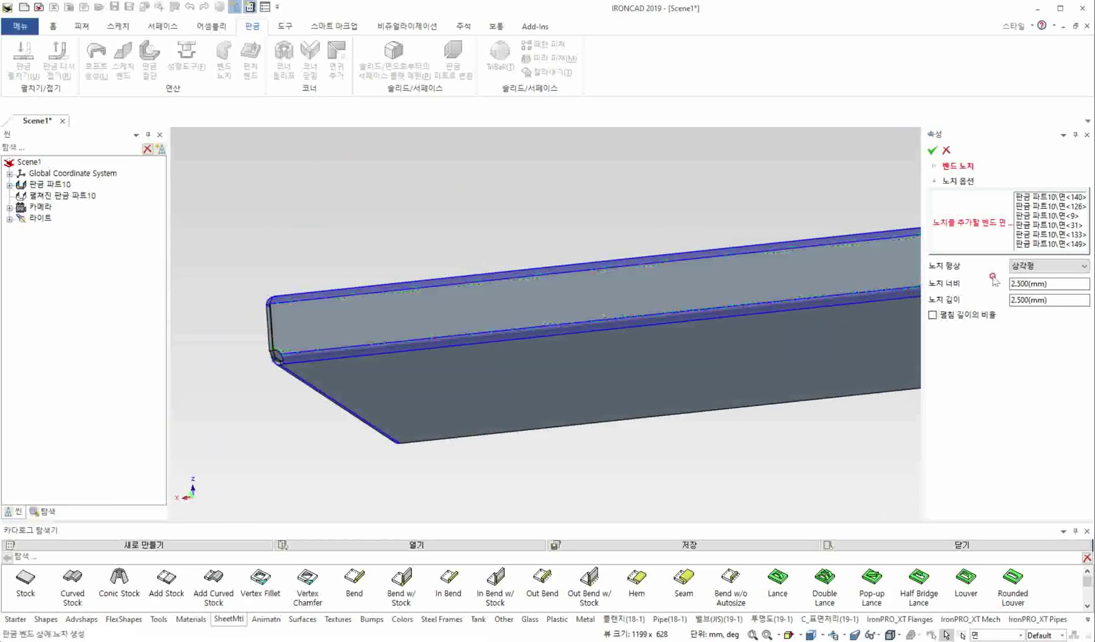
# Keep the notch shape at 삼각형, set the notch width to 0.5 mm, and create the bend notches.
pyautogui.click(1039, 267)
pyautogui.click(1040, 271)
pyautogui.click(887, 282)
pyautogui.write('0.5')
pyautogui.click(1058, 314)
pyautogui.click(931, 151)
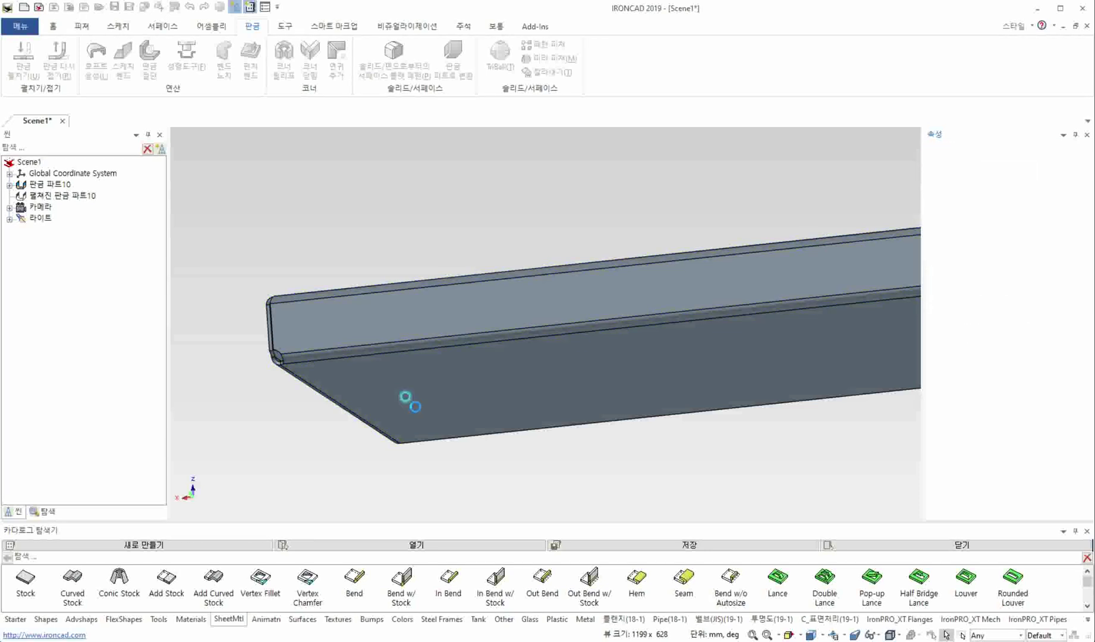
# Examine the notches at the bend ends, and unfold the part to check them in the flat pattern.
pyautogui.moveTo(460, 337); pyautogui.dragTo(321, 349, button='middle')
pyautogui.scroll(5, 321, 349)
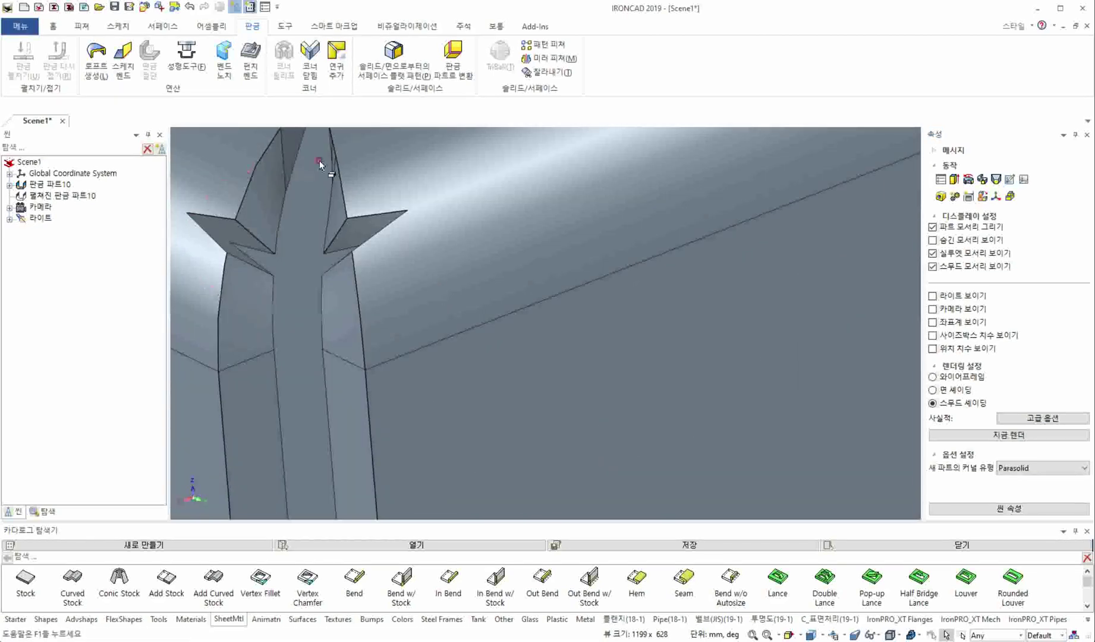
pyautogui.scroll(-6, 602, 360)
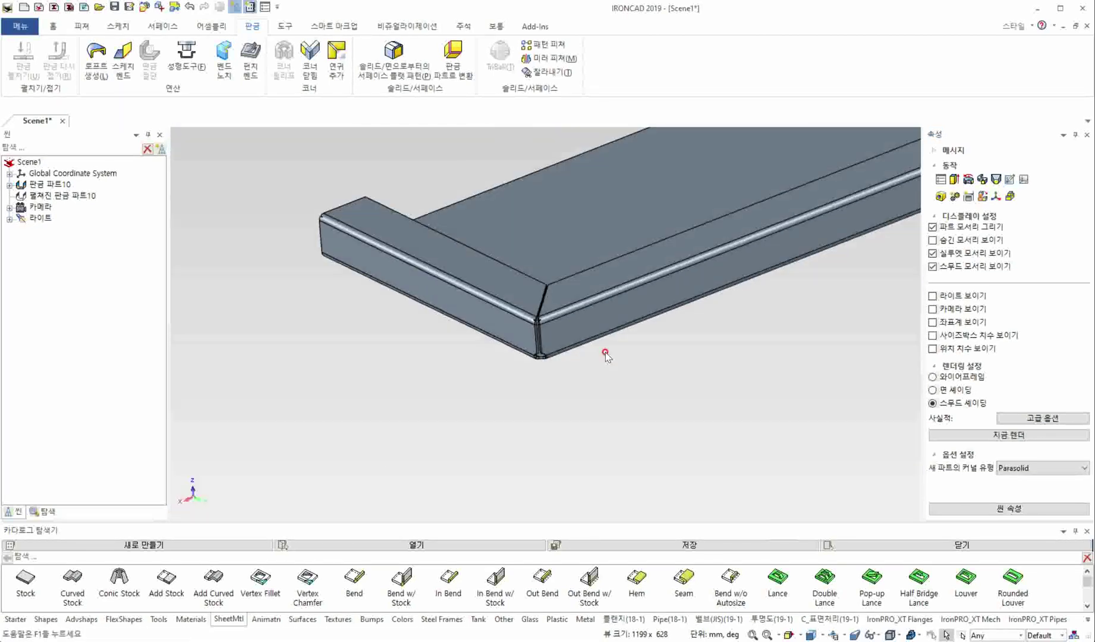
pyautogui.moveTo(621, 355); pyautogui.dragTo(479, 335, button='middle')
pyautogui.rightClick(476, 329)
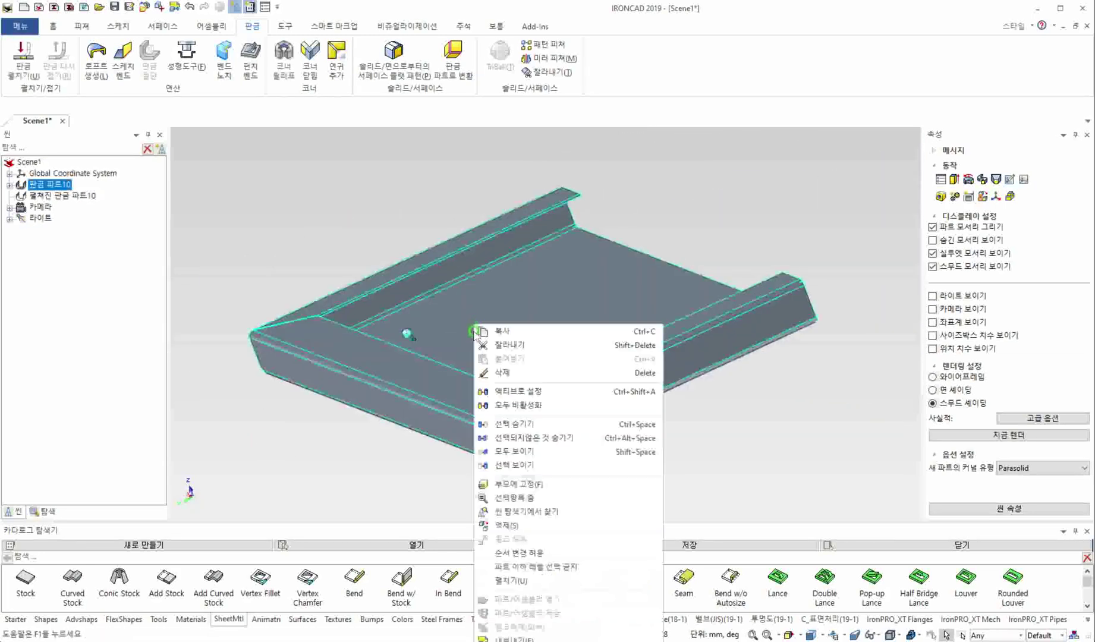
pyautogui.click(528, 583)
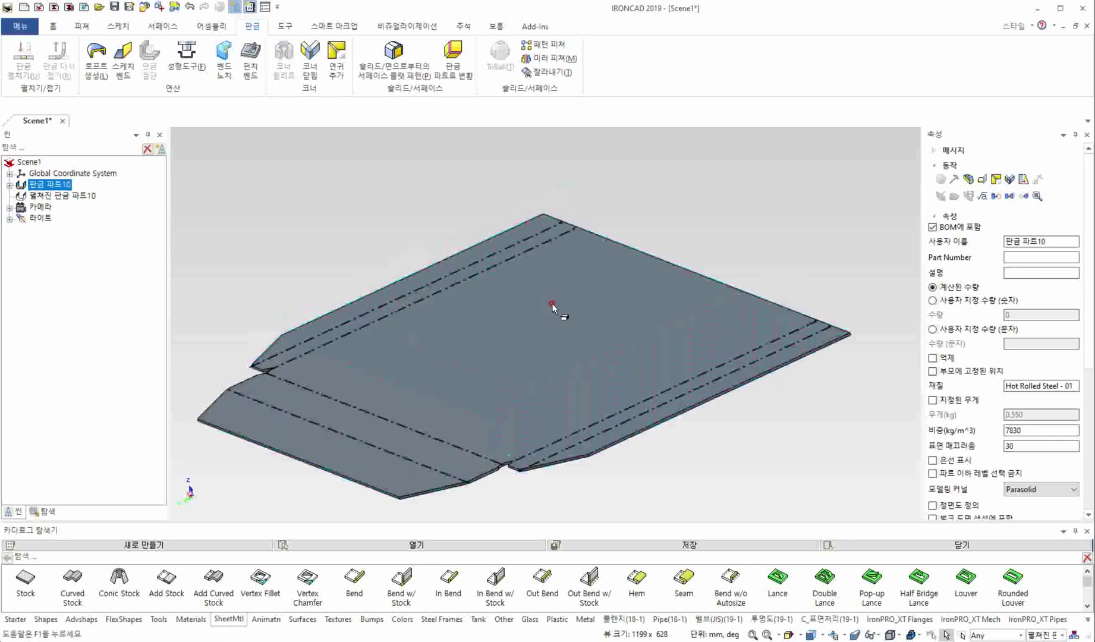
pyautogui.scroll(5, 601, 515)
pyautogui.moveTo(601, 515); pyautogui.dragTo(507, 492, button='middle')
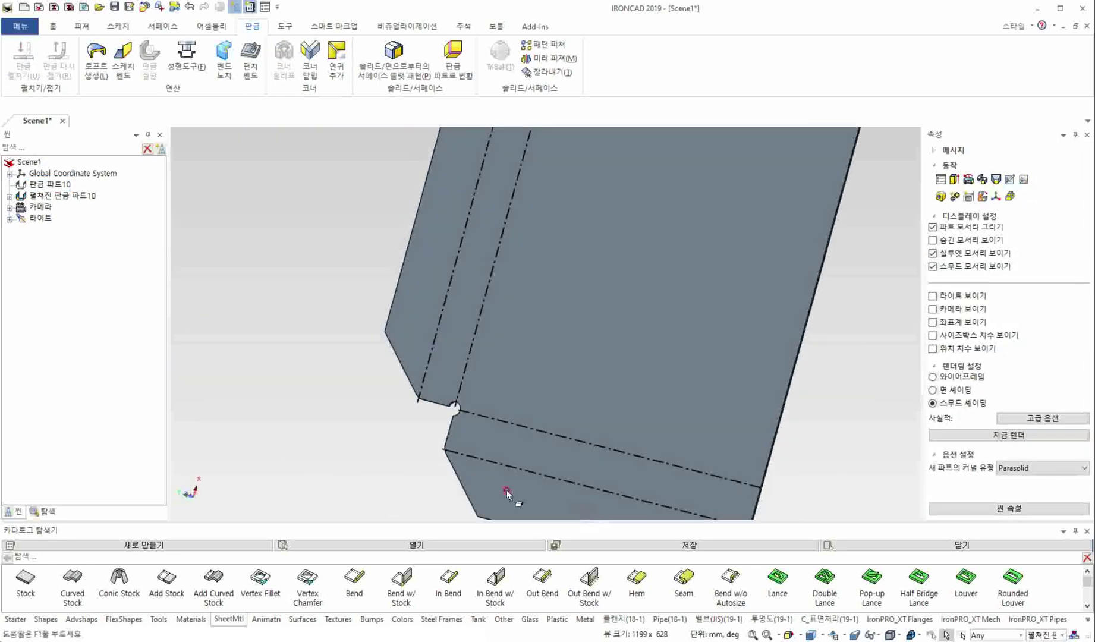
# Turn off the display of unfolded sheet metal bend lines (펼쳐진 판금 벤드 라인) in the scene properties.
pyautogui.rightClick(313, 416)
pyautogui.click(379, 588)
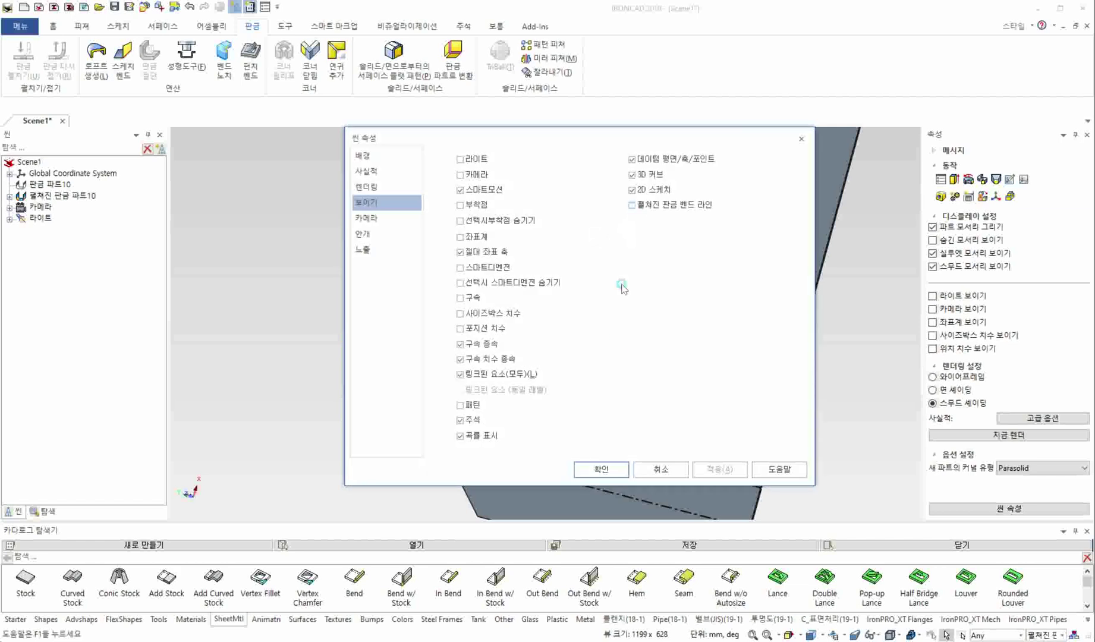
pyautogui.click(602, 470)
# View the flat pattern face-on and examine the triangular notches at the bend ends and around the round corner reliefs.
pyautogui.moveTo(469, 428); pyautogui.dragTo(399, 311, button='middle')
pyautogui.press('F5')
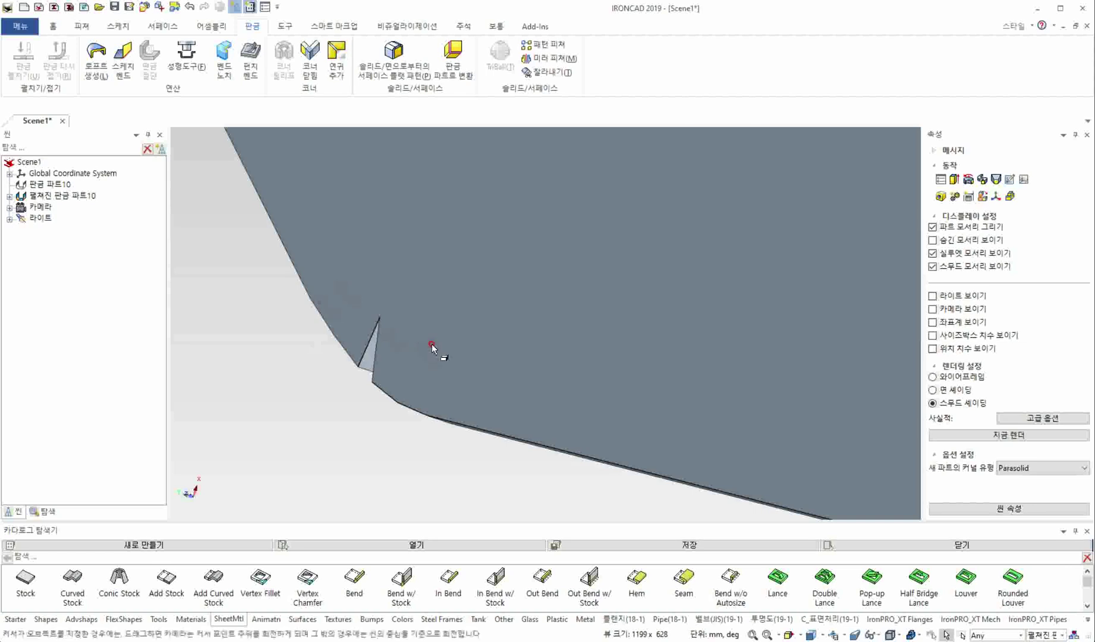
pyautogui.click(506, 345)
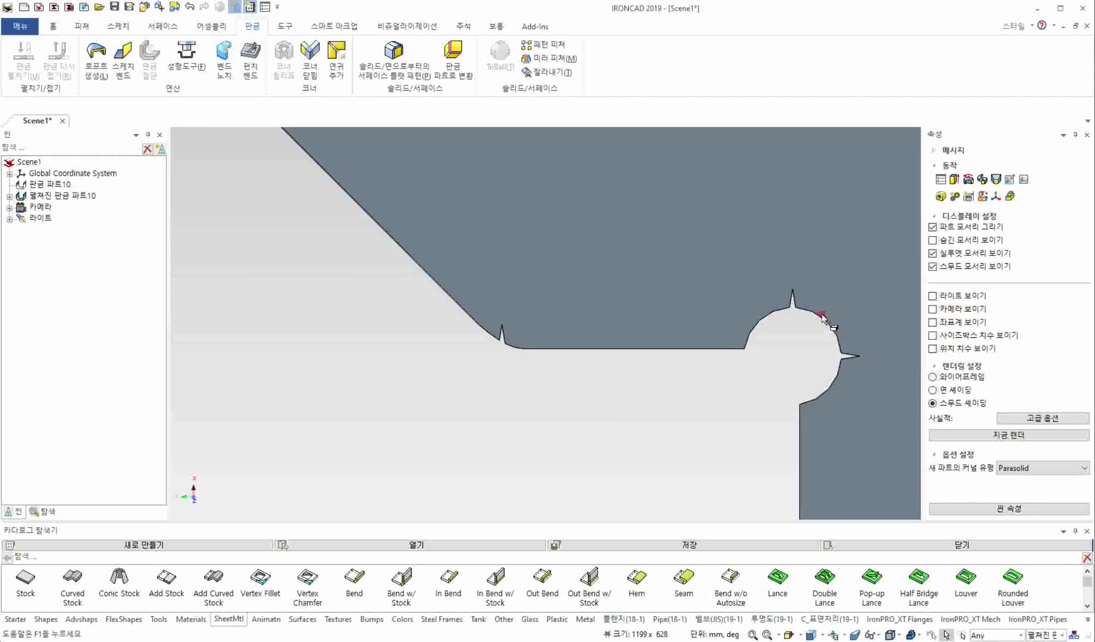
pyautogui.moveTo(823, 318); pyautogui.dragTo(533, 290, button='middle')
pyautogui.scroll(-3, 533, 290)
pyautogui.scroll(3, 570, 433)
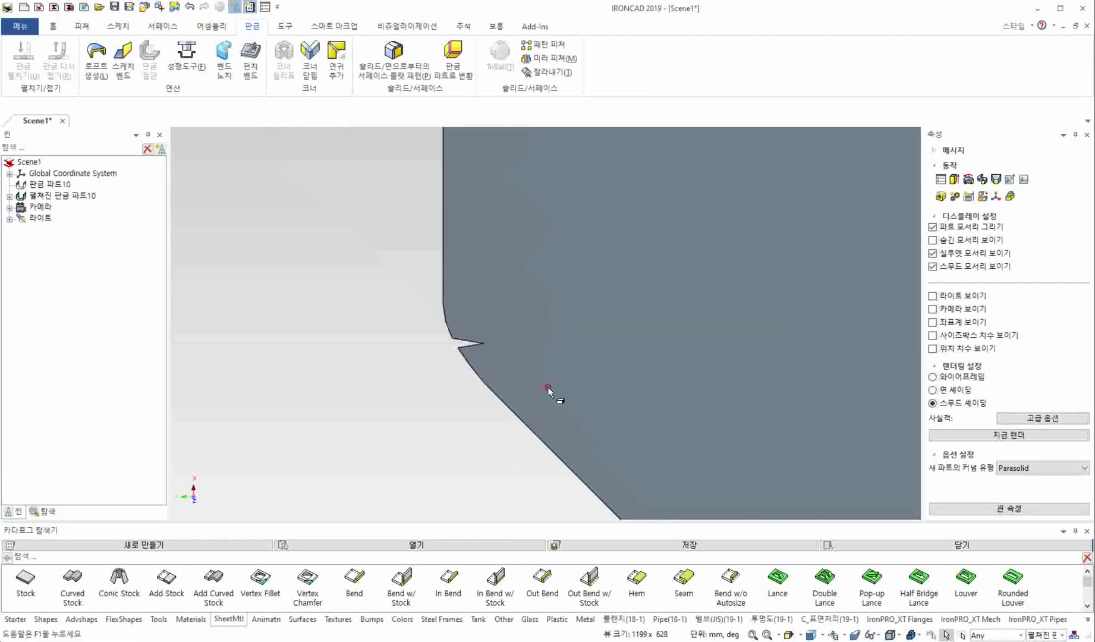
pyautogui.scroll(-1, 640, 403)
pyautogui.moveTo(640, 403); pyautogui.dragTo(701, 532, button='middle')
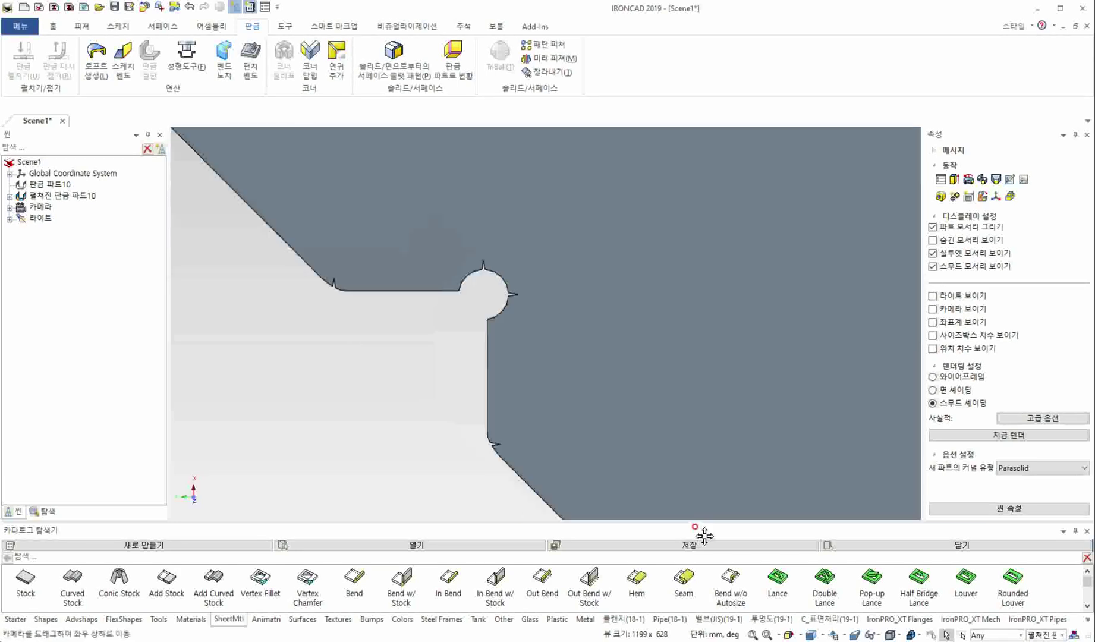
pyautogui.scroll(-1, 607, 379)
pyautogui.scroll(-2, 572, 196)
pyautogui.moveTo(572, 196); pyautogui.dragTo(575, 419, button='middle')
pyautogui.scroll(2, 532, 288)
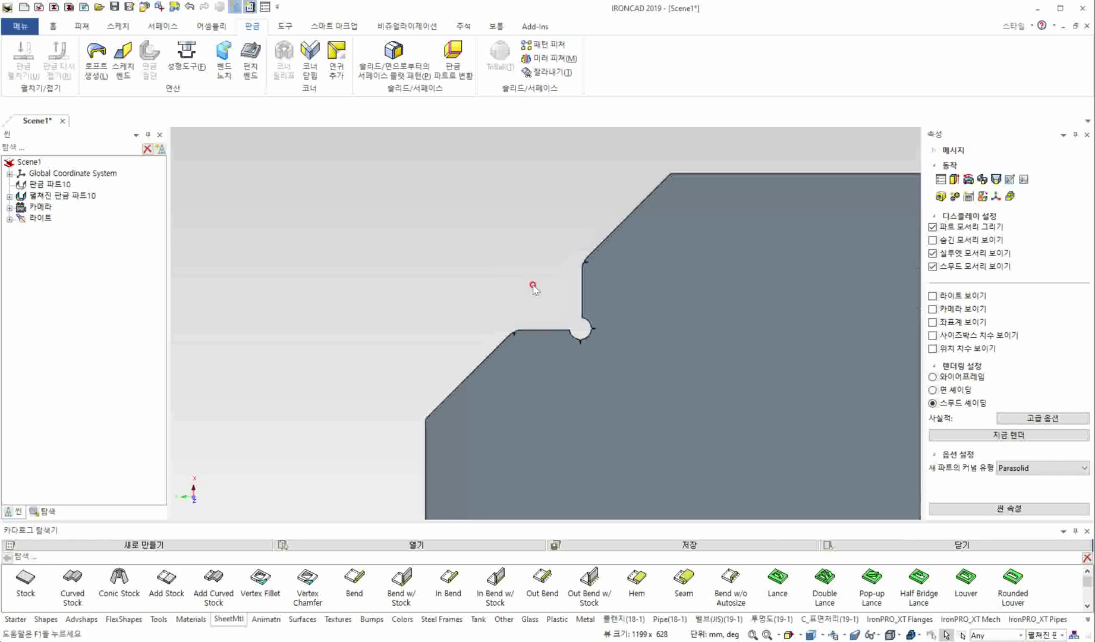
pyautogui.scroll(3, 581, 347)
pyautogui.moveTo(698, 221); pyautogui.dragTo(677, 460, button='middle')
pyautogui.scroll(-4, 693, 358)
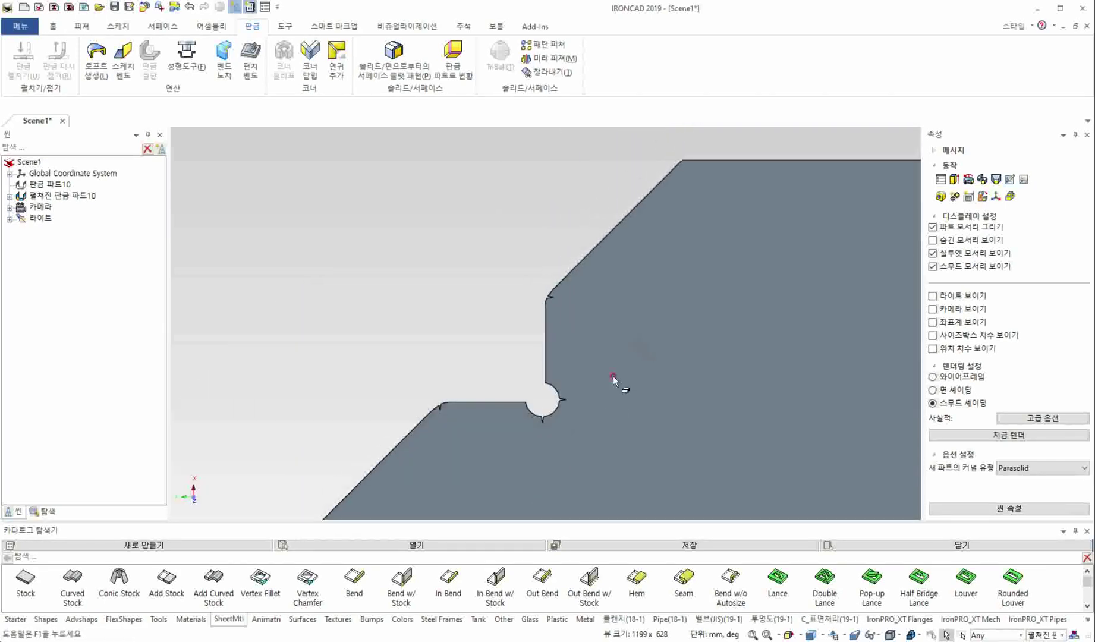
pyautogui.scroll(-3, 608, 401)
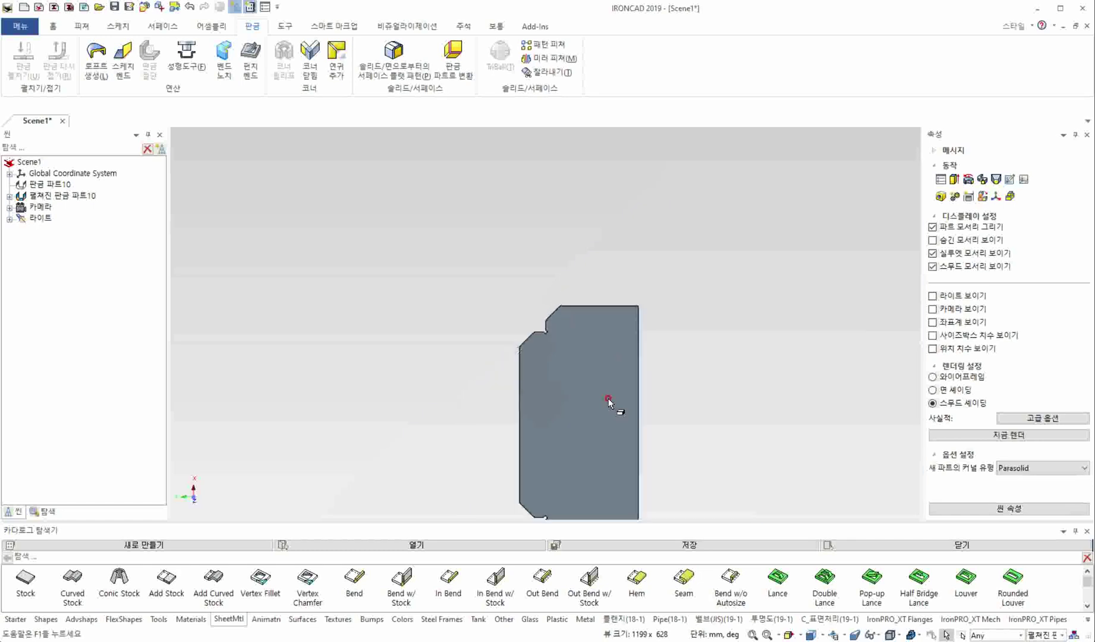
# Turn the display of unfolded sheet metal bend lines (펼쳐진 판금 벤드 라인) back on and fold the part back up.
pyautogui.rightClick(636, 195)
pyautogui.click(663, 374)
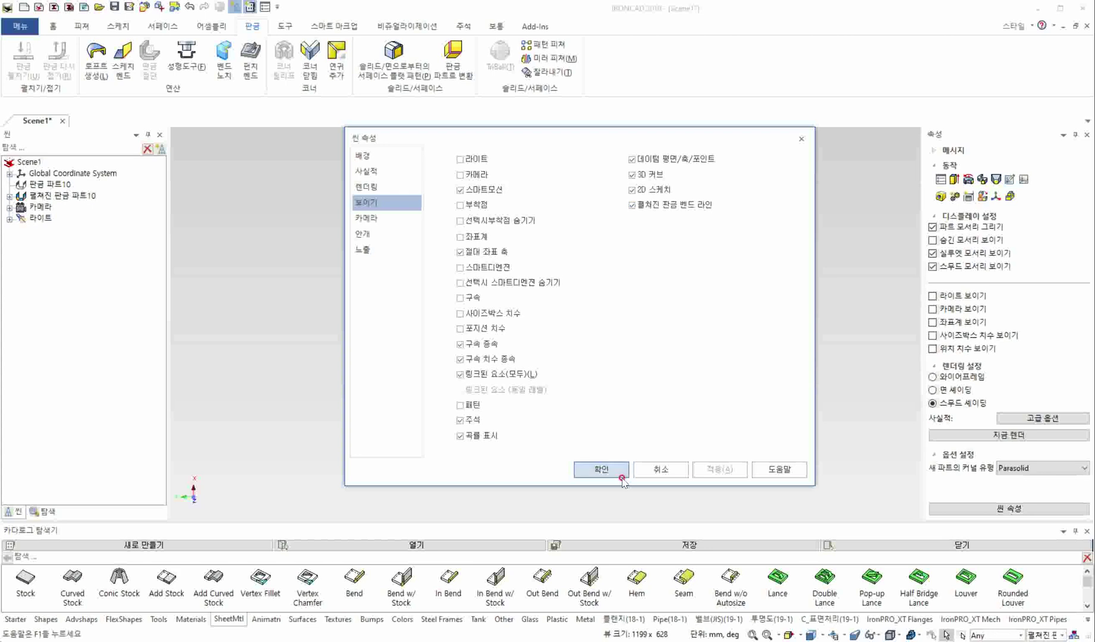
pyautogui.click(601, 470)
pyautogui.rightClick(520, 306)
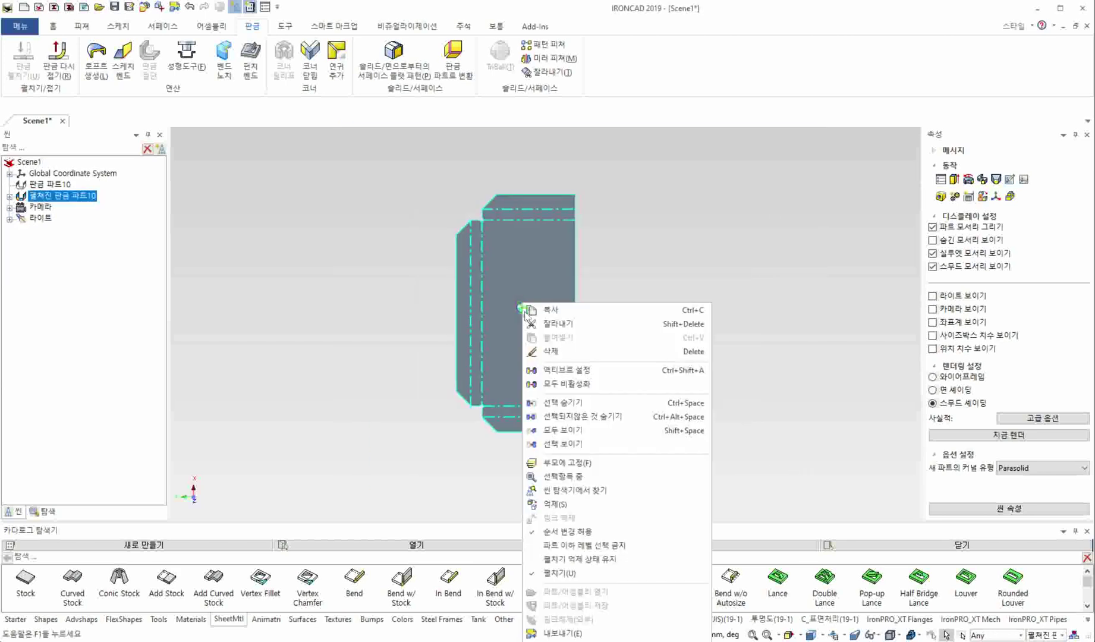
pyautogui.click(559, 573)
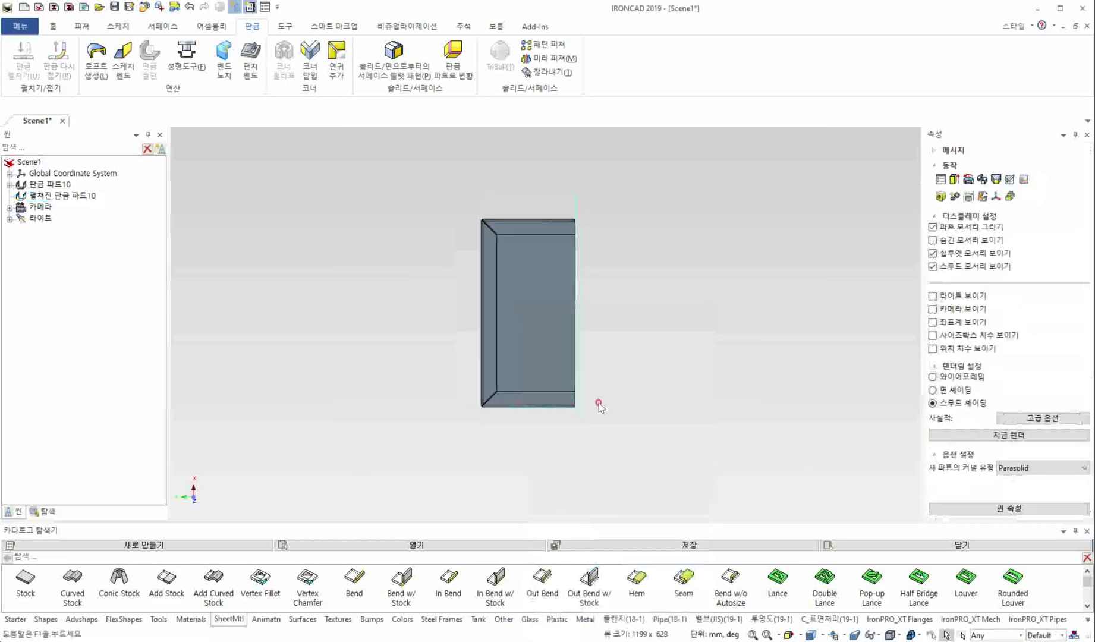